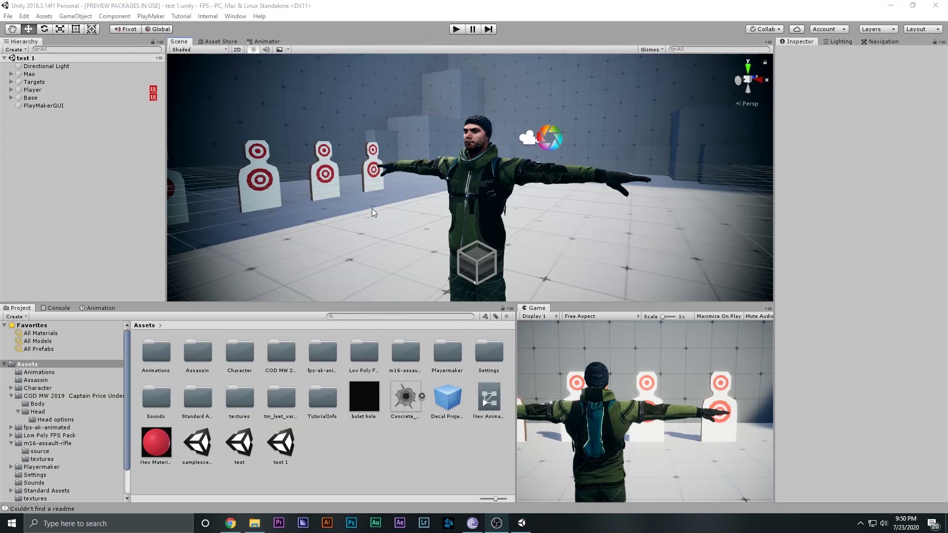
Step: Play the scene with the Game view maximized and test walking the player near the targets
right_drag(479, 191, 485, 211)
key(s)
alt+drag(485, 213, 437, 230)
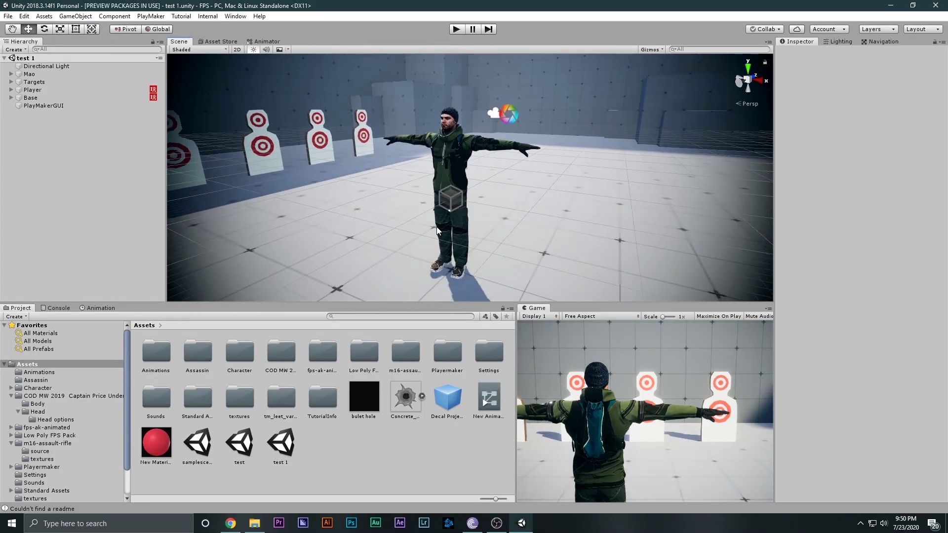
double_click(534, 307)
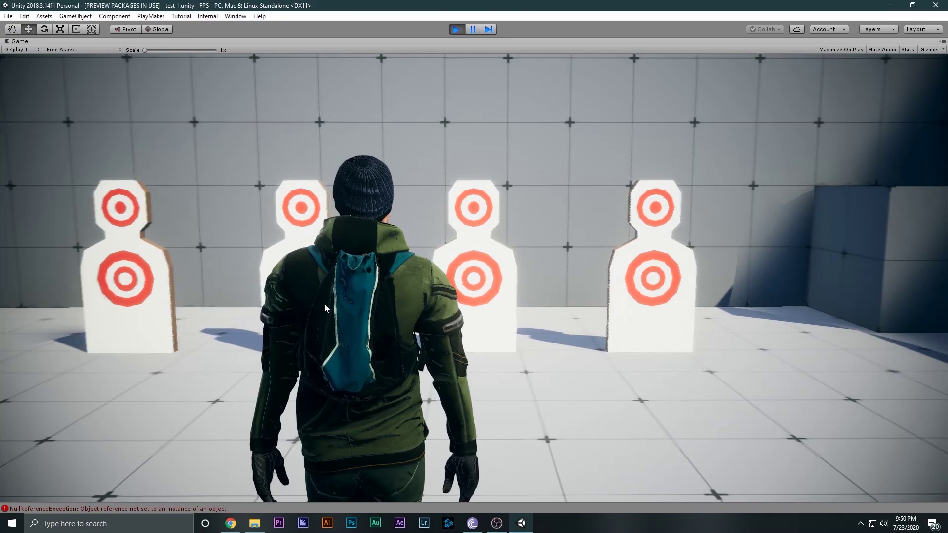
key(w)
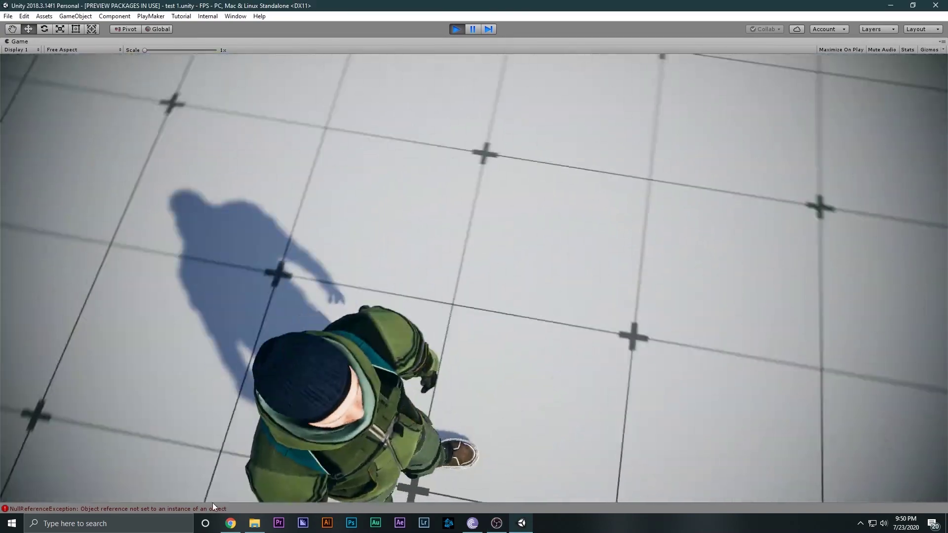
Step: Switch to Chrome to view the YouTube channel's Third Person Movement tutorial in the video list, and return to Unity
click(231, 525)
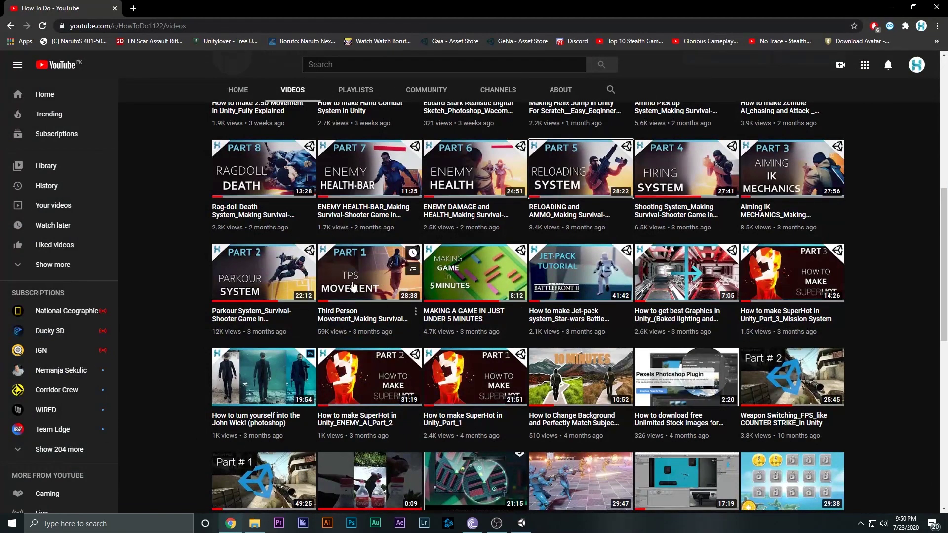
click(521, 523)
Step: Test walking and running the player forward and backward around the shooting range, and stop playing the scene
key(w)
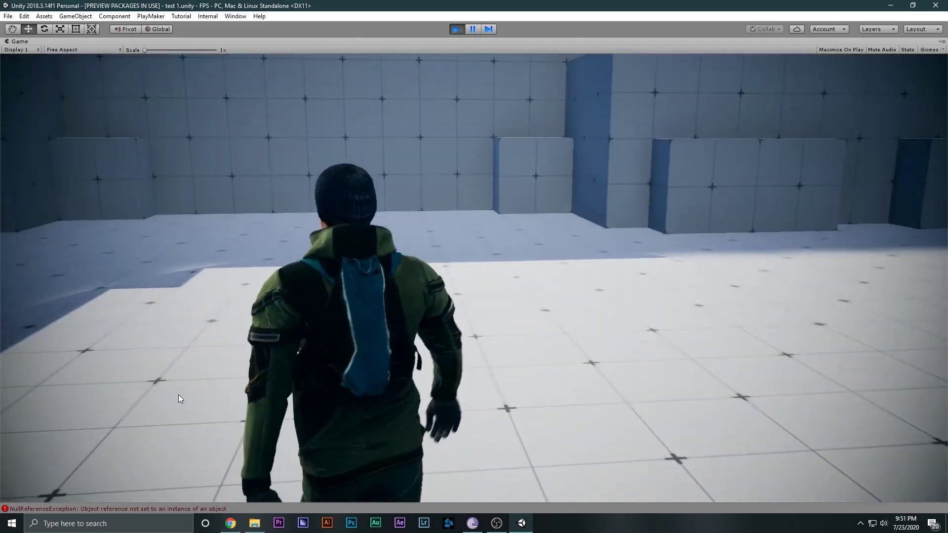
key(w)
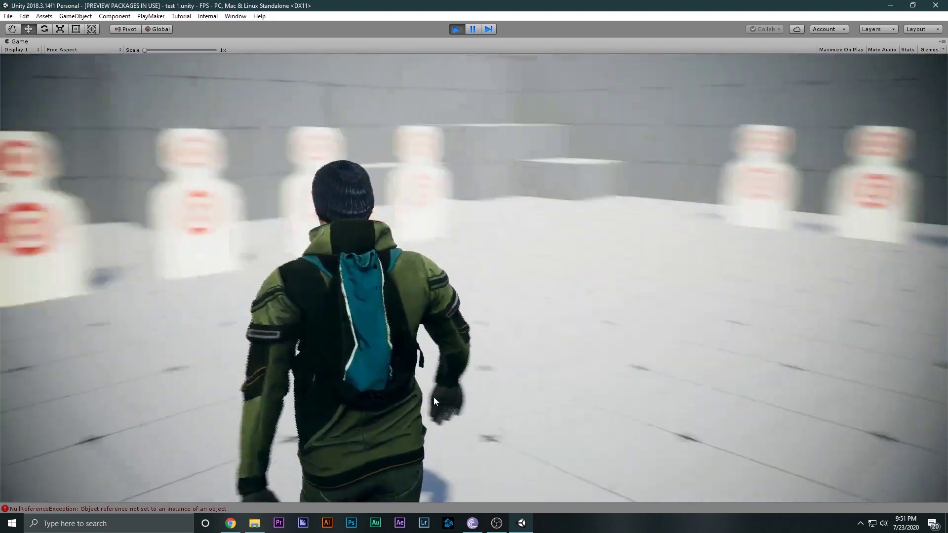
key(w)
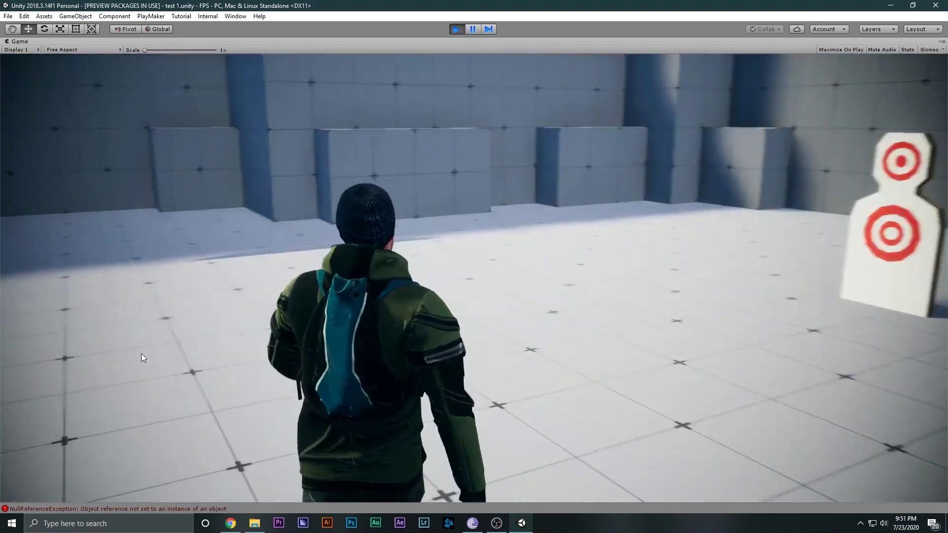
key(w)
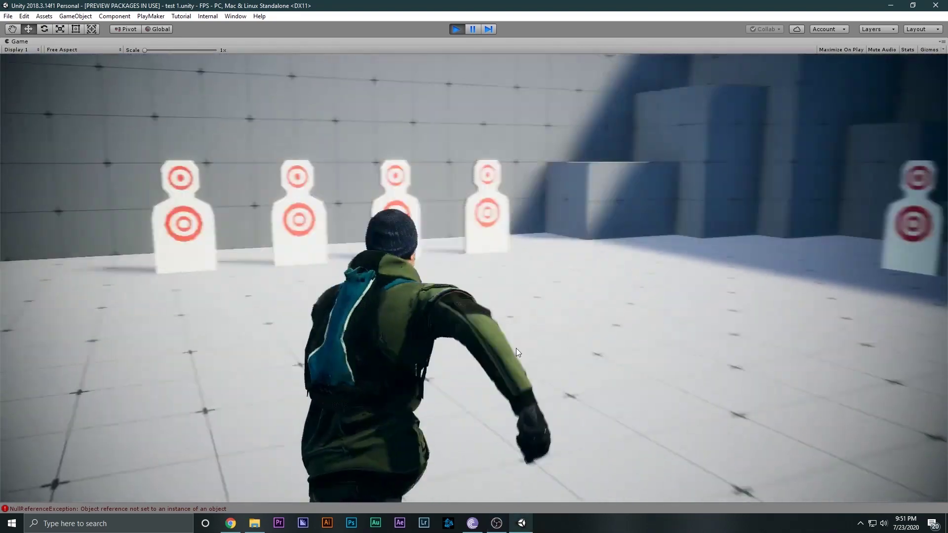
key(s)
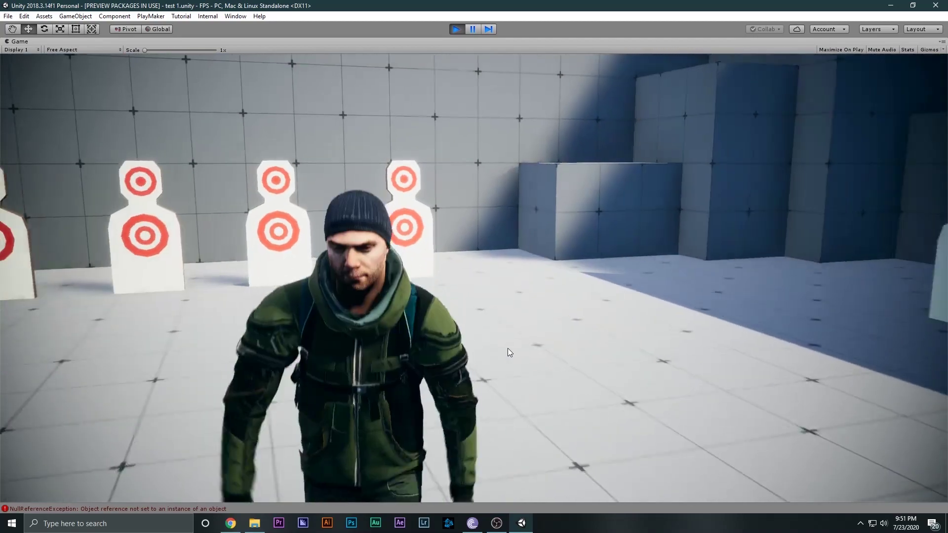
key(w)
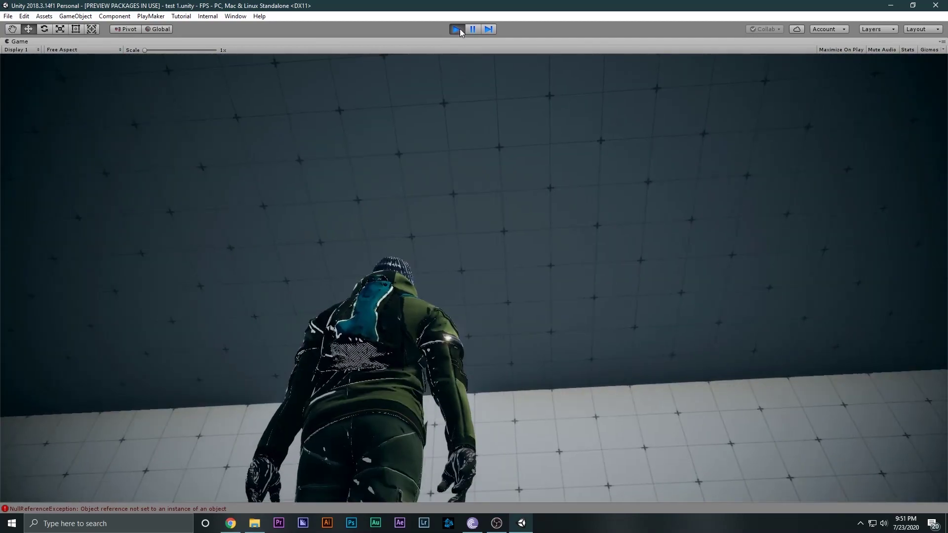
click(457, 29)
key(ctrl+p)
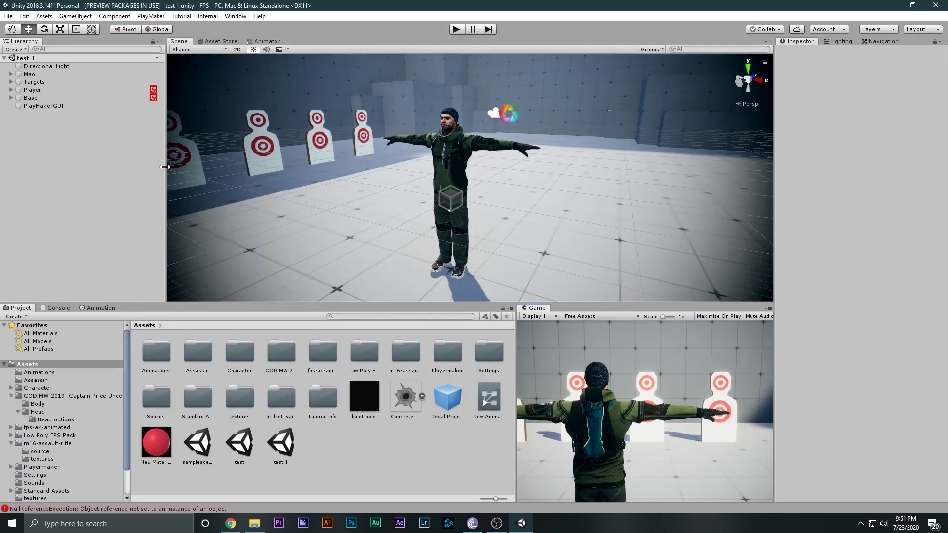
Step: Expand the Player's hierarchy and examine its Follow object in the scene
click(40, 88)
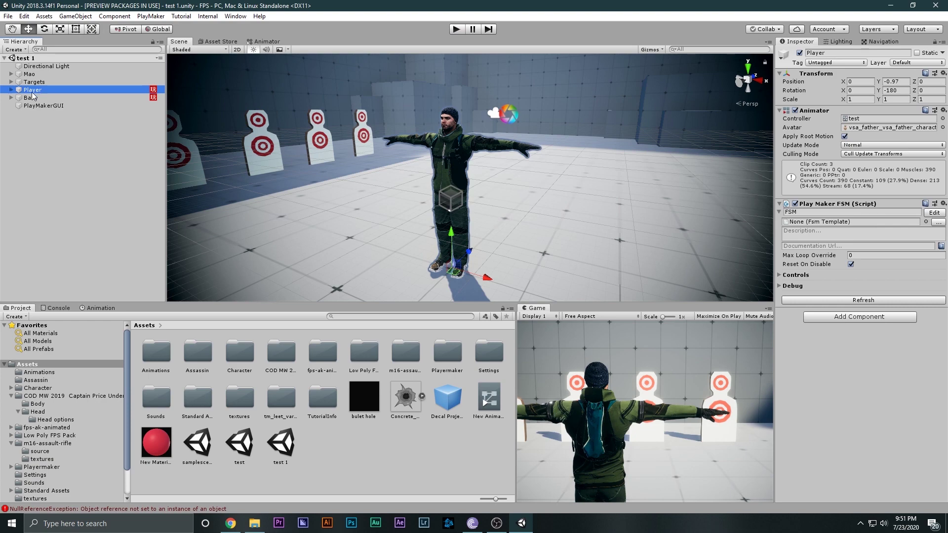
click(11, 90)
click(40, 184)
alt+drag(395, 177, 316, 182)
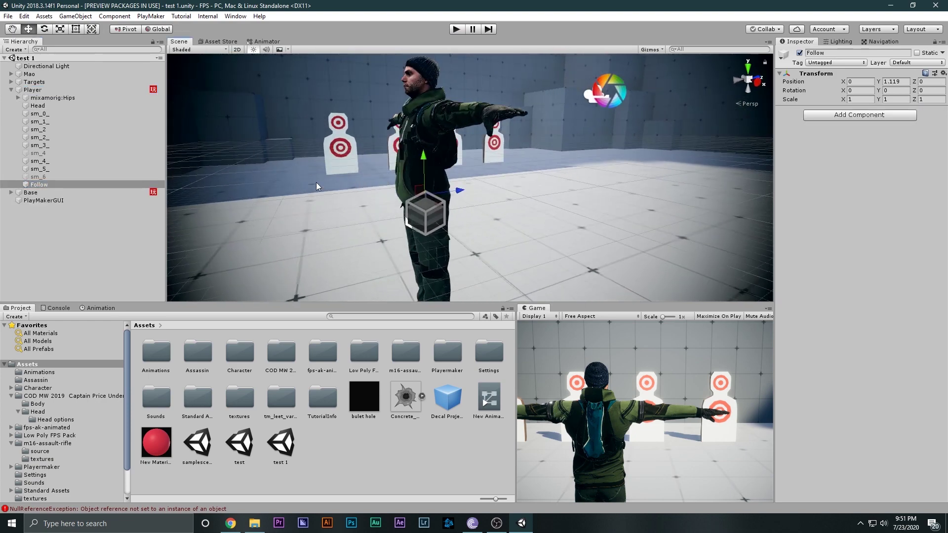
Step: Examine the Base object and its MainCamera child
click(47, 192)
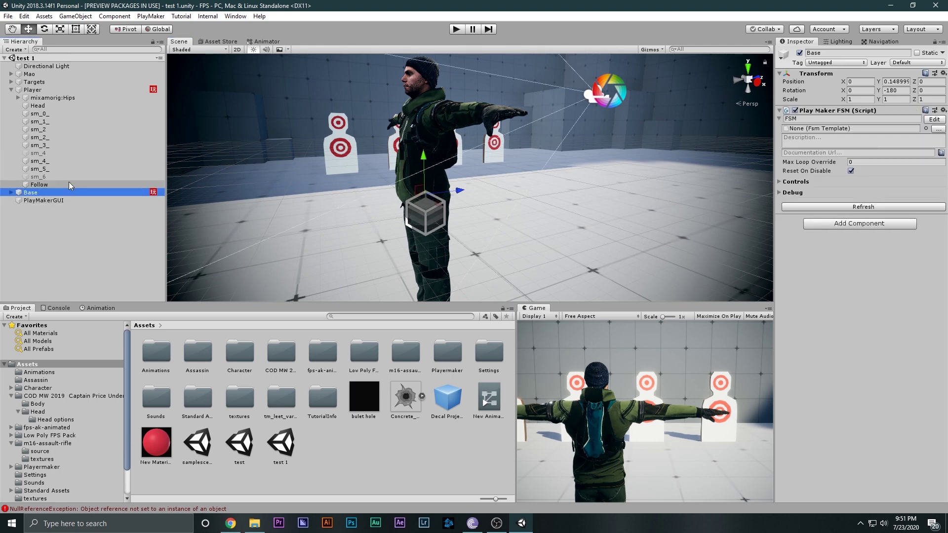
click(11, 192)
click(48, 199)
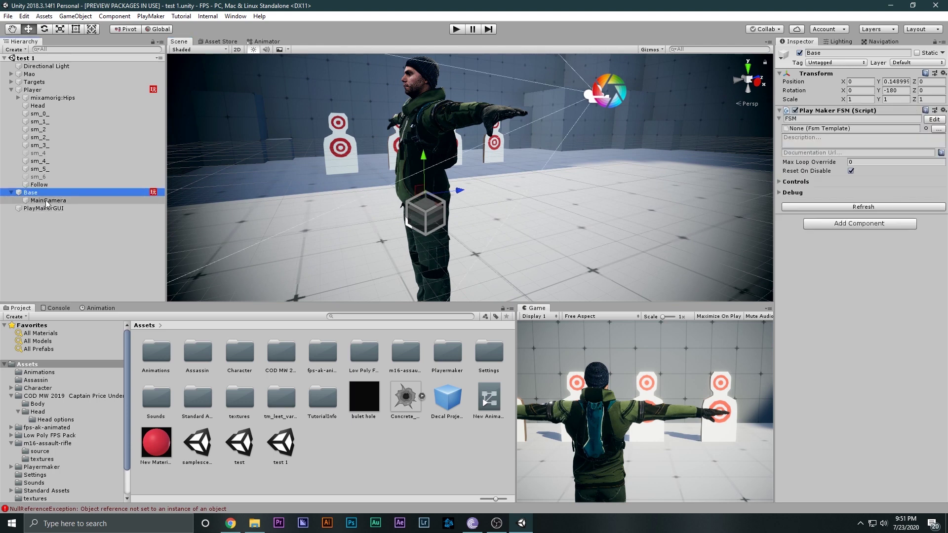
Step: Try rotating the Base object with the Rotate tool and undo the rotation
click(48, 193)
scroll(366, 180, down, 2)
key(e)
drag(469, 197, 431, 188)
key(ctrl+z)
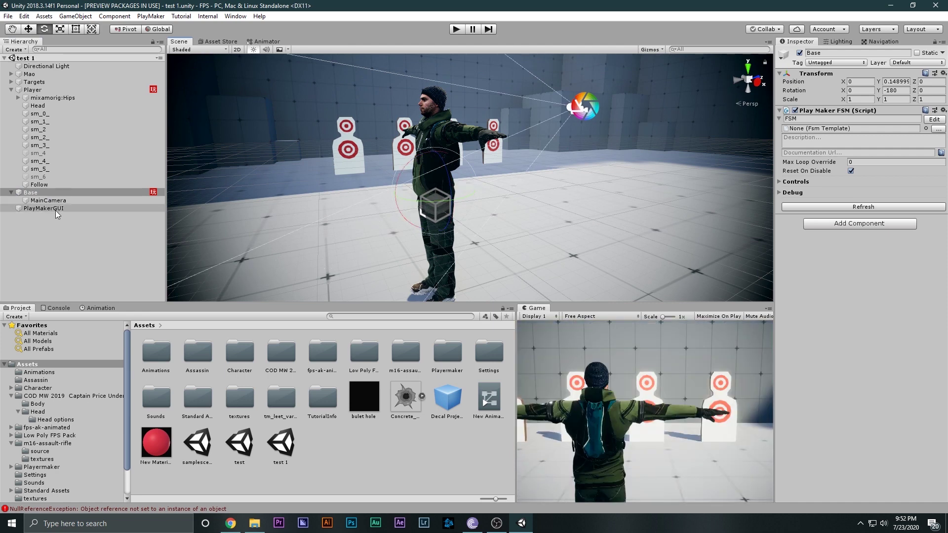
Step: Review the Move Towards and Mouse Look actions in the Base object's PlayMaker FSM and close the editor
click(934, 119)
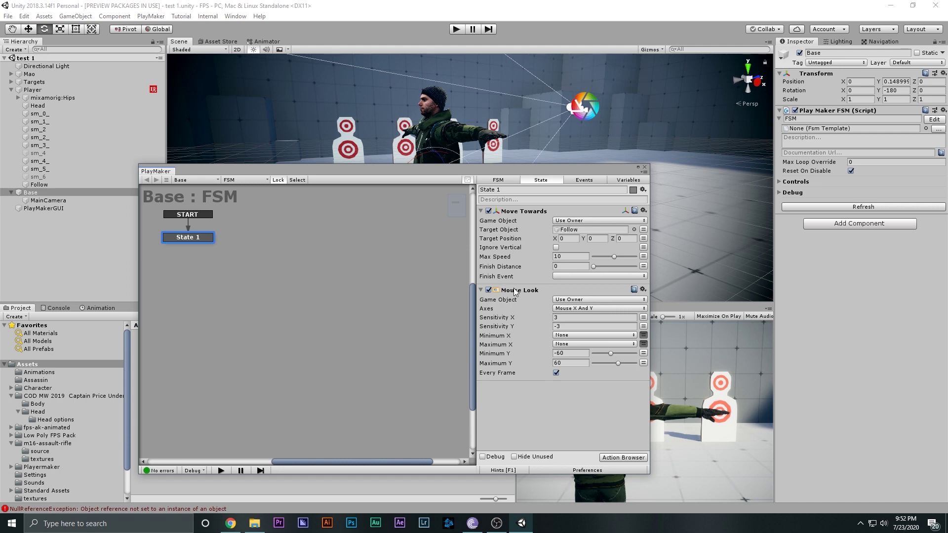
click(645, 168)
Step: Review the actions of State 1 and State 2 in the Player's PlayMaker FSM and close the editor
click(55, 90)
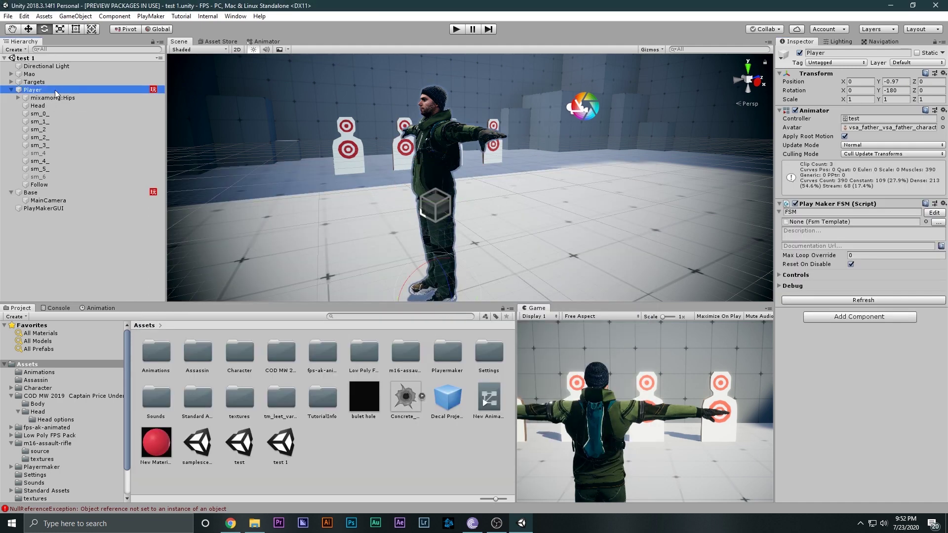
click(934, 213)
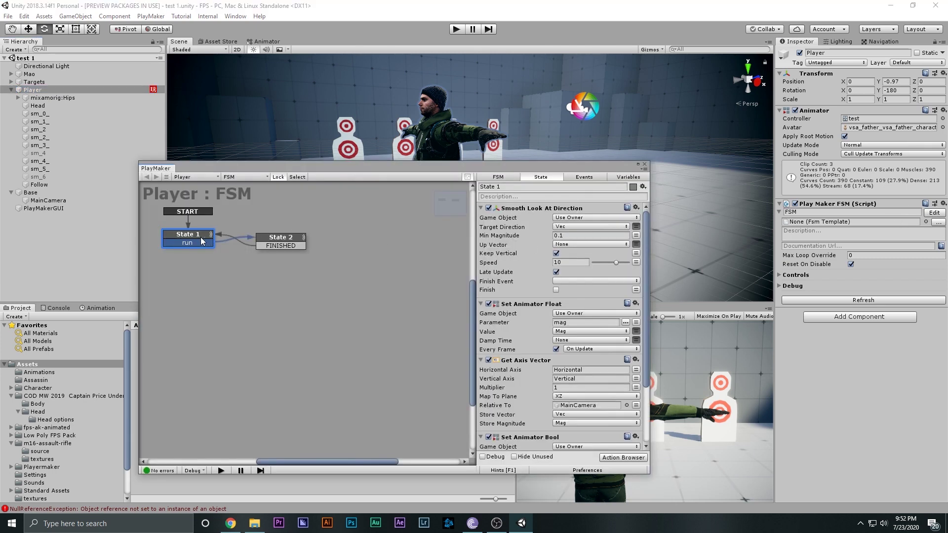
click(279, 247)
click(190, 244)
click(276, 244)
click(202, 243)
scroll(467, 237, down, 1)
scroll(511, 250, down, 3)
scroll(522, 318, up, 3)
scroll(504, 247, down, 4)
click(303, 241)
scroll(522, 297, down, 1)
click(234, 244)
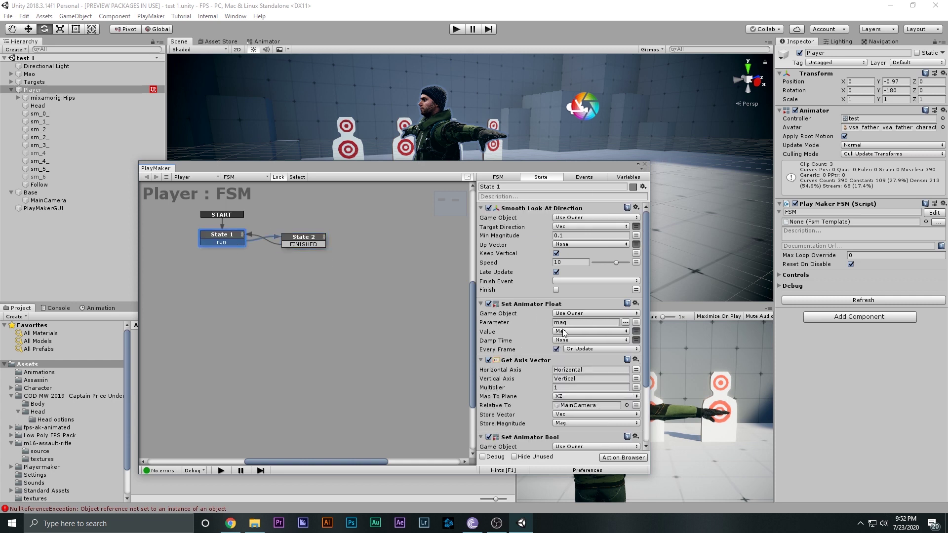
click(645, 164)
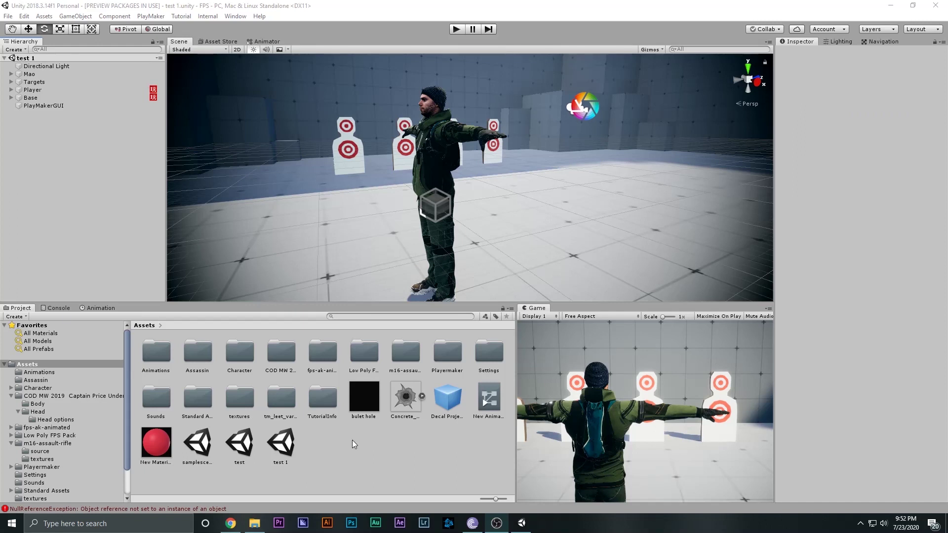
Step: View the contents of the Playermaker folder and return to the main Assets folder
click(448, 356)
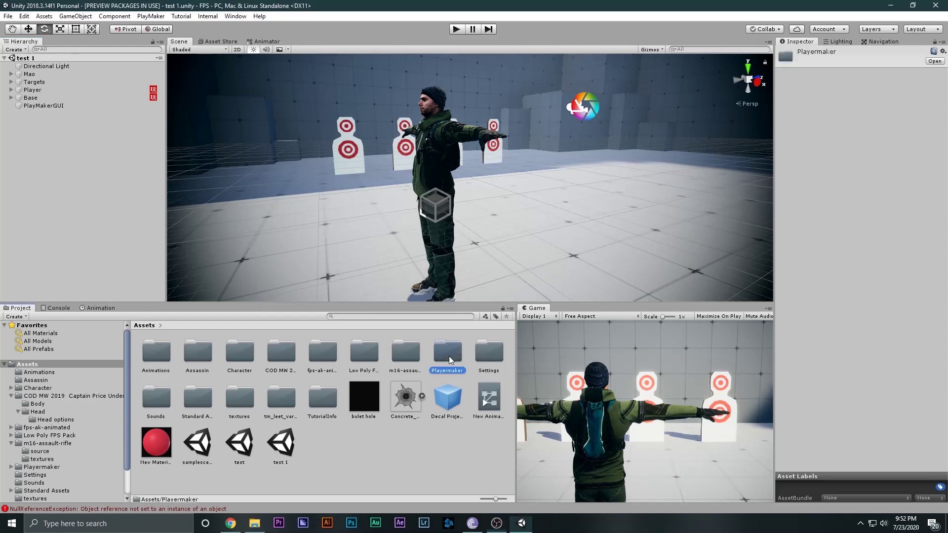
double_click(449, 356)
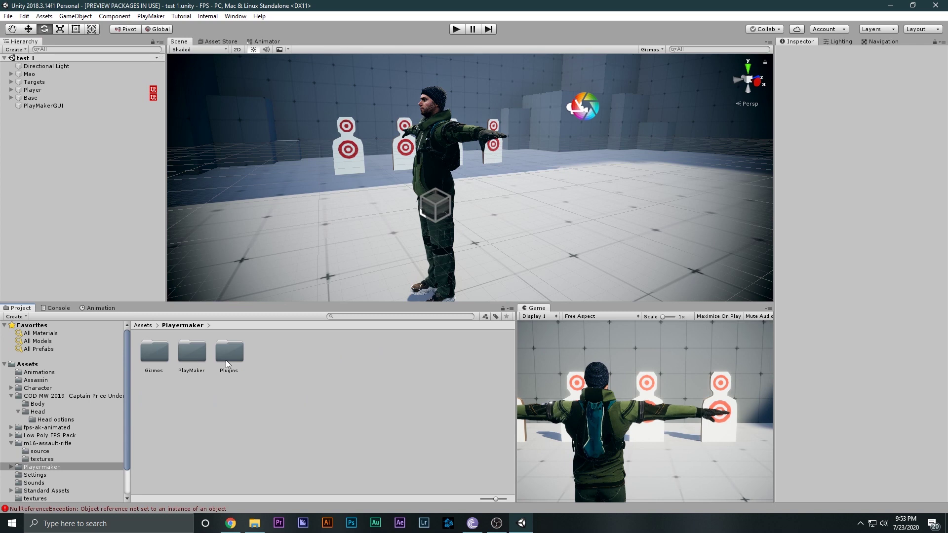
click(37, 364)
click(320, 437)
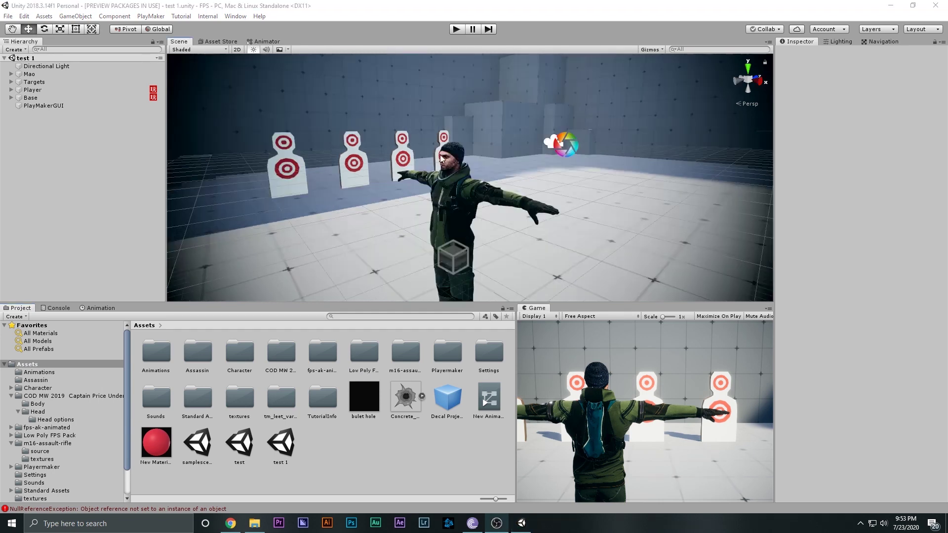
Step: Rename the Base object as TPS_Base
middle_drag(439, 154, 497, 161)
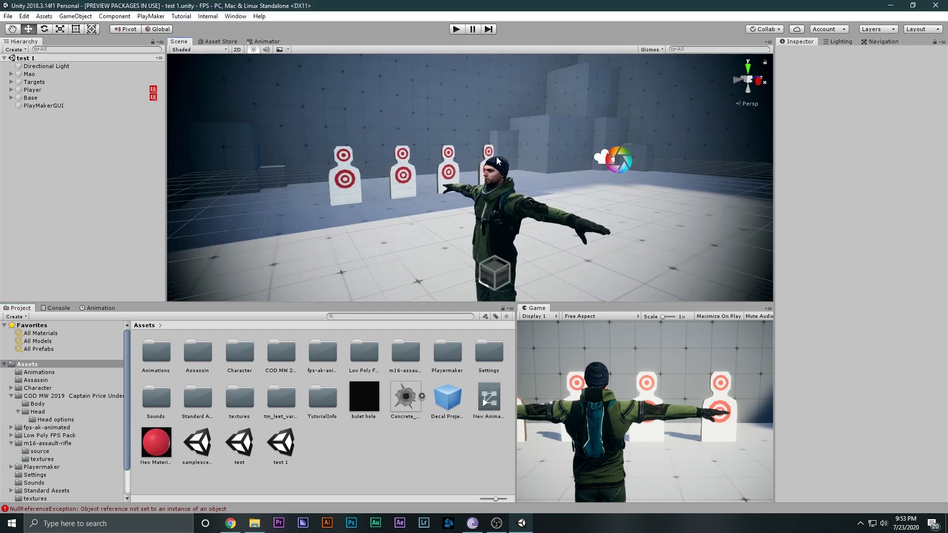
click(44, 98)
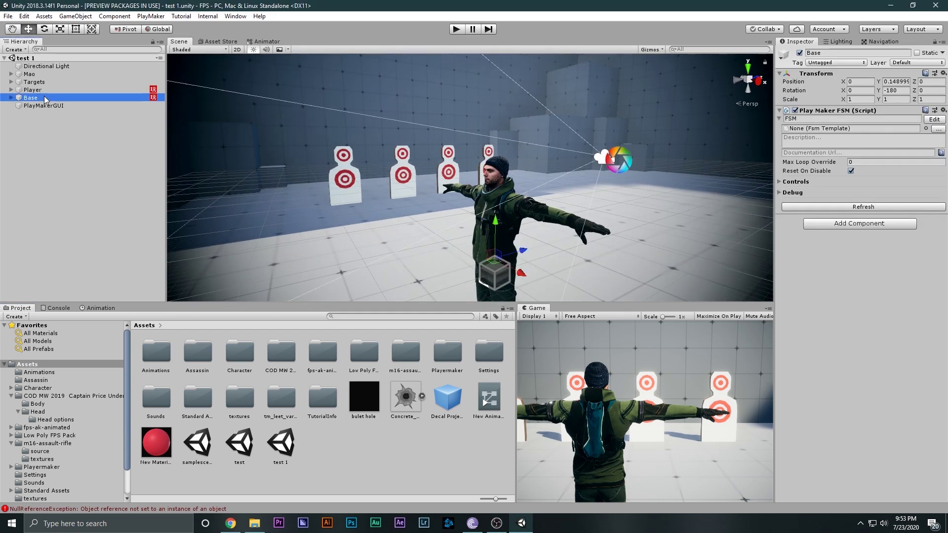
click(837, 51)
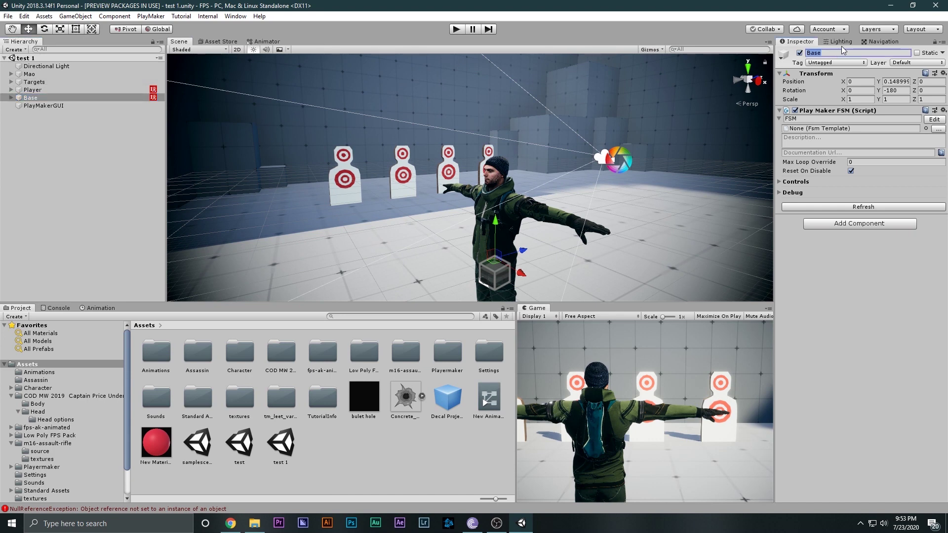
text(TPS_Bade)
key(BackSpace)
key(BackSpace)
text(se)
key(Return)
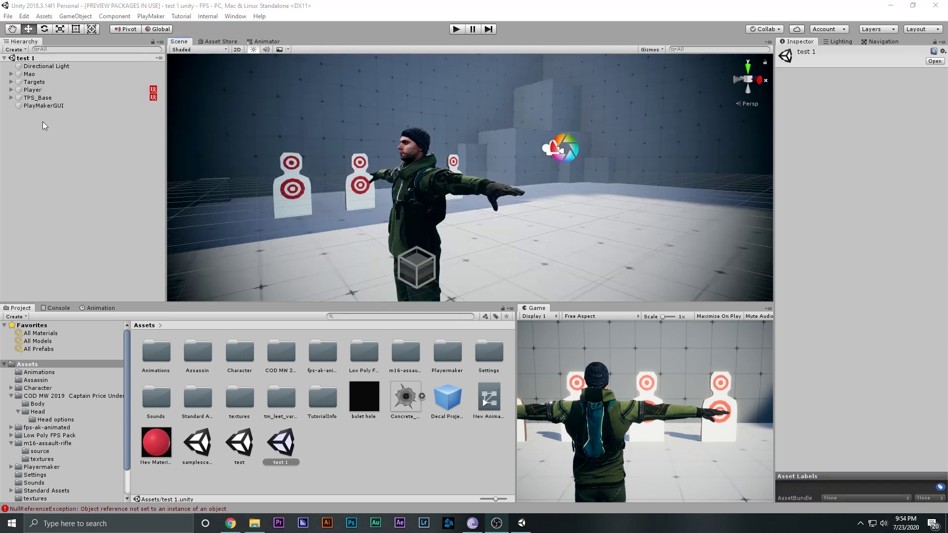
Step: Rename the Follow object under Player as Follow_TPS
click(38, 98)
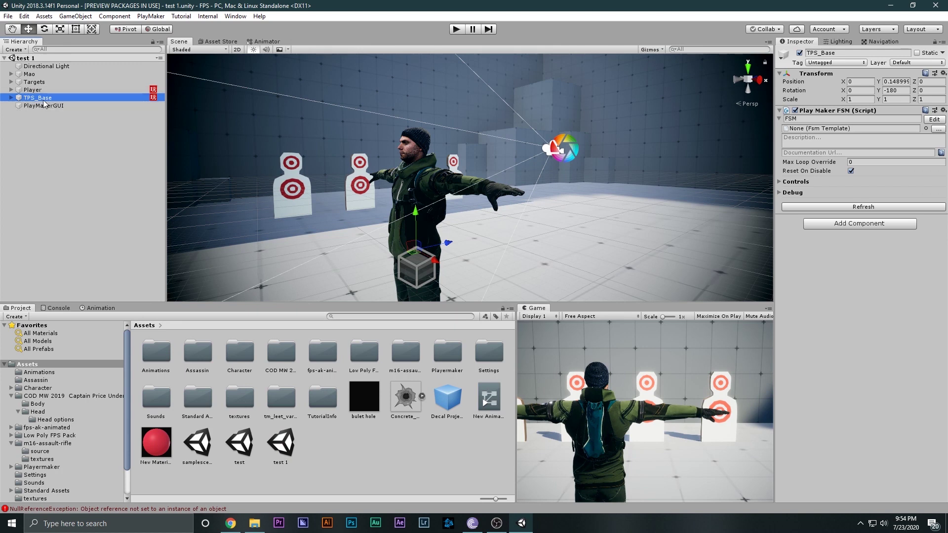
click(10, 89)
click(43, 184)
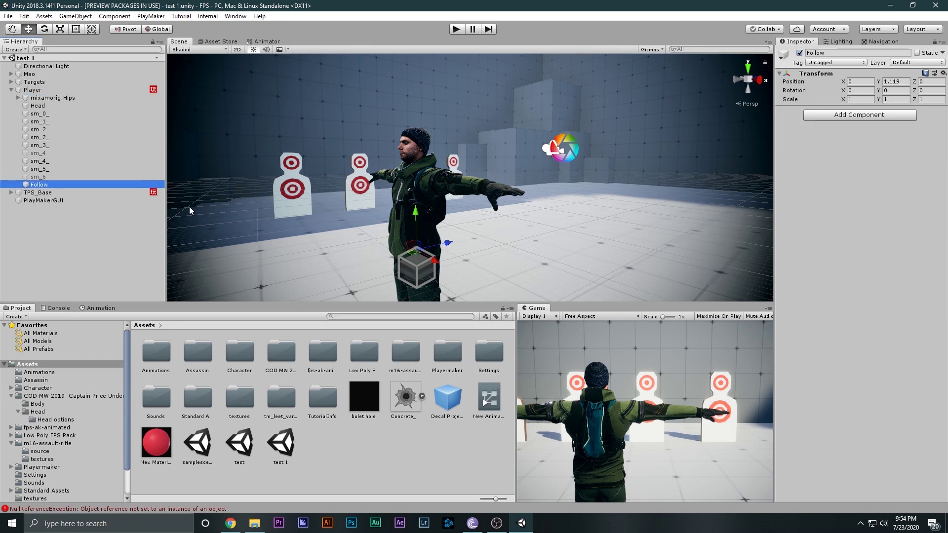
click(841, 53)
key(End)
text(_TPS)
key(Return)
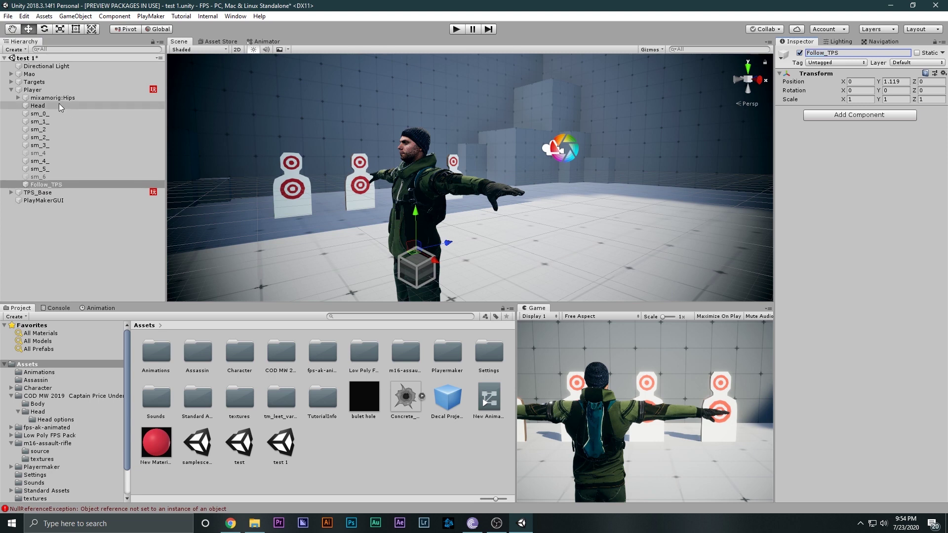
Step: Create an empty child object under the mixamorig:Head bone in the Player's hierarchy
click(17, 98)
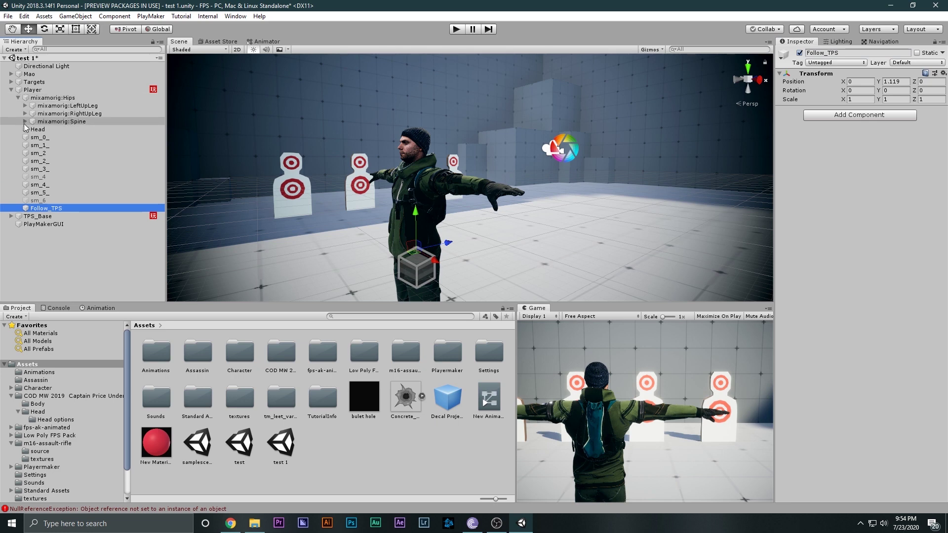
click(25, 122)
click(31, 130)
click(38, 137)
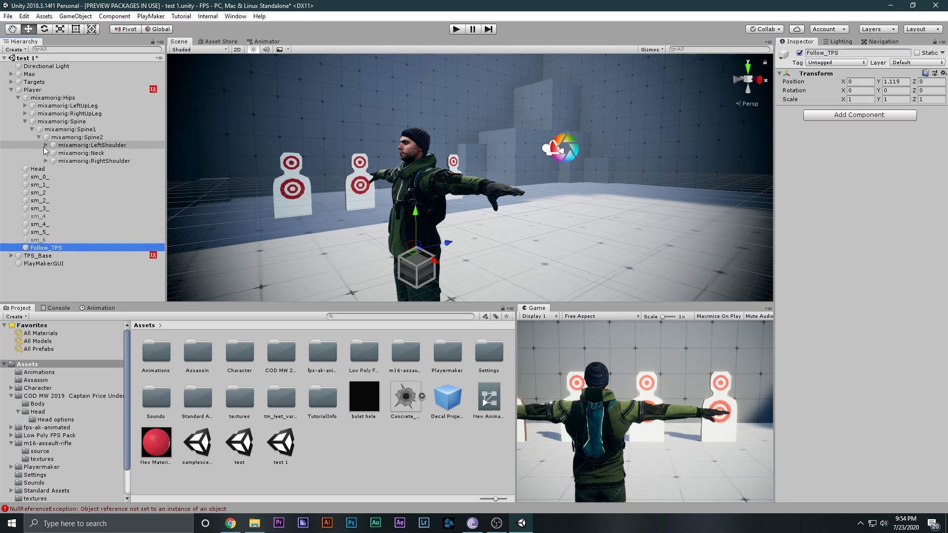
click(46, 153)
click(89, 161)
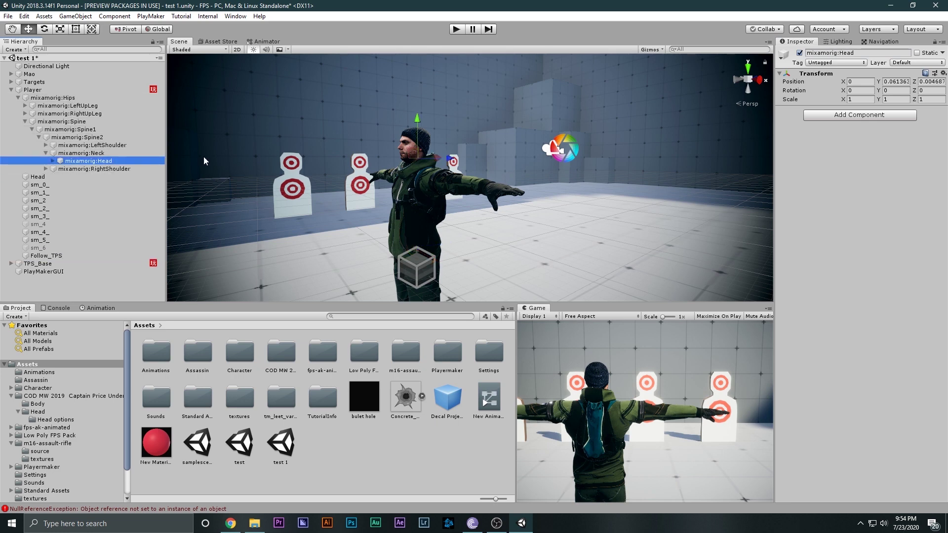
key(f)
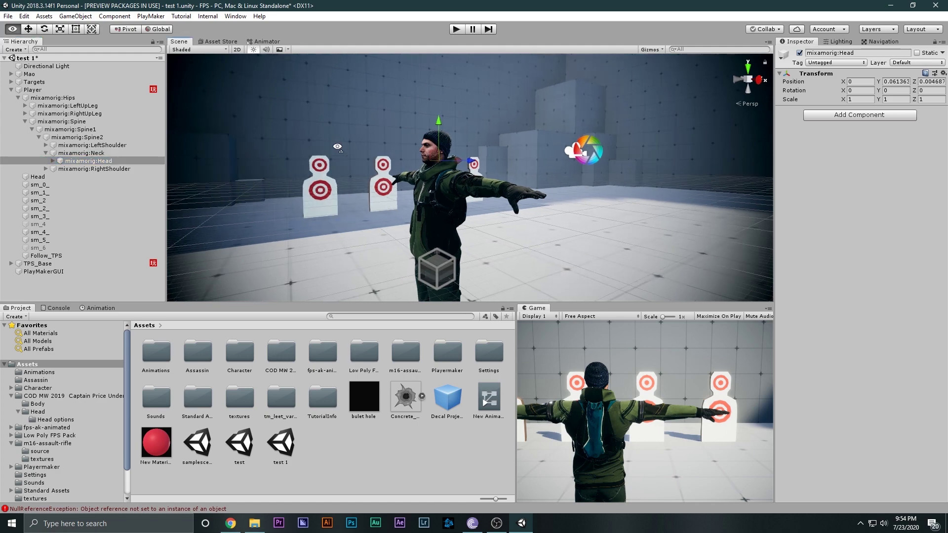
middle_drag(366, 162, 376, 176)
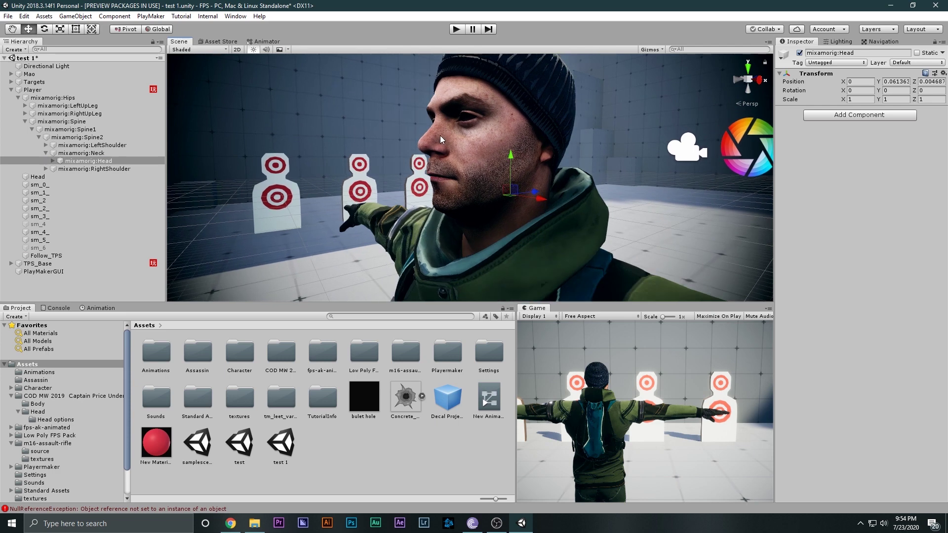
click(91, 162)
right_click(91, 163)
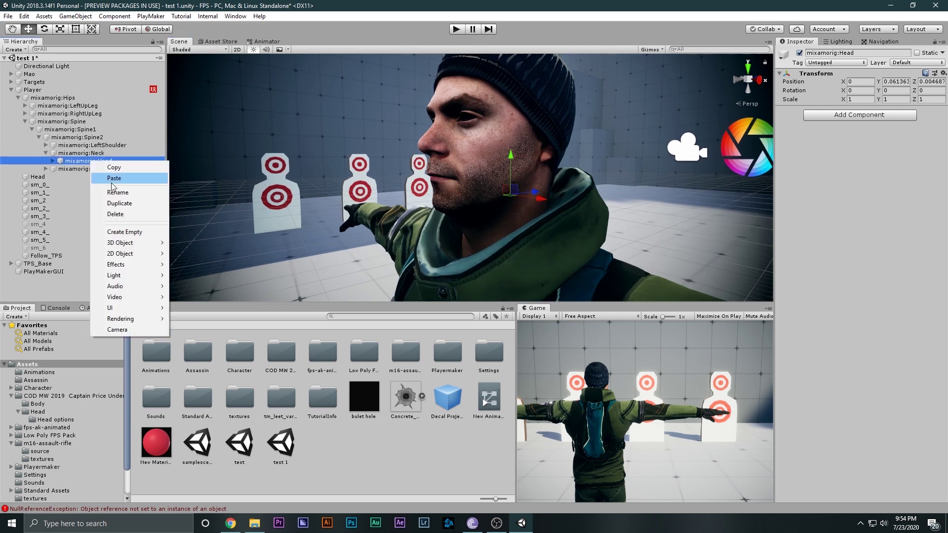
click(123, 229)
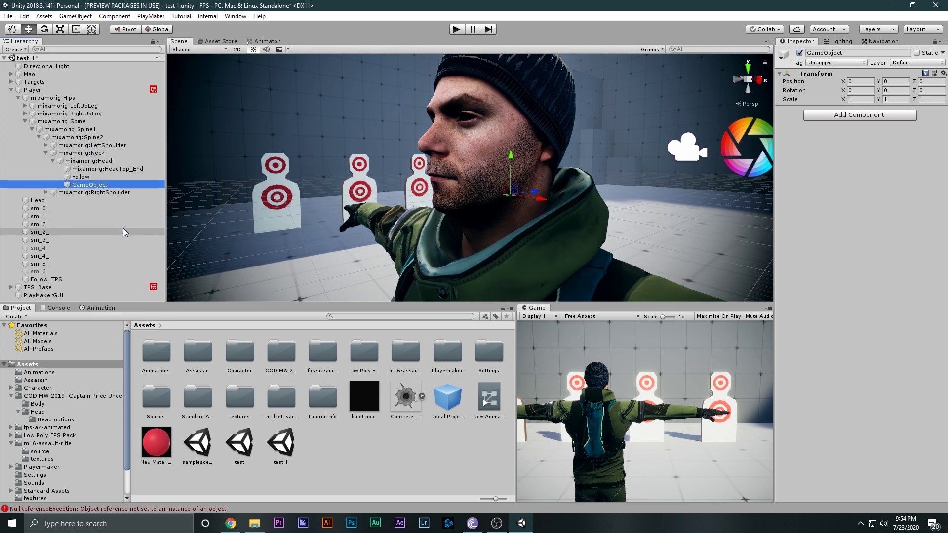
Step: Delete the old Follow object under the head bone and rename the new empty object as Follow_FPS
click(88, 177)
key(Delete)
click(86, 176)
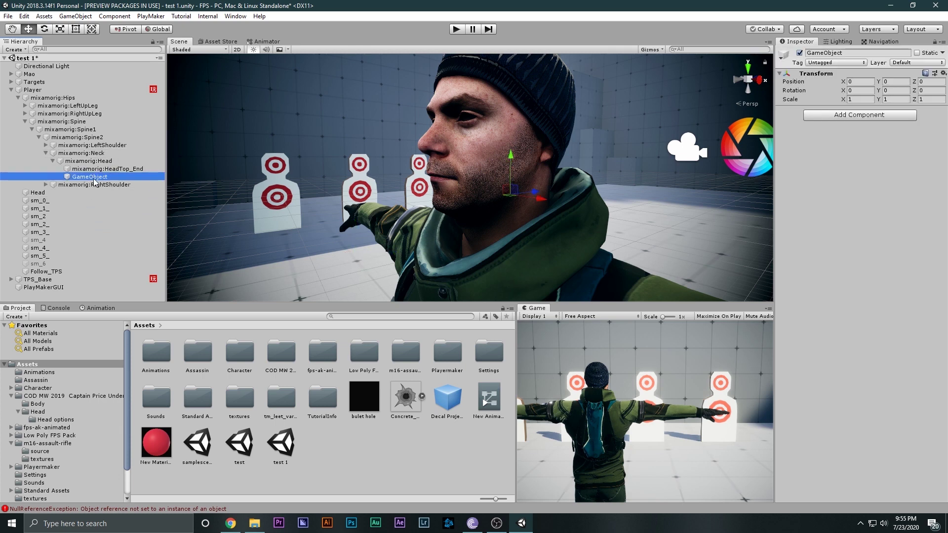
key(F2)
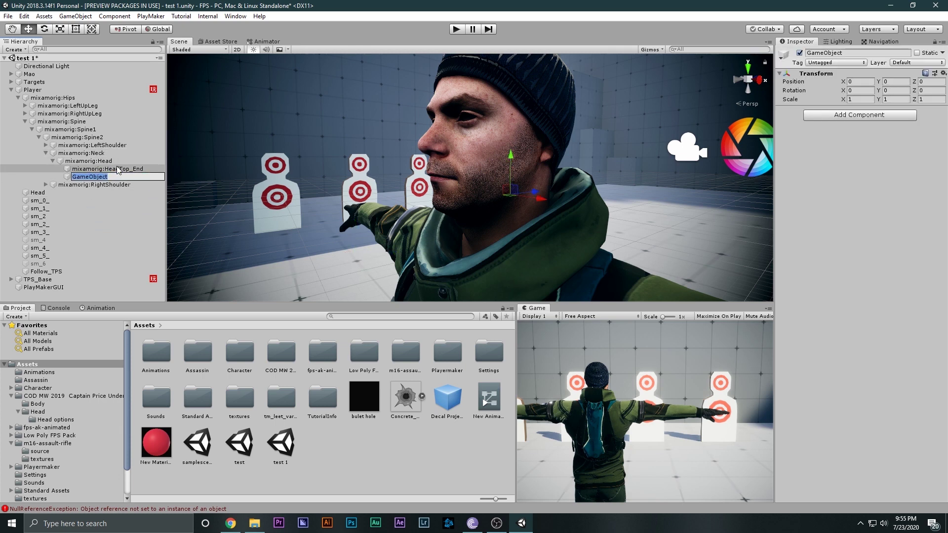
text(D)
key(BackSpace)
text(Follow_FPS)
key(Return)
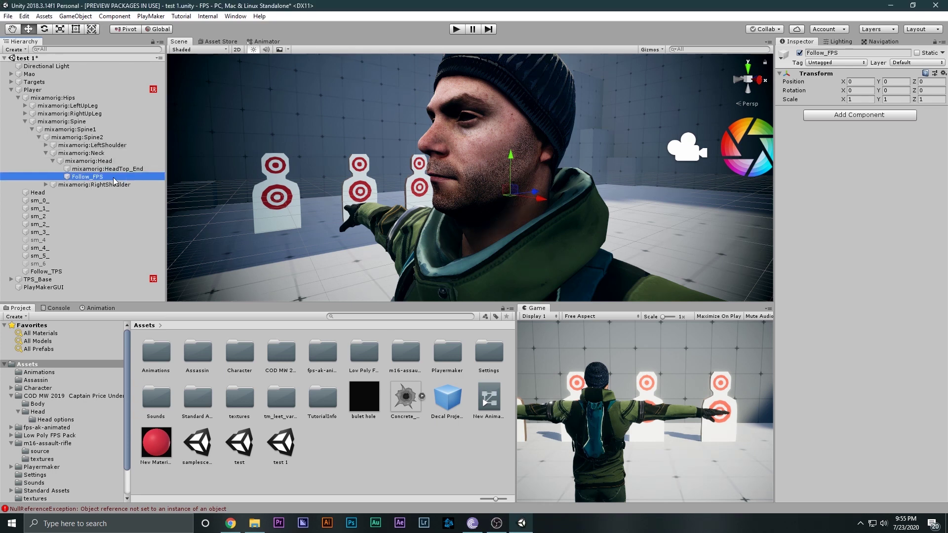
Step: From the right side view, move Follow_FPS forward along Z to about 0.161, in front of the character's face
click(758, 80)
click(747, 80)
key(f)
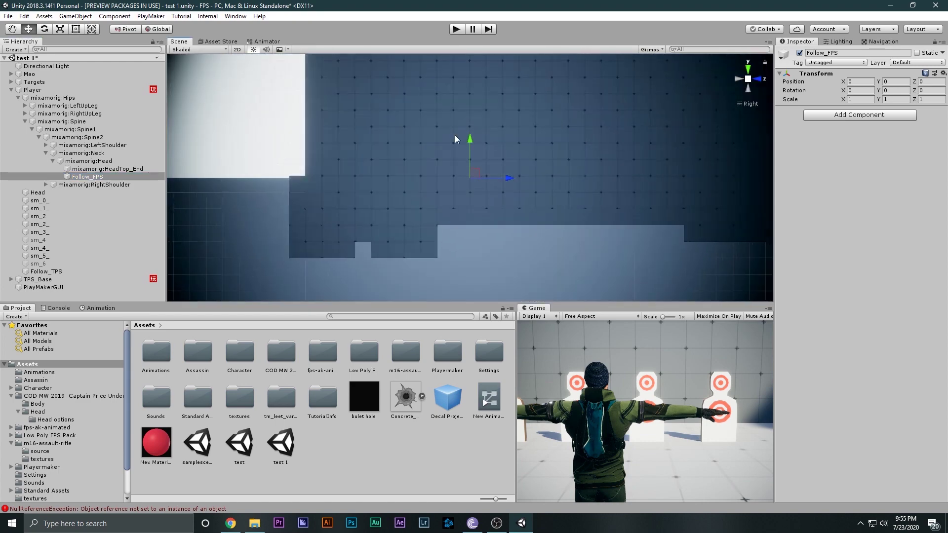
scroll(477, 180, up, 5)
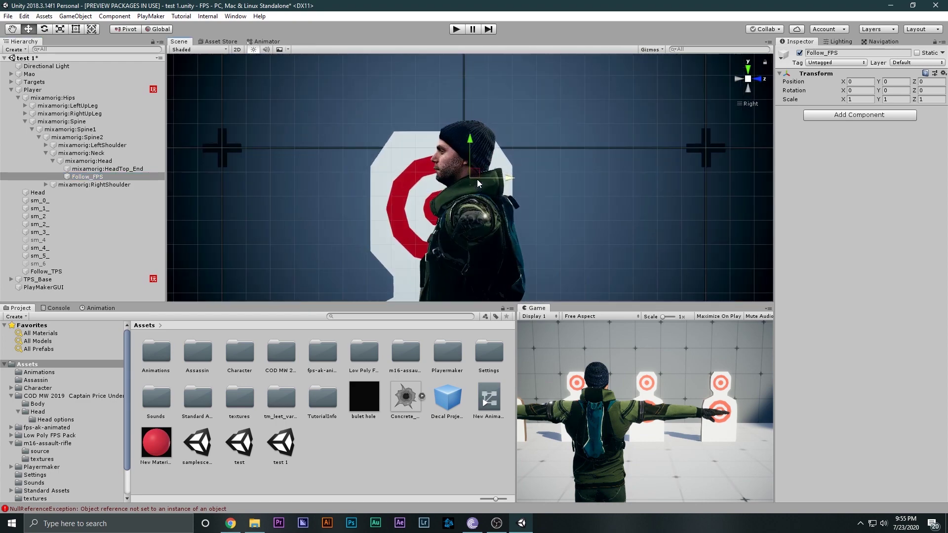
drag(477, 180, 443, 182)
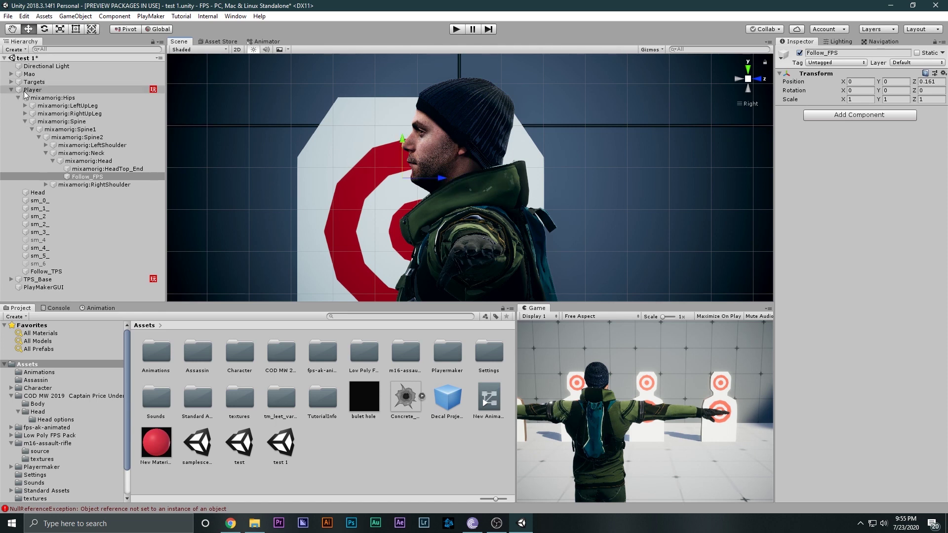
Step: Place a duplicate of Follow_FPS at the scene's root level and rename it as Base_FPS
click(87, 176)
key(ctrl+d)
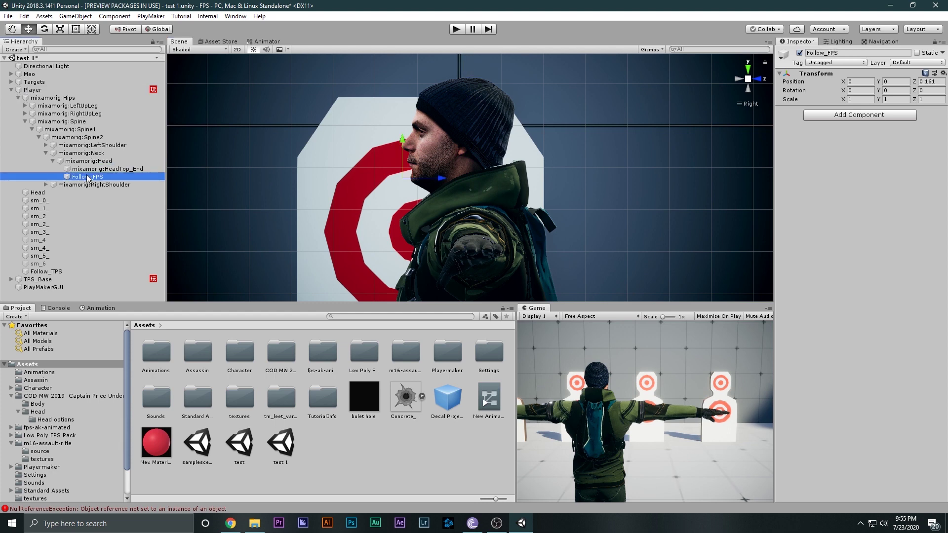
drag(87, 180, 50, 90)
double_click(48, 91)
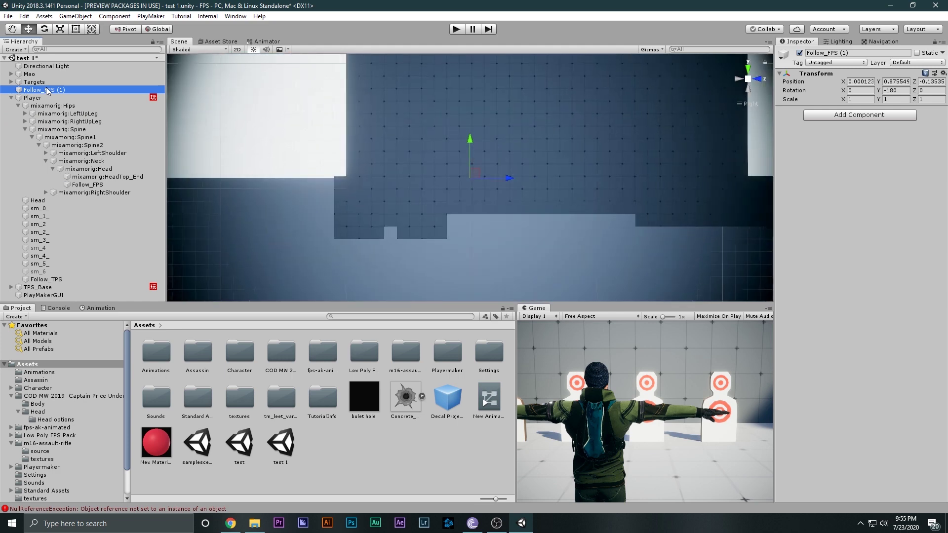
click(60, 92)
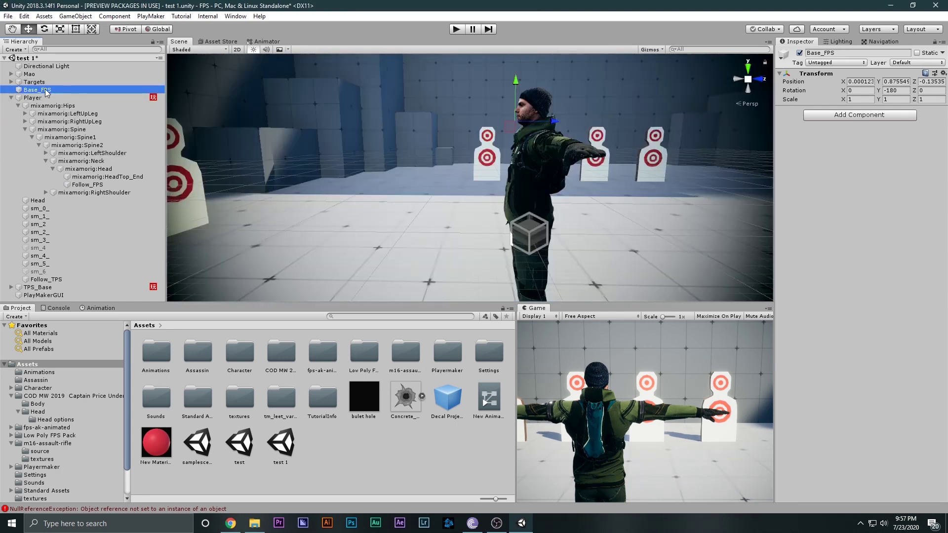
drag(24, 90, 39, 91)
key(Return)
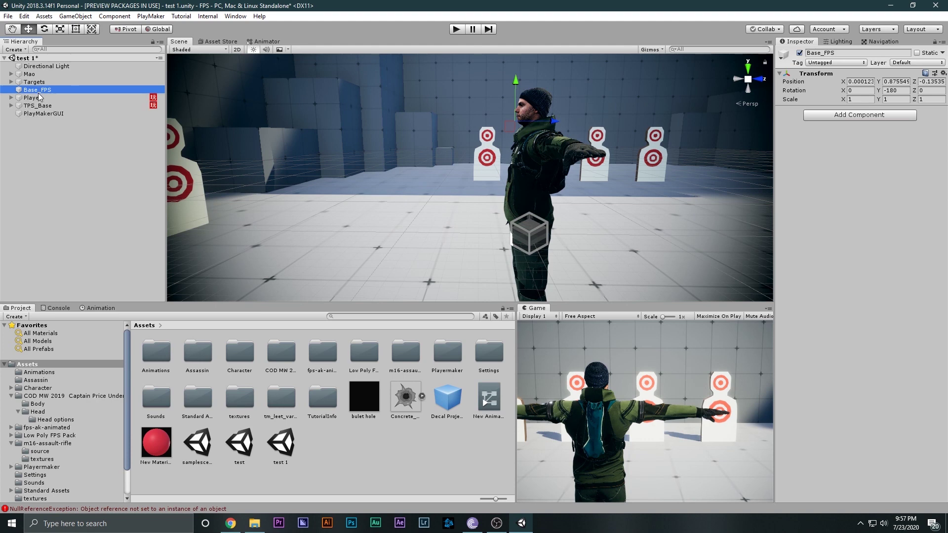
Step: Place a duplicate of TPS_Base's MainCamera under Base_FPS and name the copy MainCamera
click(11, 105)
click(47, 121)
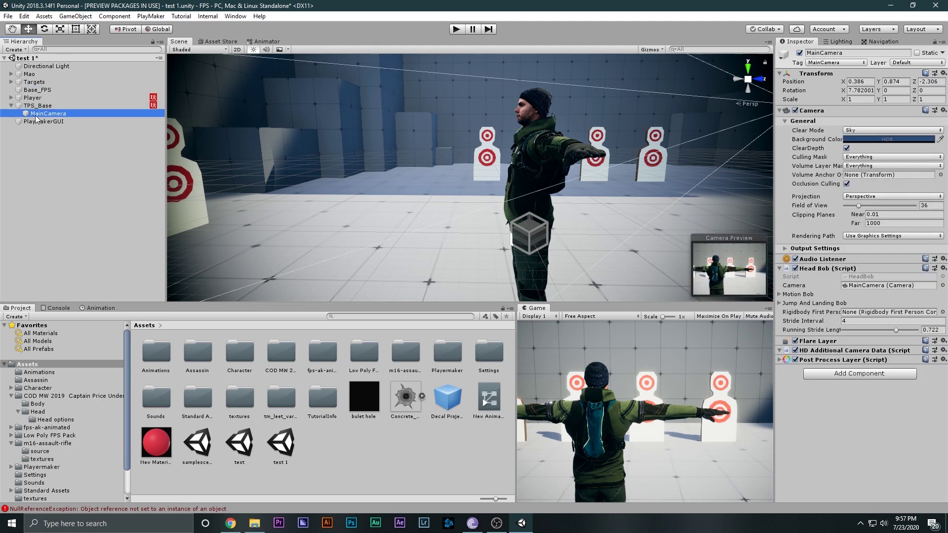
drag(46, 123, 37, 91)
click(872, 53)
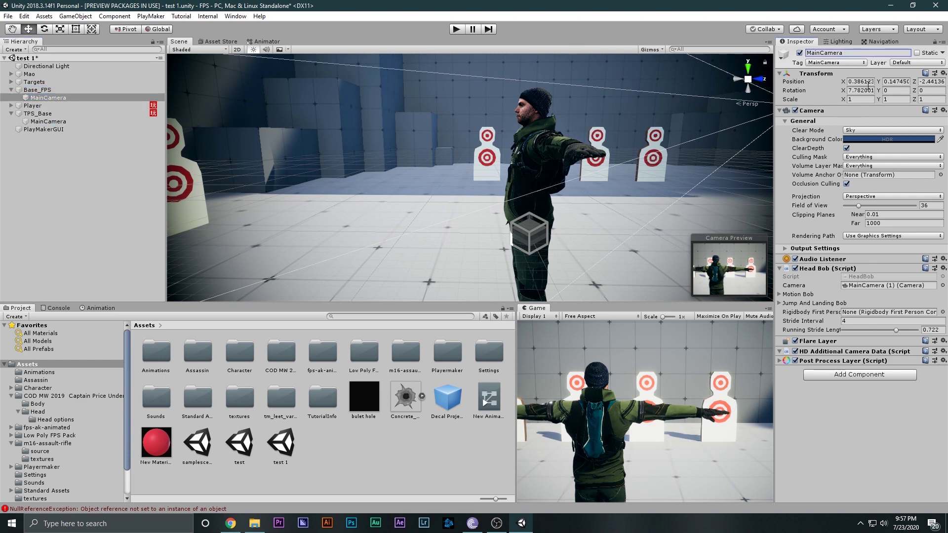
Step: Reset the transform of the MainCamera under Base_FPS and check its placement at the character's face
click(942, 73)
click(809, 79)
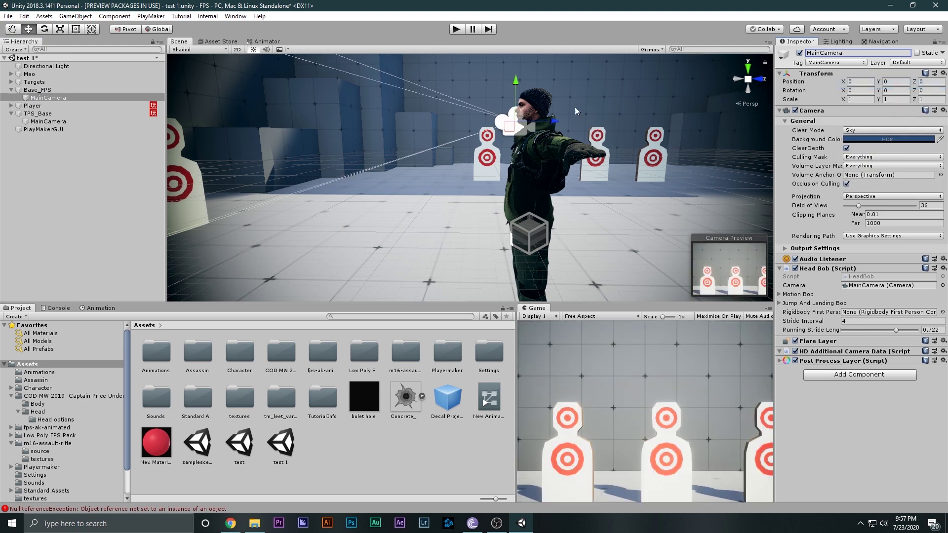
middle_drag(600, 132, 577, 131)
scroll(498, 106, up, 3)
middle_drag(497, 101, 483, 119)
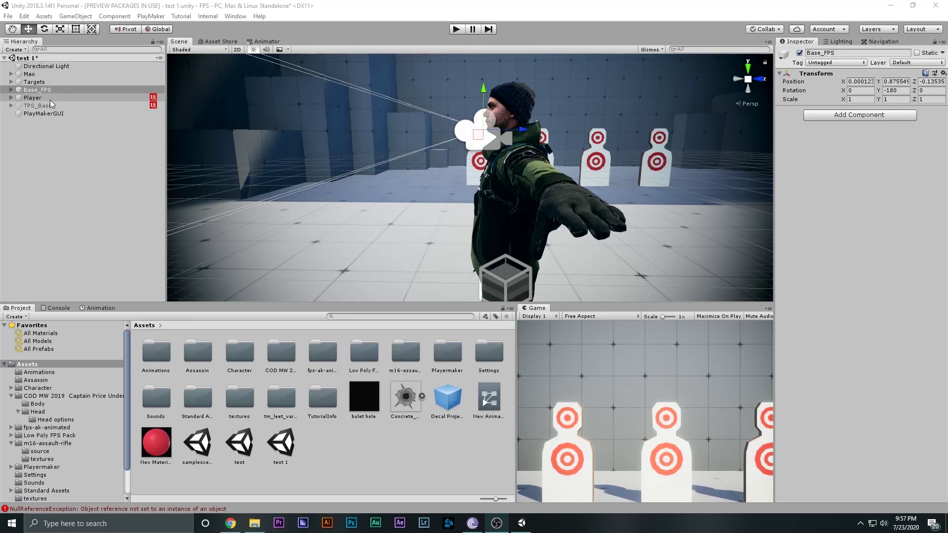
Step: Reactivate TPS_Base and review the Move Towards and Mouse Look actions in its PlayMaker FSM
drag(52, 105, 52, 105)
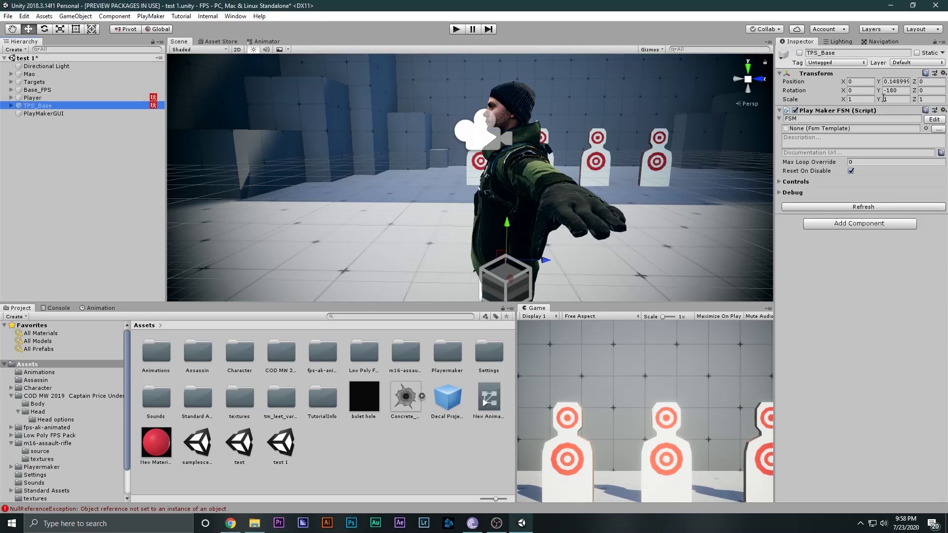
click(934, 119)
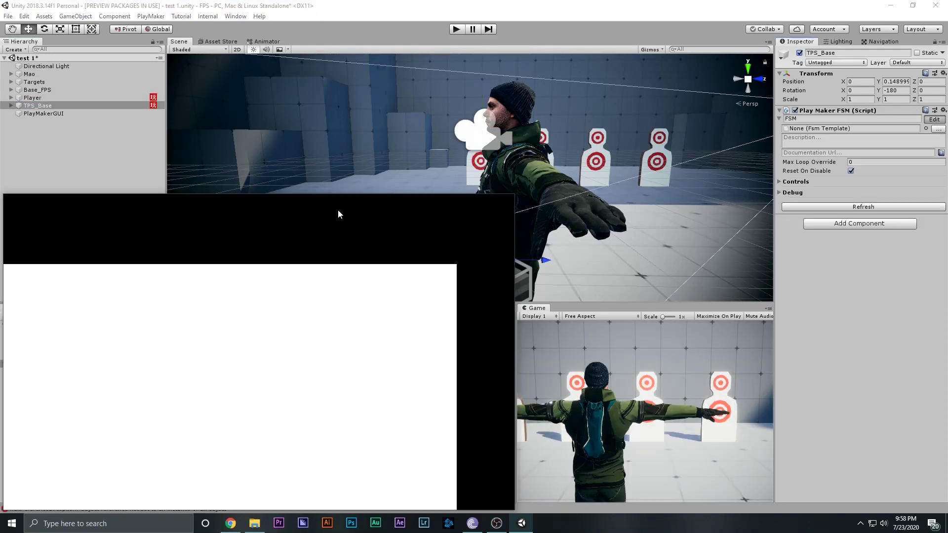
drag(348, 199, 472, 119)
click(515, 164)
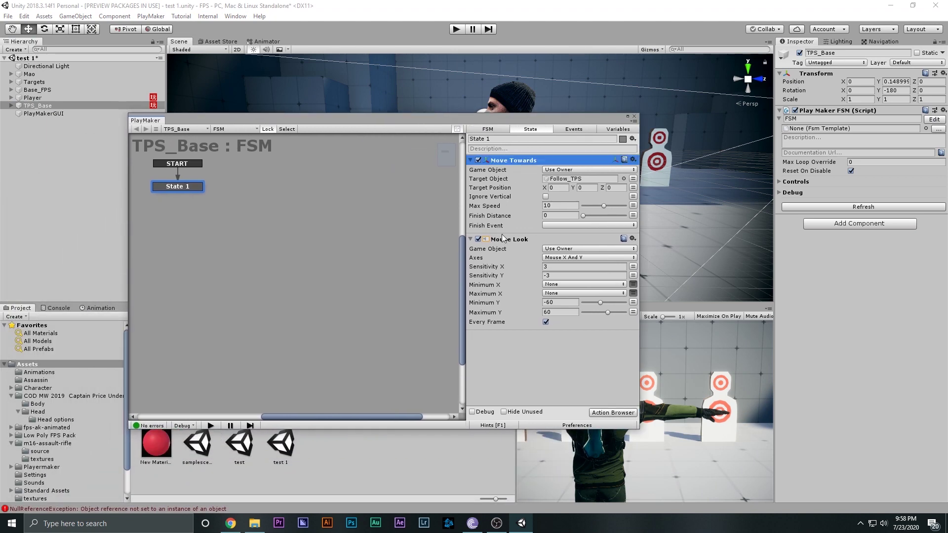
click(504, 239)
click(634, 117)
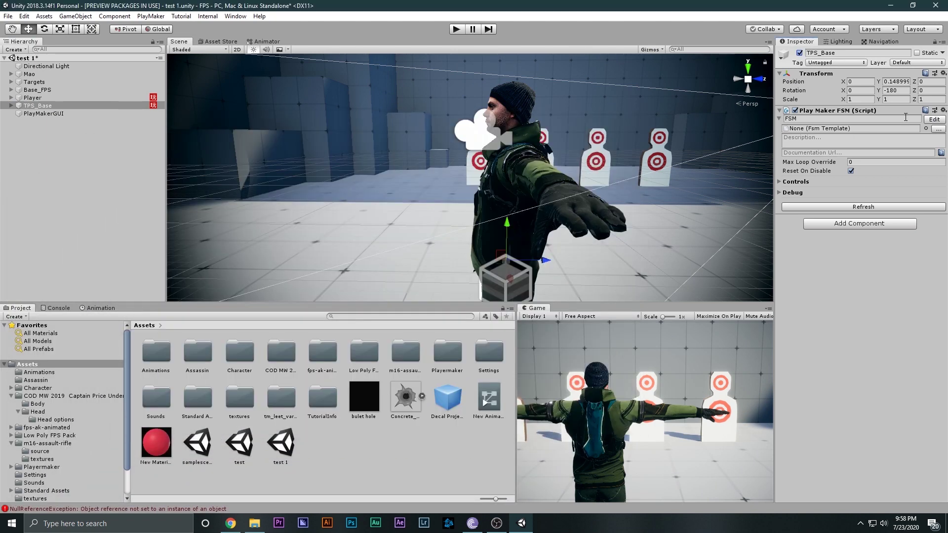
Step: Add a PlayMakerFSM component to Base_FPS and open its FSM for editing
click(70, 73)
click(50, 91)
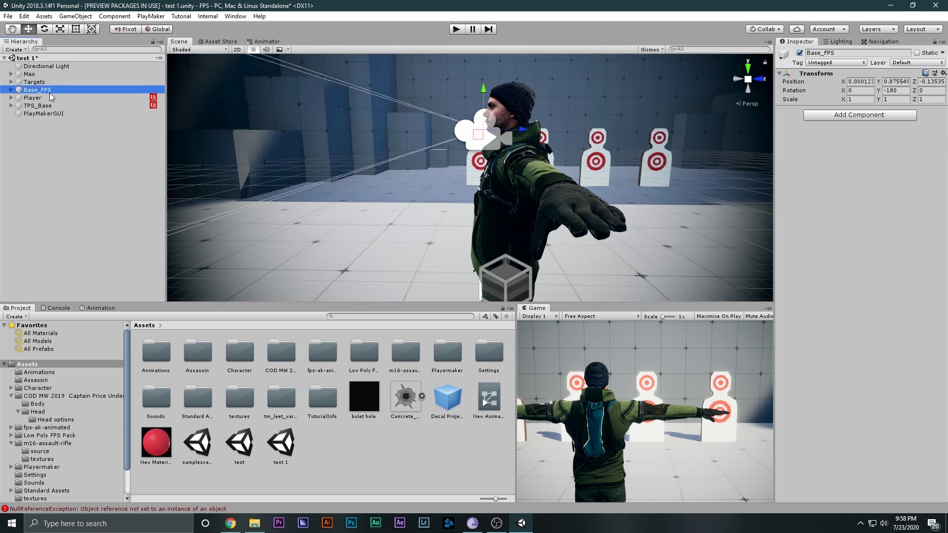
click(817, 119)
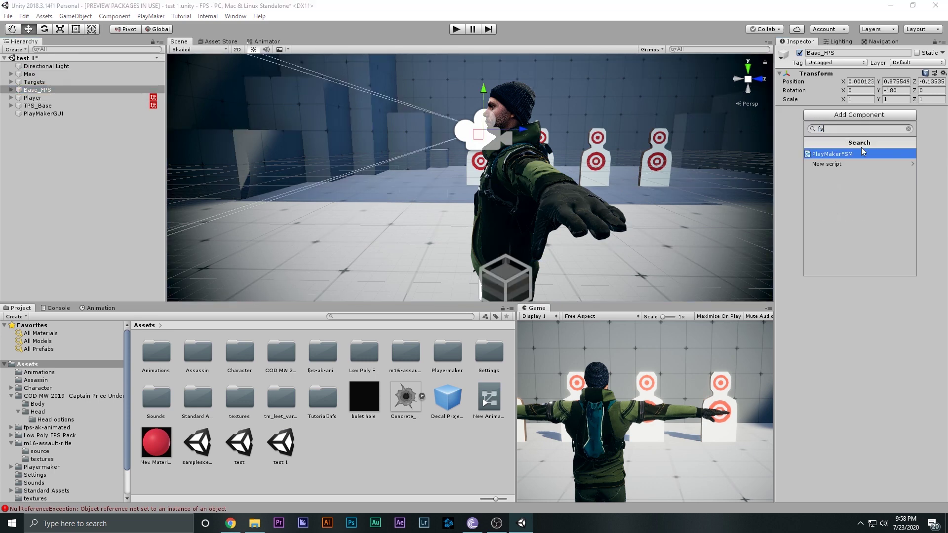
click(852, 154)
click(807, 119)
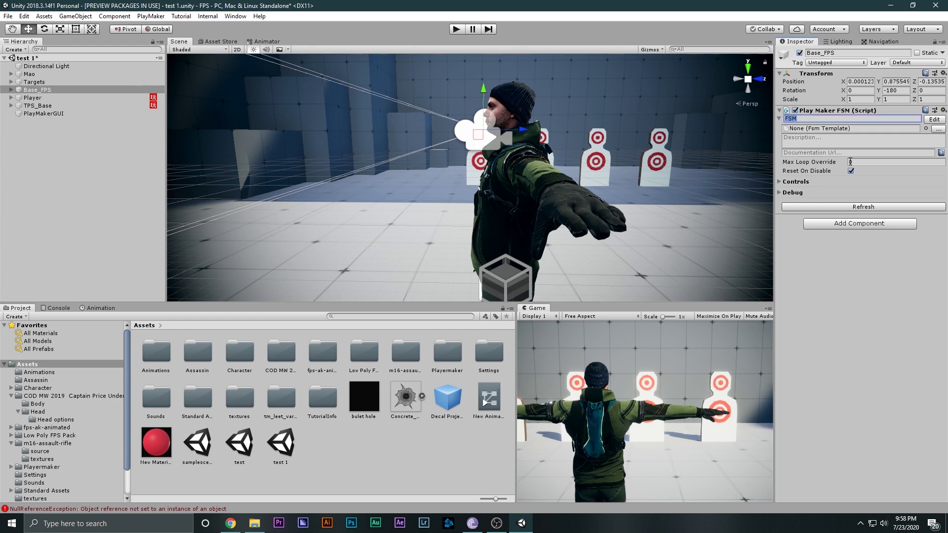
click(928, 120)
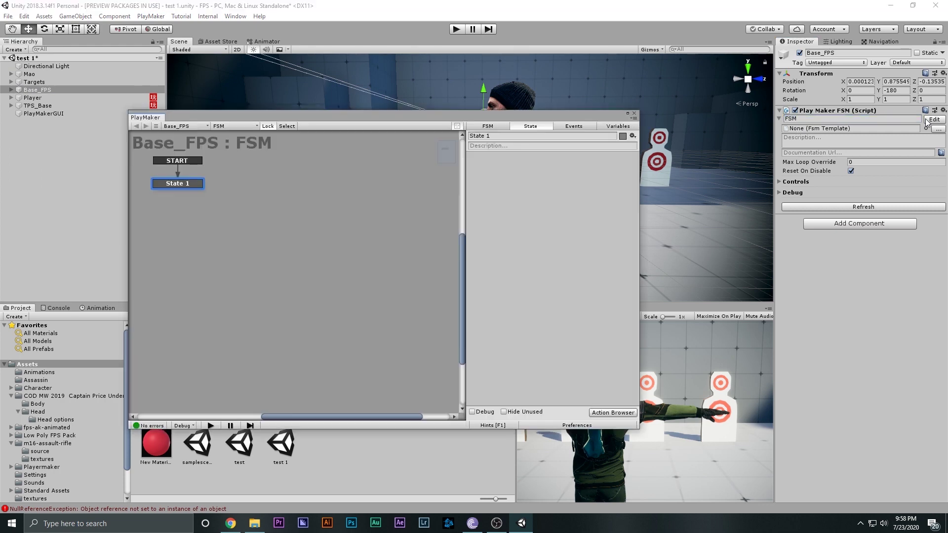
Step: Add a Move Towards action to State 1 of the Base_FPS FSM
double_click(494, 177)
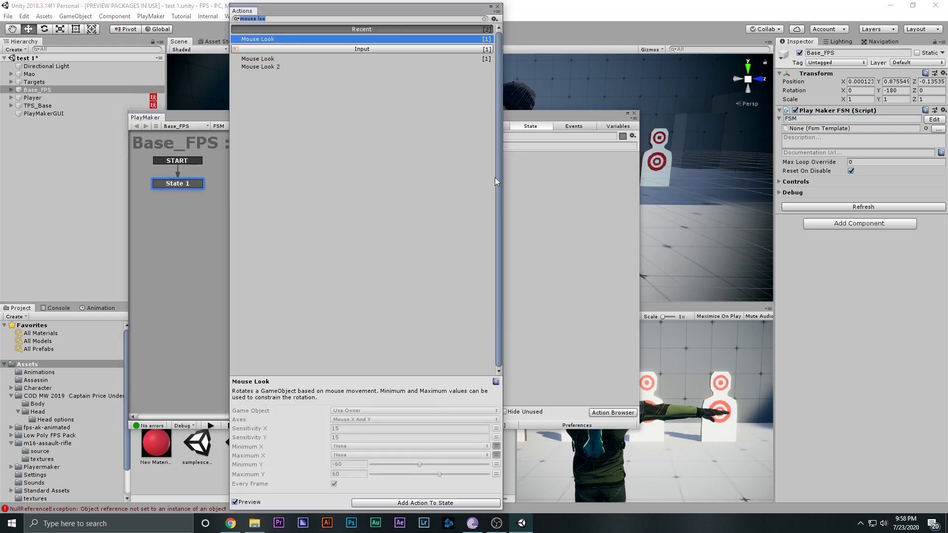
text(move)
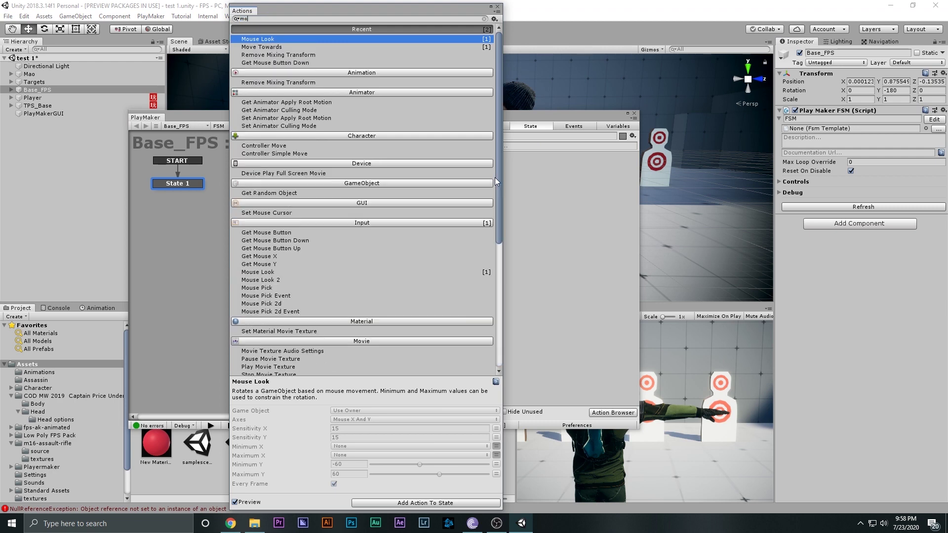
click(497, 6)
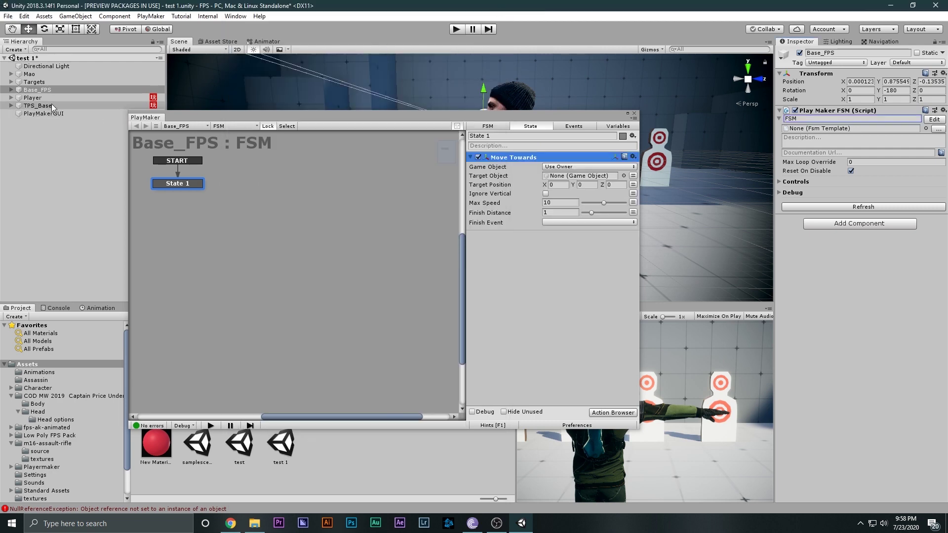
Step: Assign the Follow_FPS object as the Move Towards target and set the finish distance to 0
click(16, 98)
click(11, 97)
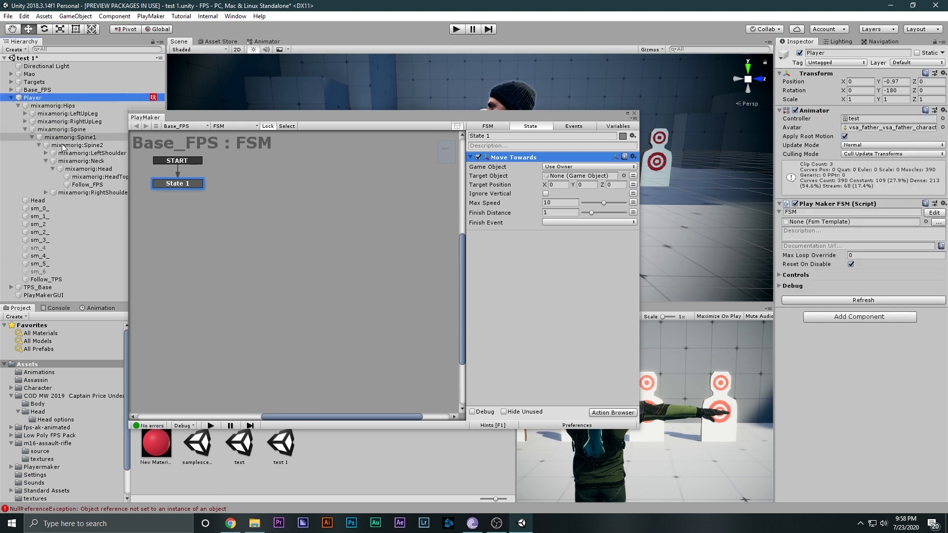
drag(87, 185, 577, 176)
click(558, 212)
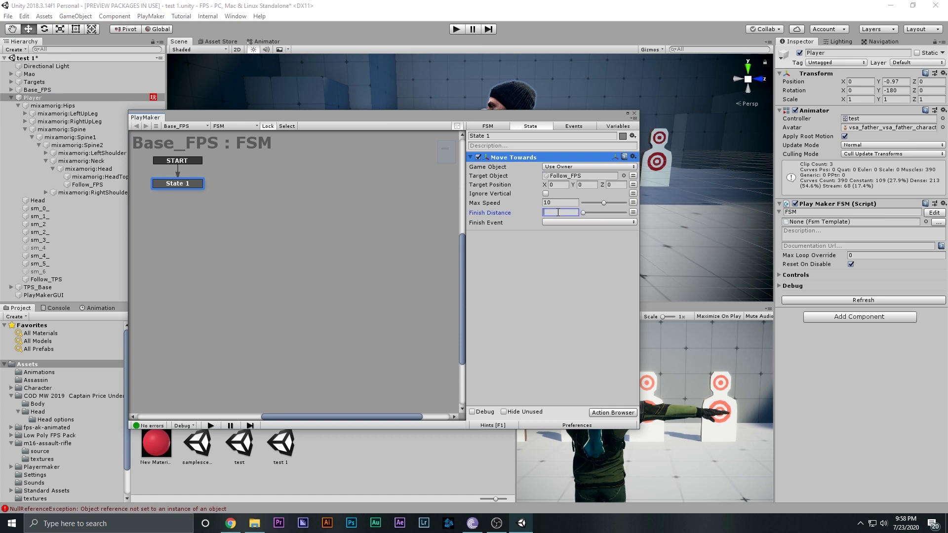
click(540, 238)
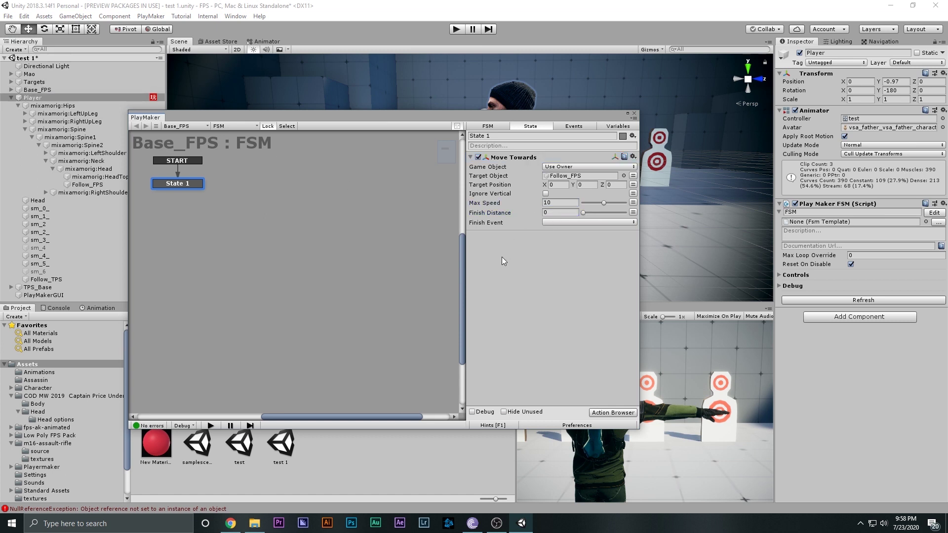
Step: Add a Mouse Look action to State 1 of the Base_FPS FSM
key(grave)
text(m)
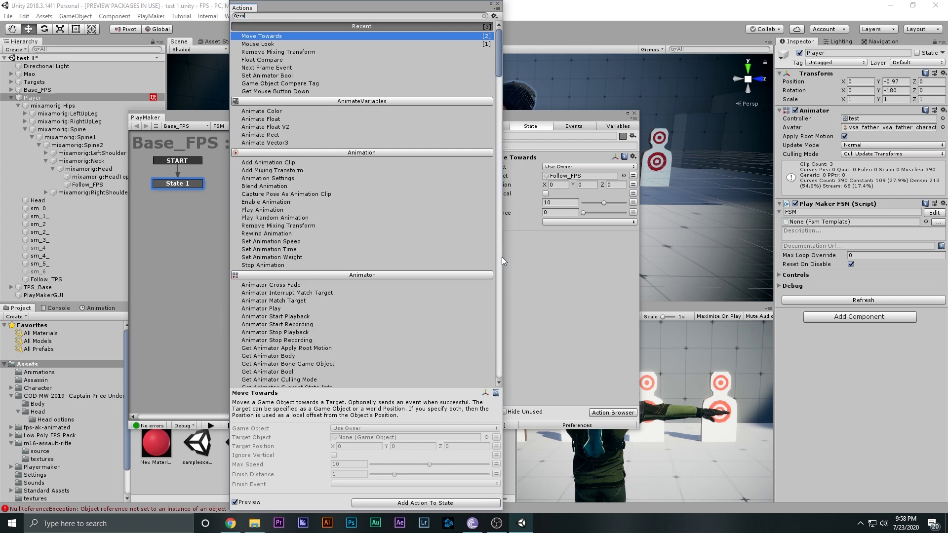
key(Down)
key(Return)
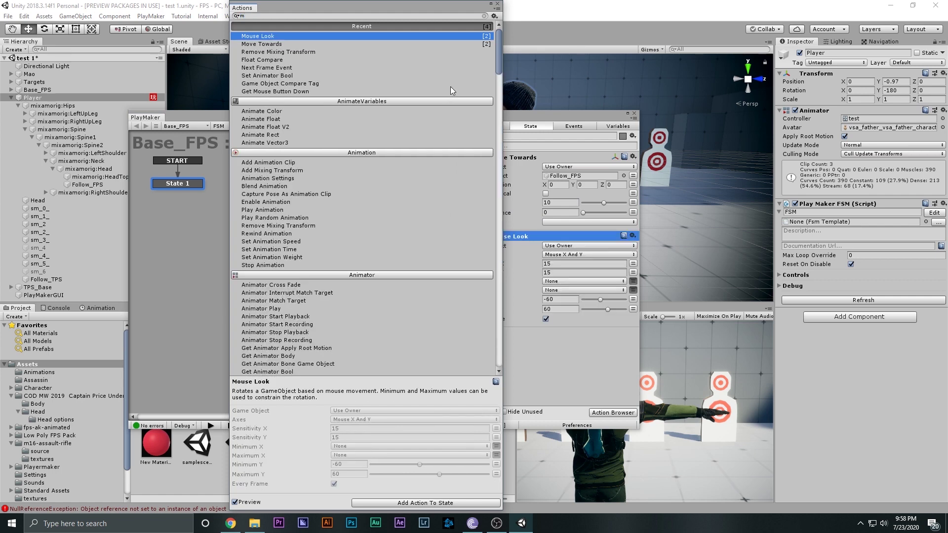
click(497, 5)
Step: Set the Mouse Look action's Sensitivity X to 3 and Sensitivity Y to -3
click(565, 264)
text(3)
click(565, 273)
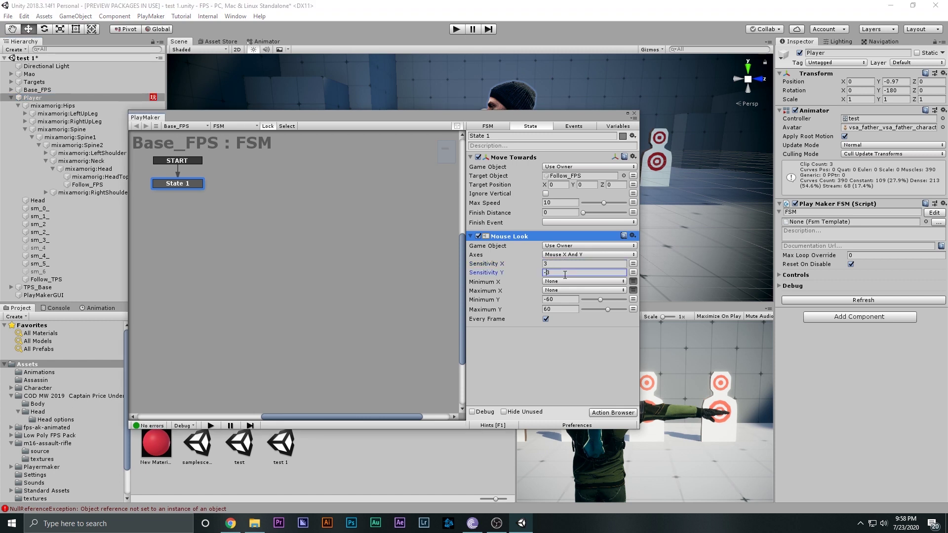
click(537, 278)
click(562, 272)
click(558, 263)
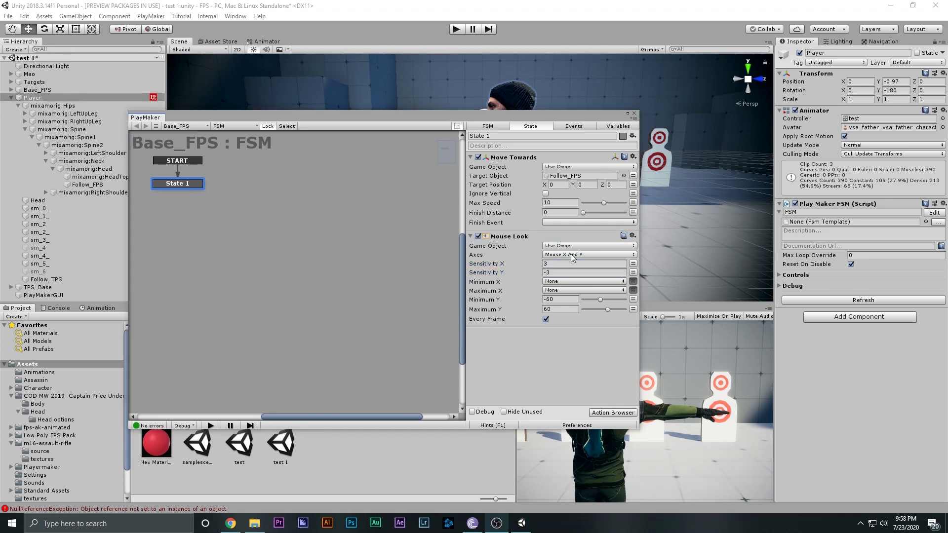
key(Tab)
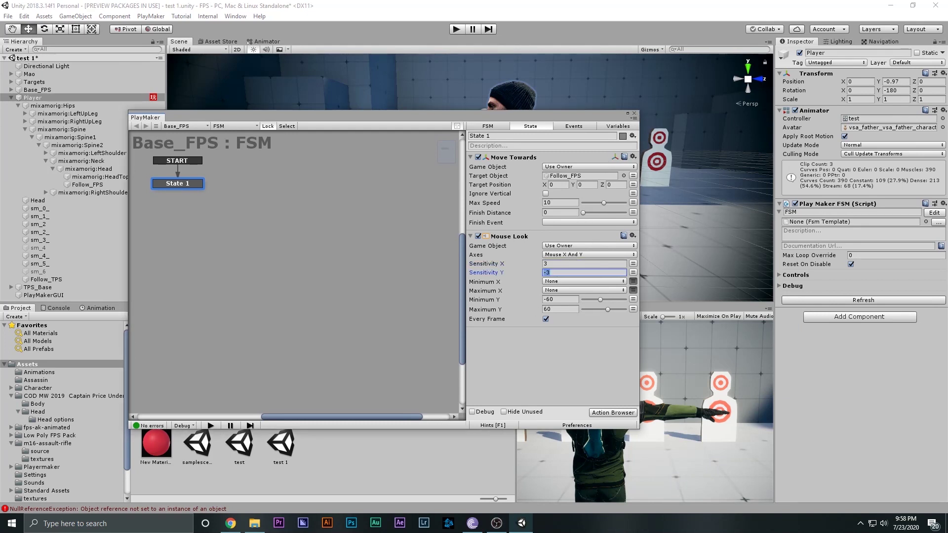
Step: In both states of the Player FSM, set Get Axis Vector's Relative To object to the MainCamera under Base_FPS
click(12, 98)
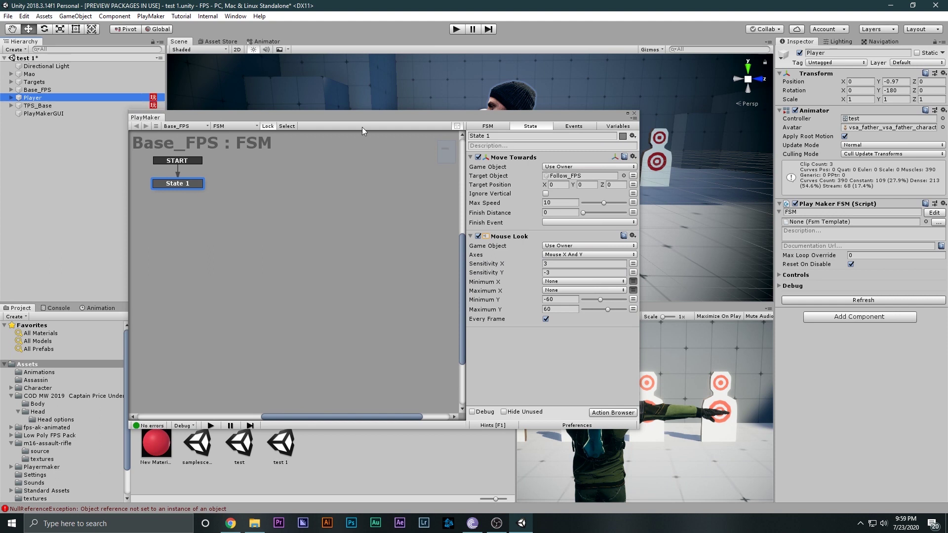
click(930, 213)
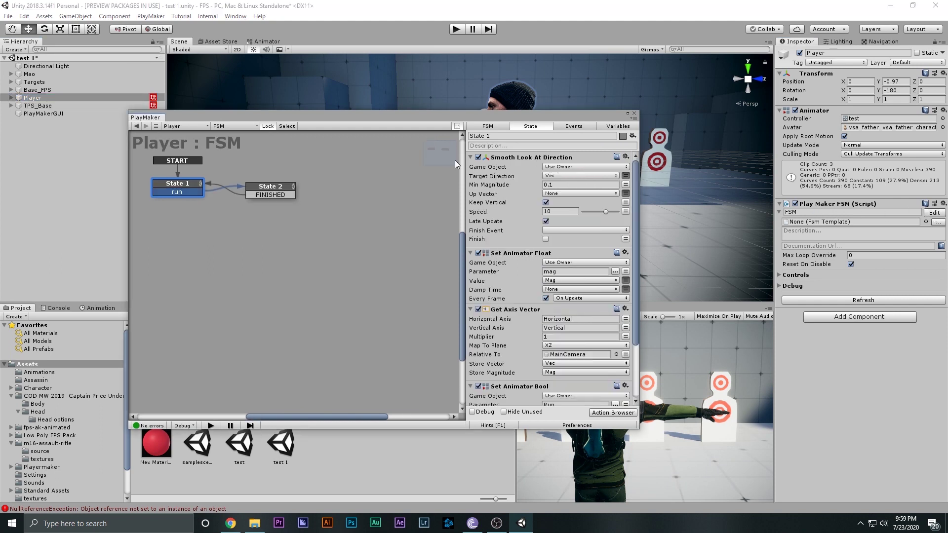
click(11, 90)
drag(40, 107, 571, 355)
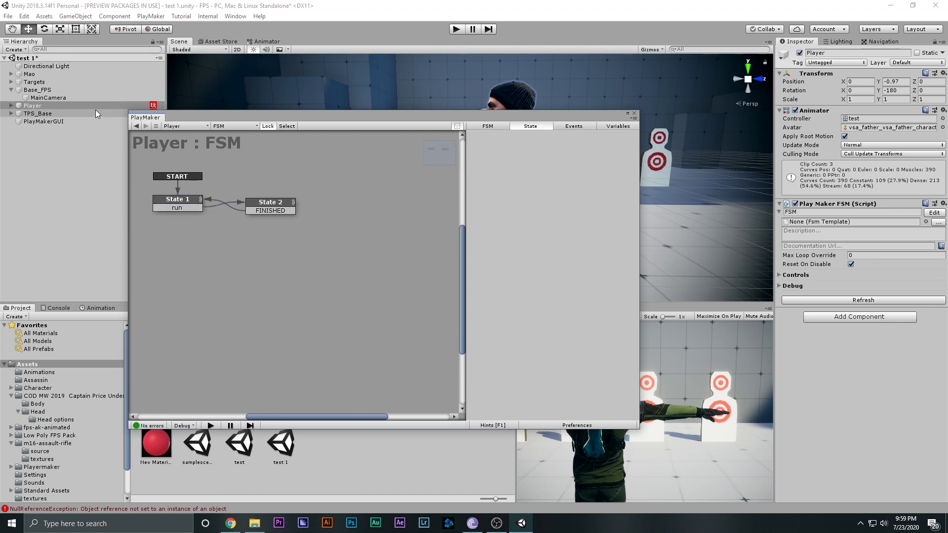
click(278, 210)
drag(53, 99, 578, 303)
click(635, 114)
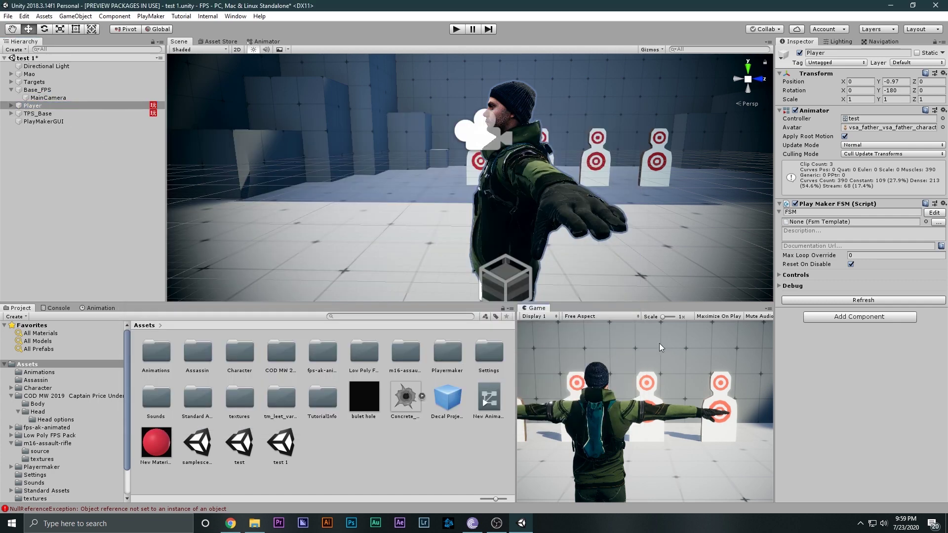
Step: Deactivate TPS_Base and test the first-person camera in Play mode
click(463, 29)
key(shift+space)
click(64, 113)
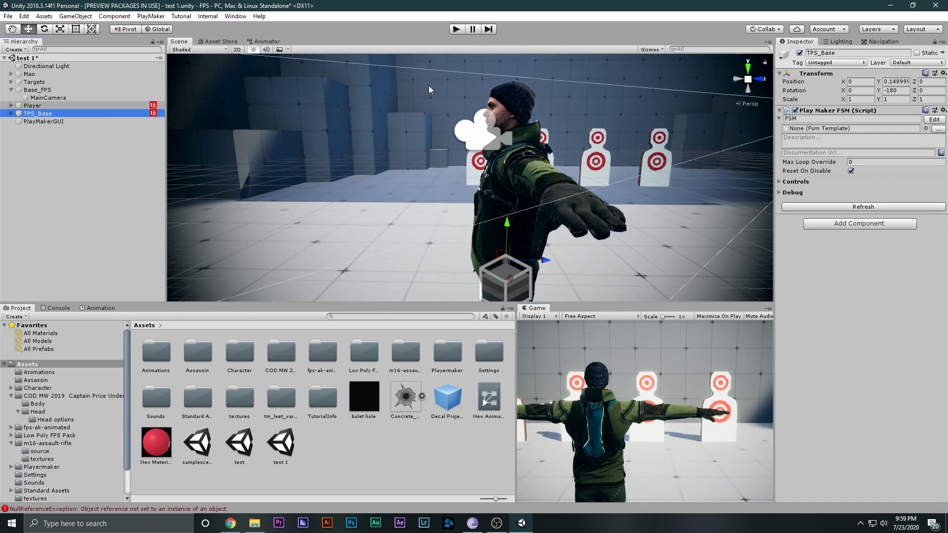
key(ctrl+p)
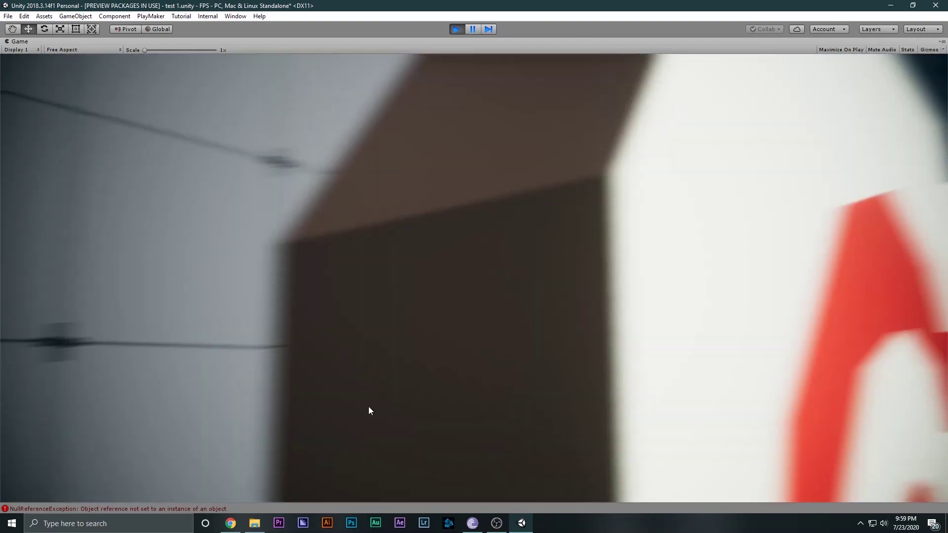
key(alt+Tab)
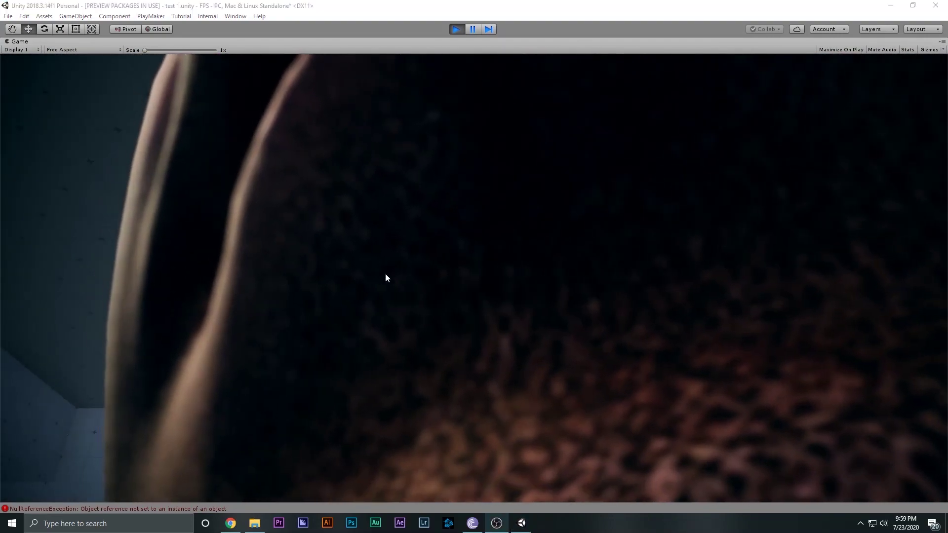
click(450, 21)
click(454, 30)
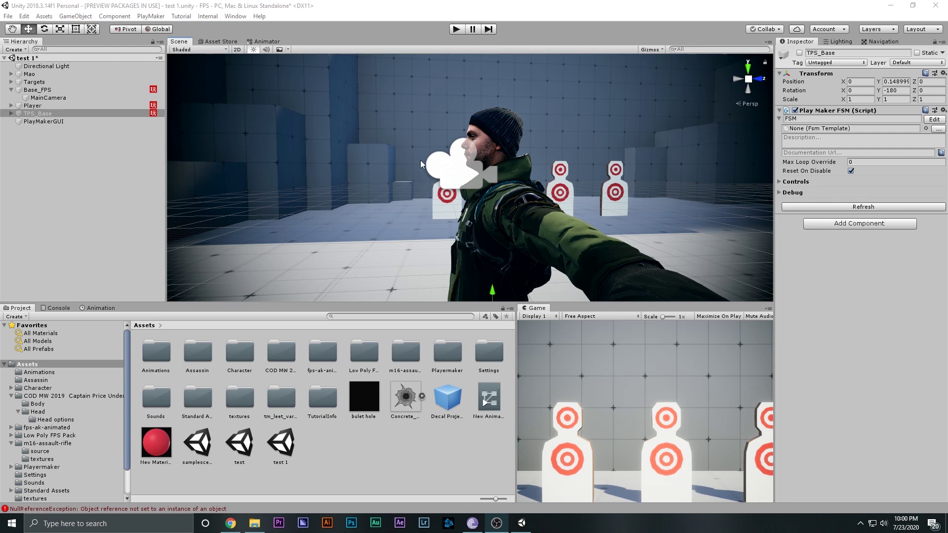
Step: Try rotating TPS_Base and the Player with the Rotate tool in the scene, undoing the rotations
click(34, 111)
key(f)
key(e)
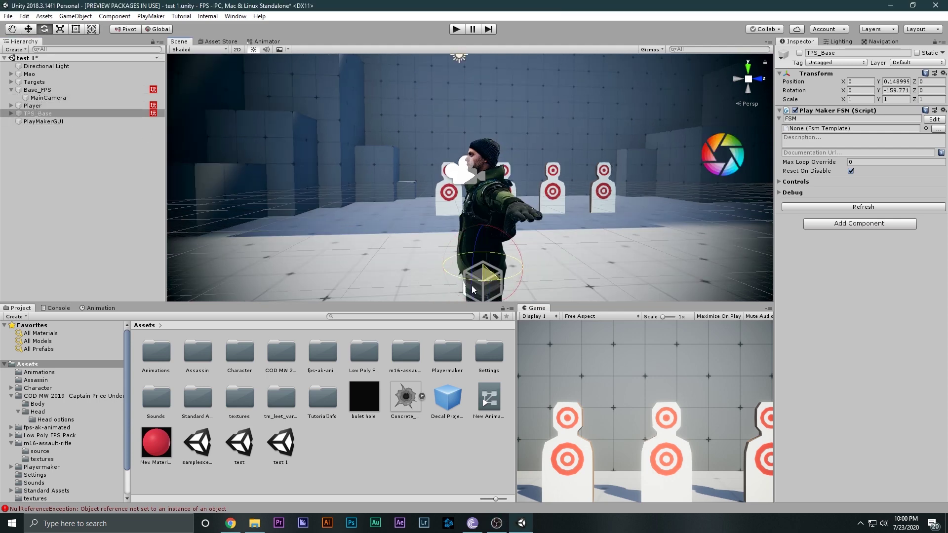
click(76, 105)
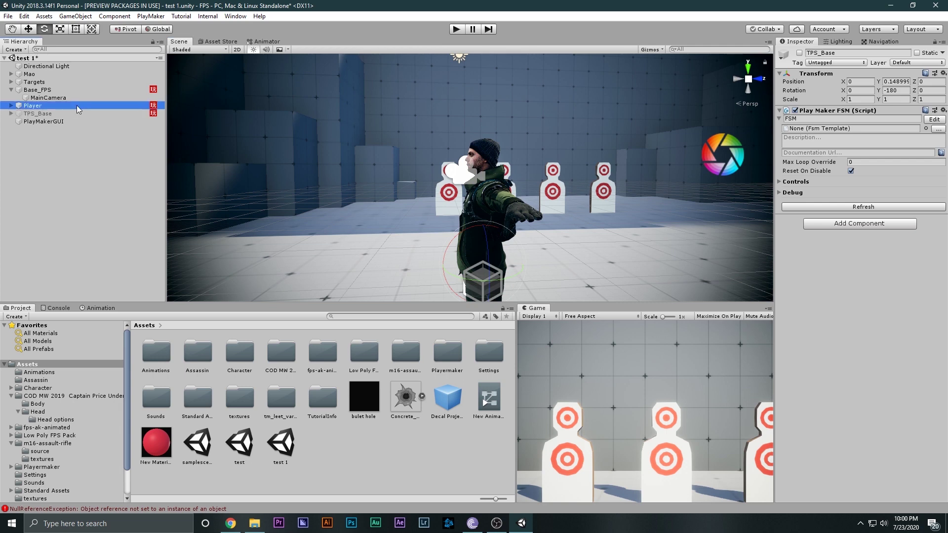
key(w)
key(f)
key(e)
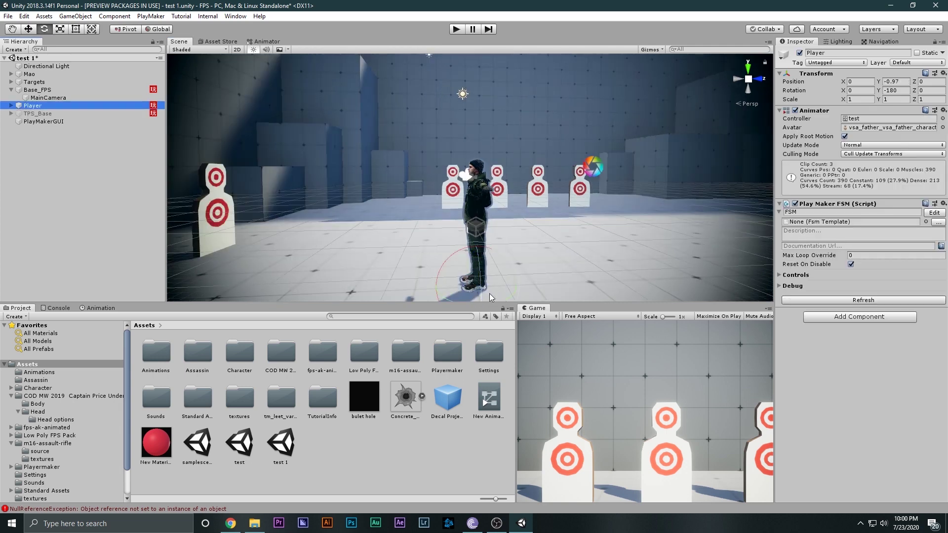
drag(508, 297, 531, 181)
key(ctrl+z)
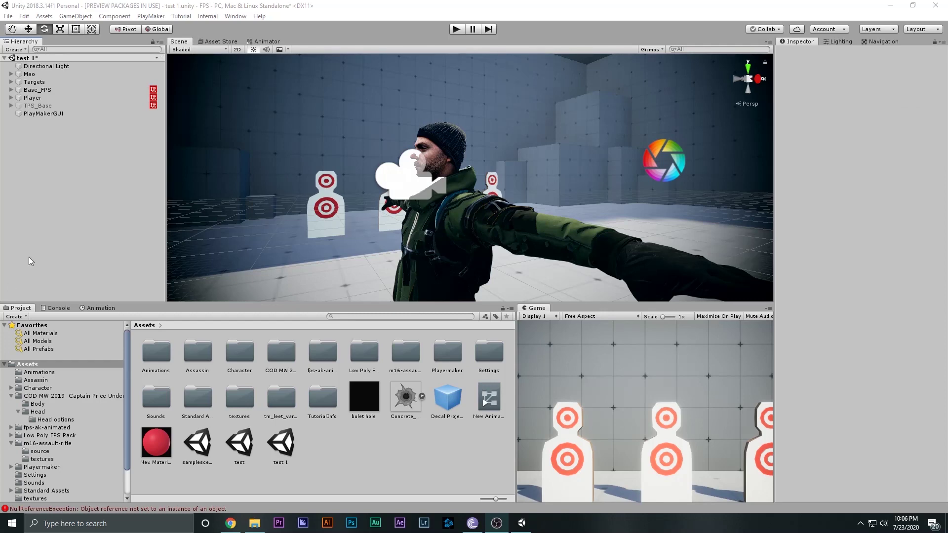
Step: Review the actions in State 1 and State 2 of the Player's TPS FSM
click(50, 99)
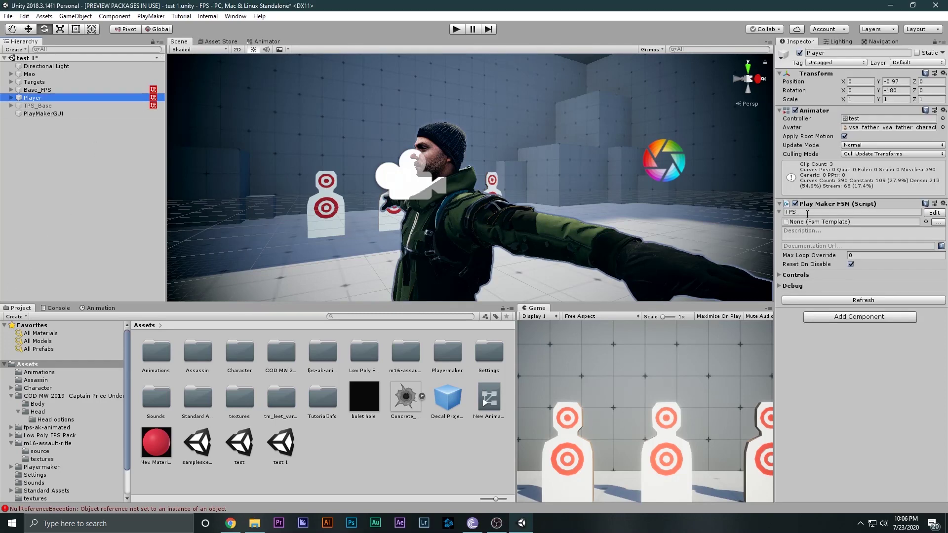
click(934, 215)
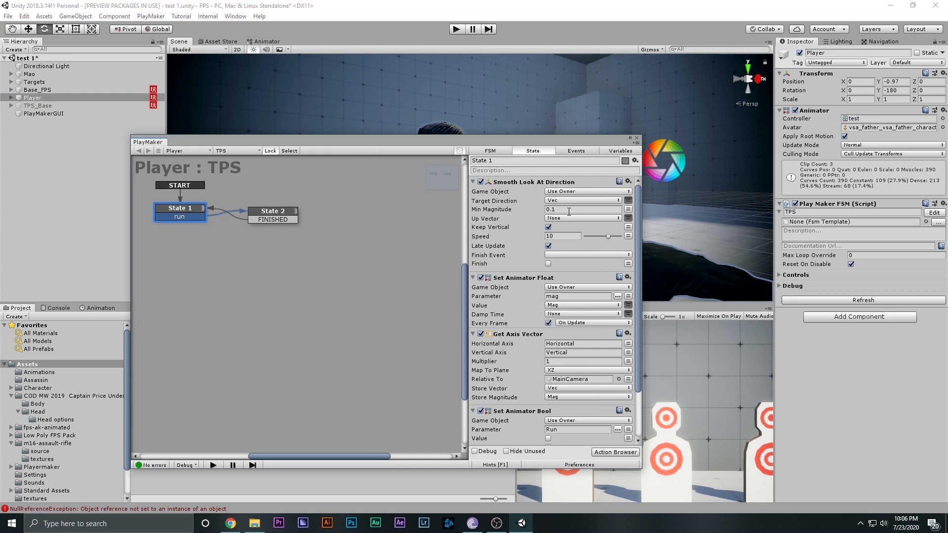
click(268, 218)
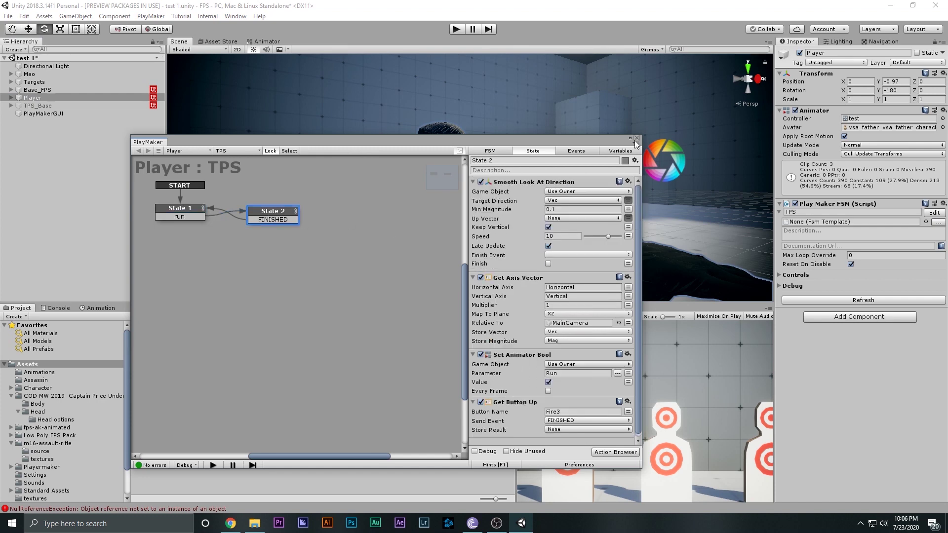
click(635, 139)
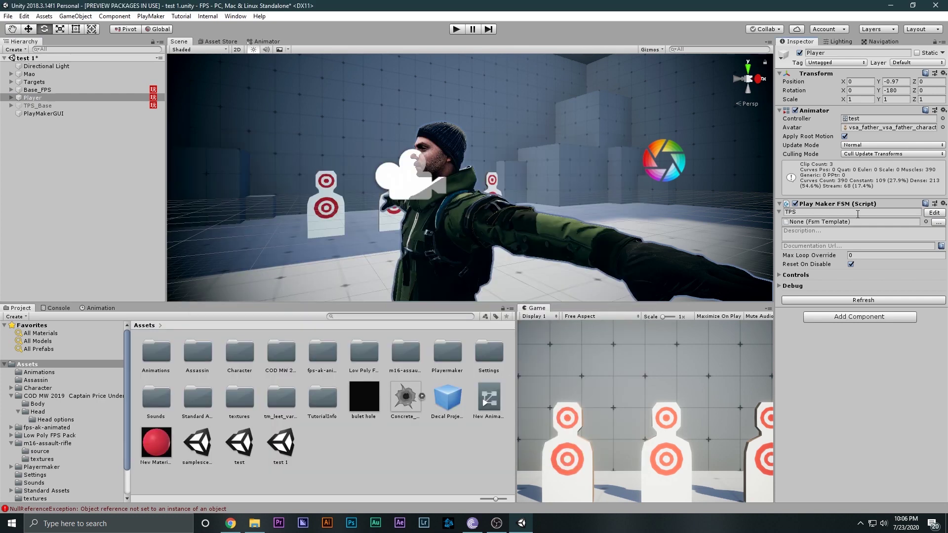
Step: Duplicate the Player's TPS PlayMaker FSM as a new component on the same object and rename the copy FPS
click(943, 207)
click(889, 282)
click(943, 203)
click(916, 294)
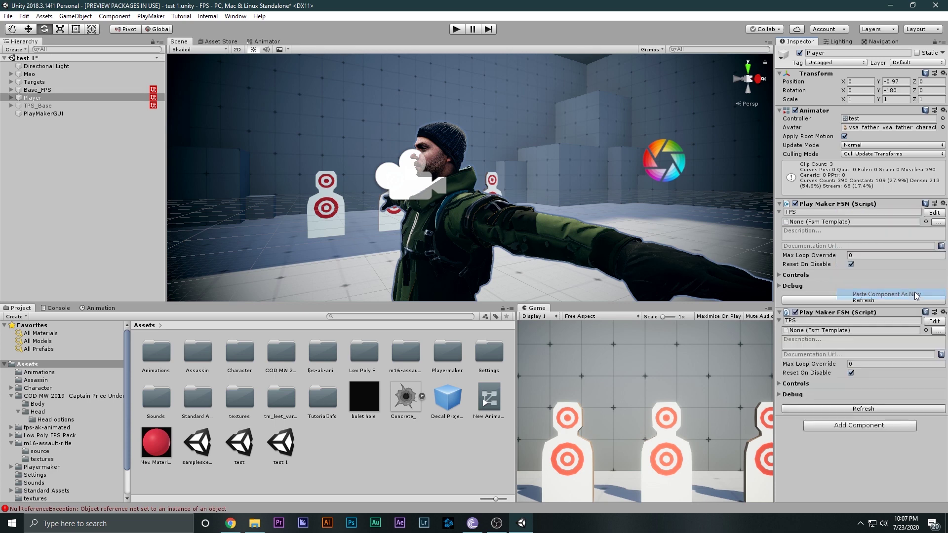
click(853, 320)
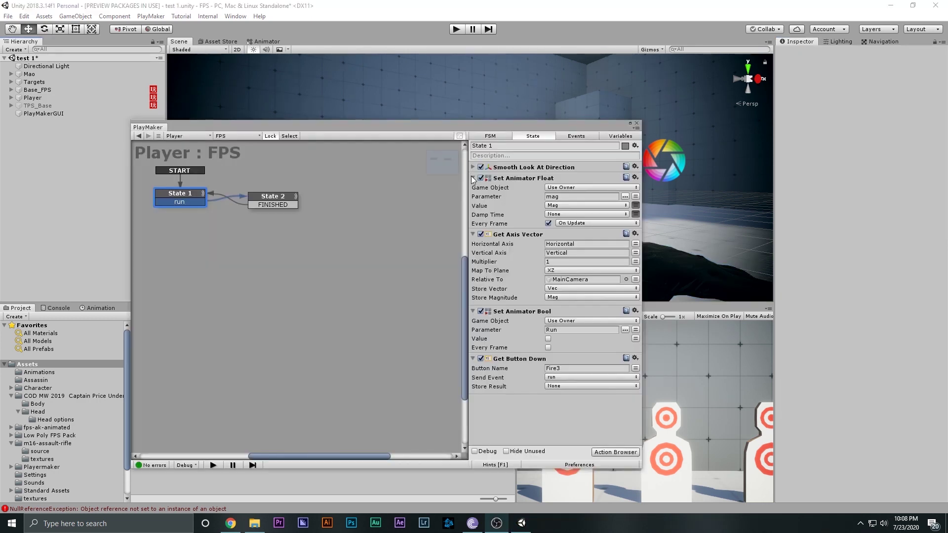
Step: Collapse the existing actions in State 1 of the Player's FPS FSM and add a Smooth Look At action
click(473, 178)
click(473, 188)
click(473, 200)
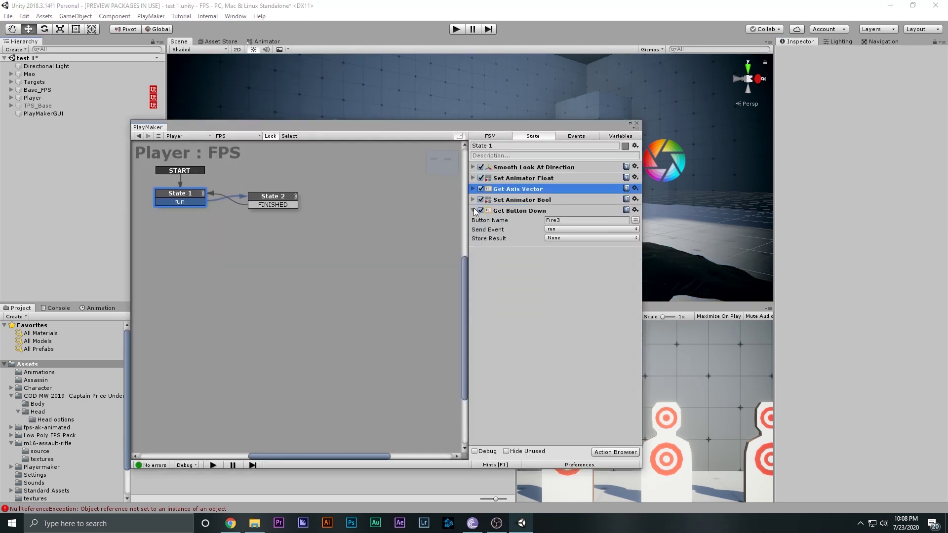
click(473, 210)
double_click(493, 243)
double_click(270, 38)
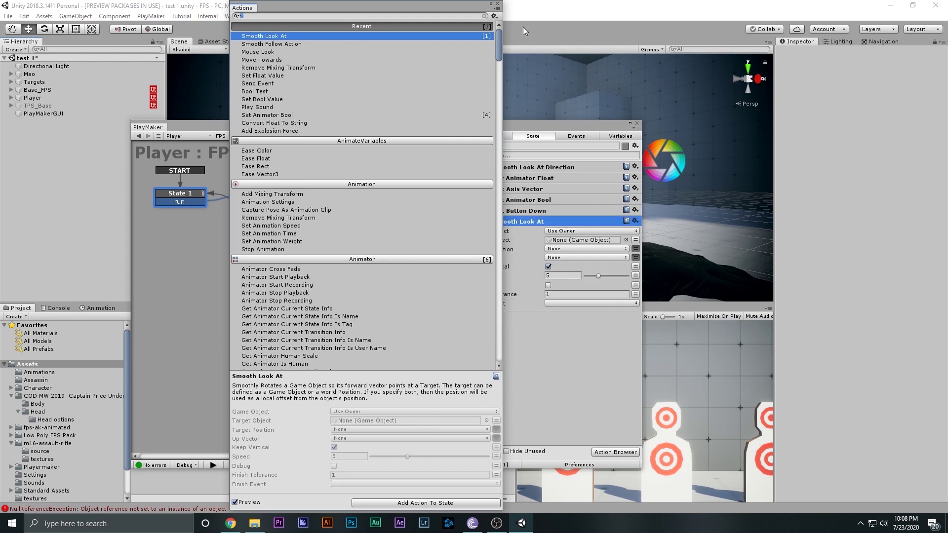
click(497, 5)
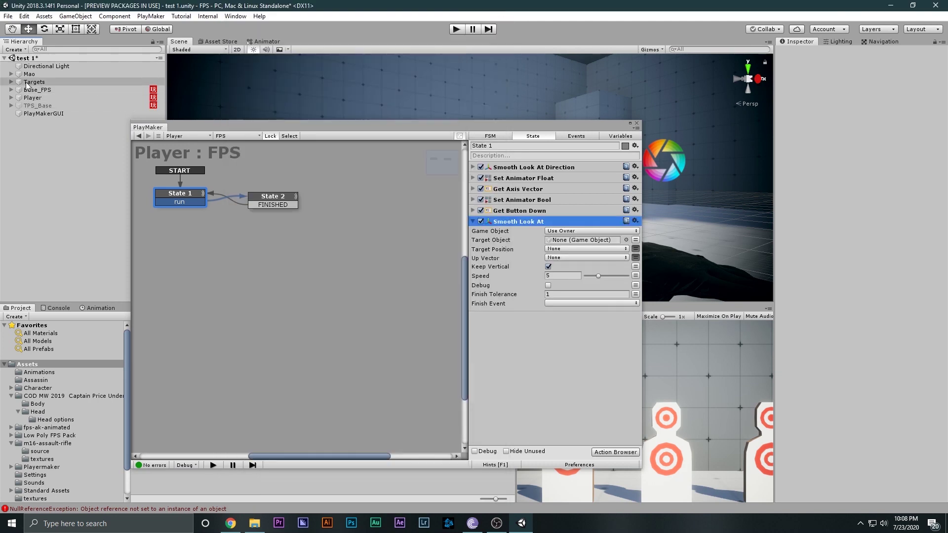
click(636, 123)
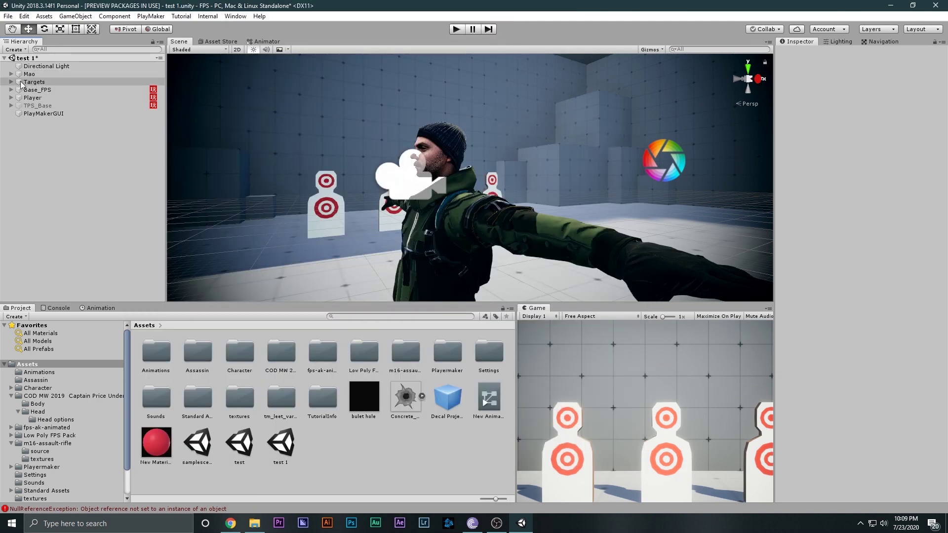
Step: Create an empty child object under the MainCamera of Base_FPS and move it forward to a Z position of about 0.6
click(11, 90)
click(41, 98)
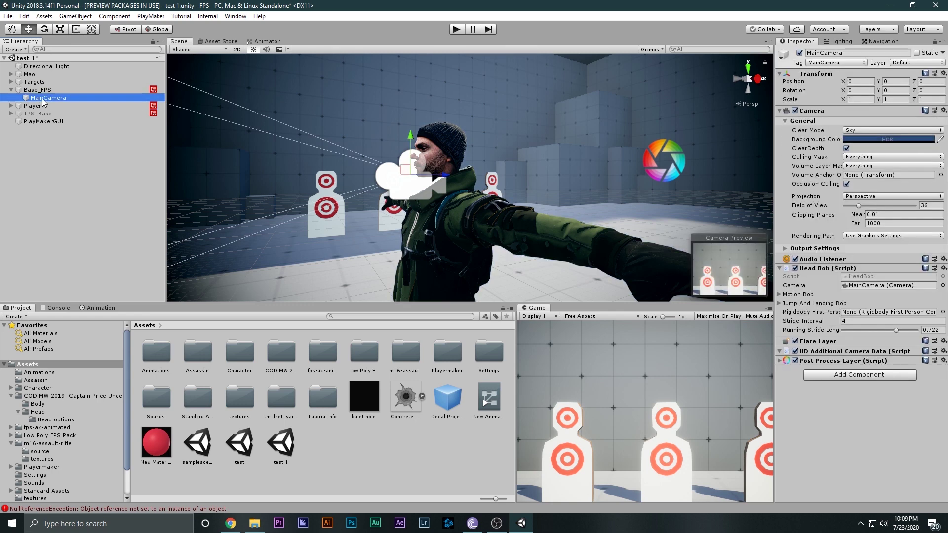
right_click(41, 98)
click(79, 170)
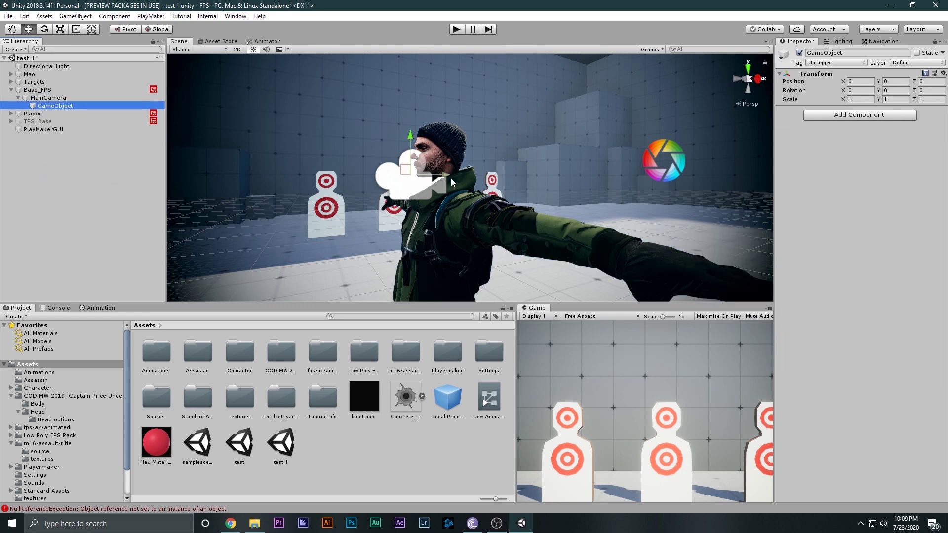
drag(449, 176, 336, 185)
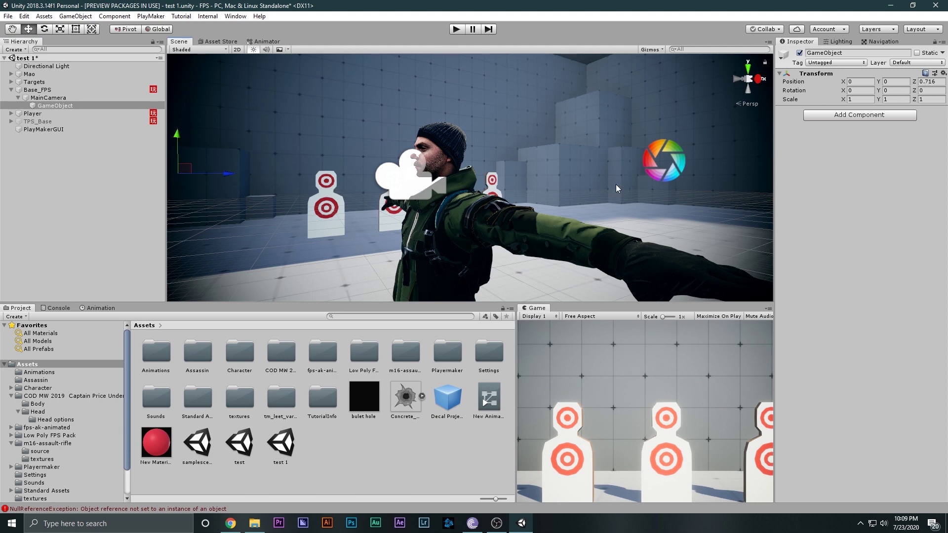
right_drag(615, 188, 581, 186)
drag(326, 174, 356, 176)
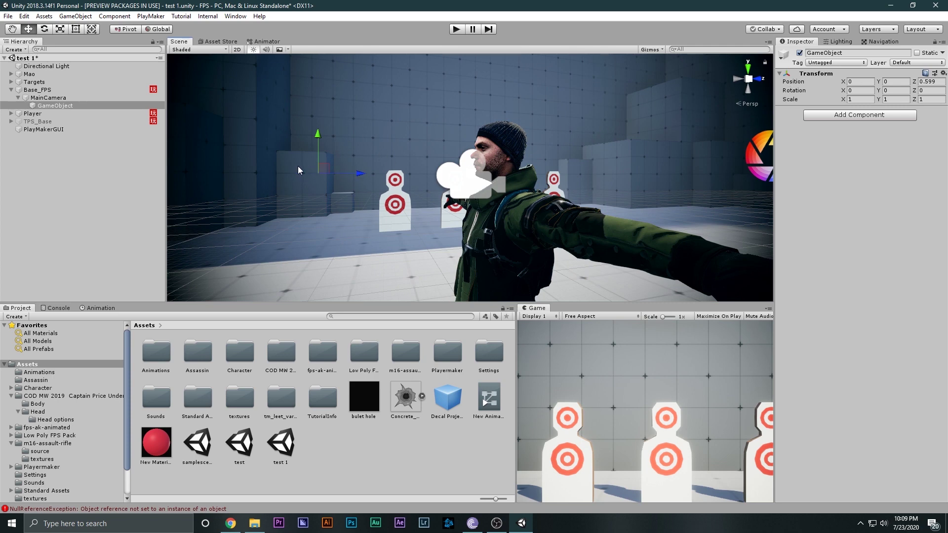
Step: In the Player's FPS FSM, assign the empty GameObject under MainCamera as the Smooth Look At target object
click(99, 112)
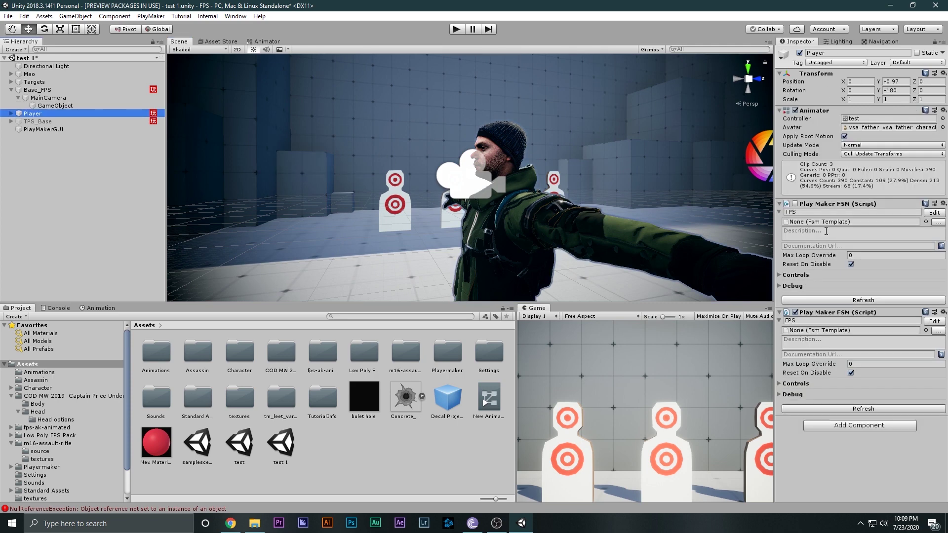
click(935, 321)
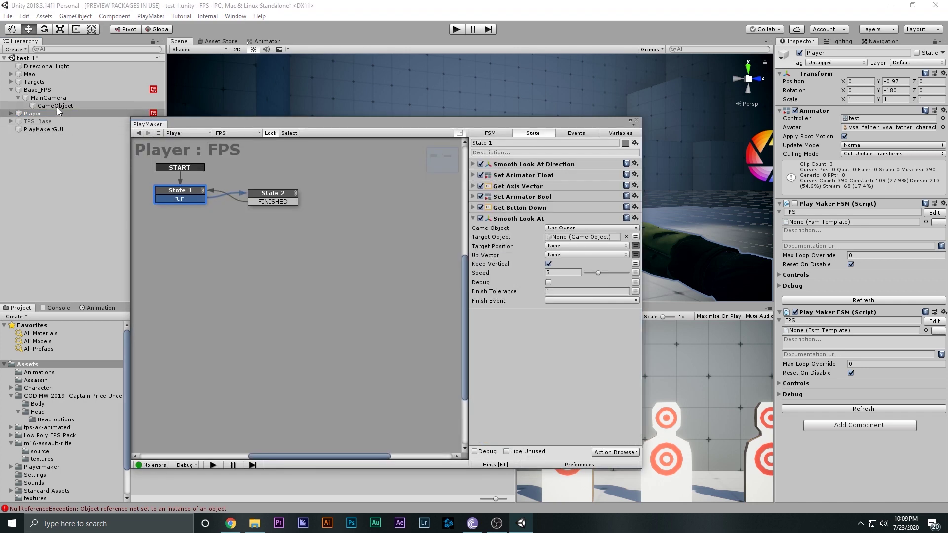
drag(530, 232, 562, 238)
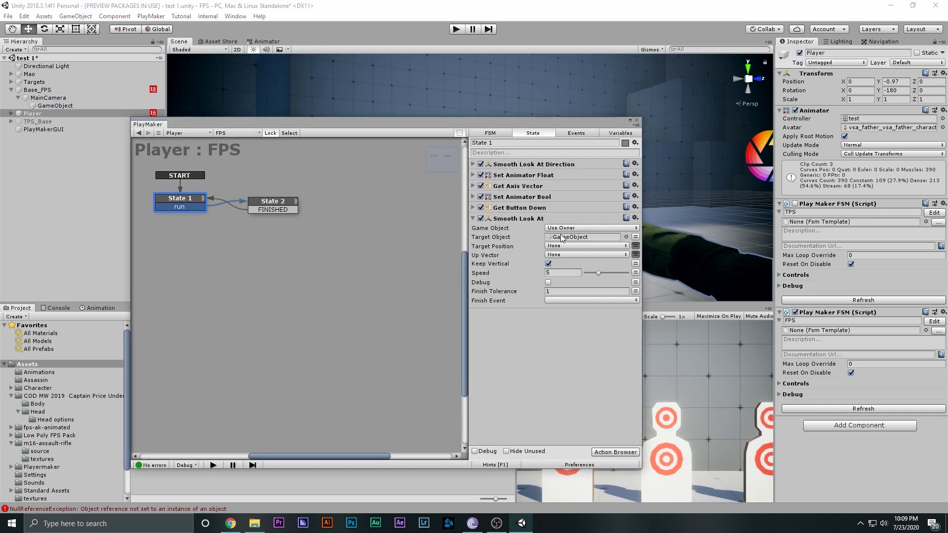
Step: Set the Smooth Look At action's finish tolerance to 0 and speed to 15, and select the action
click(557, 291)
text(0)
drag(599, 272, 641, 277)
click(591, 335)
click(522, 220)
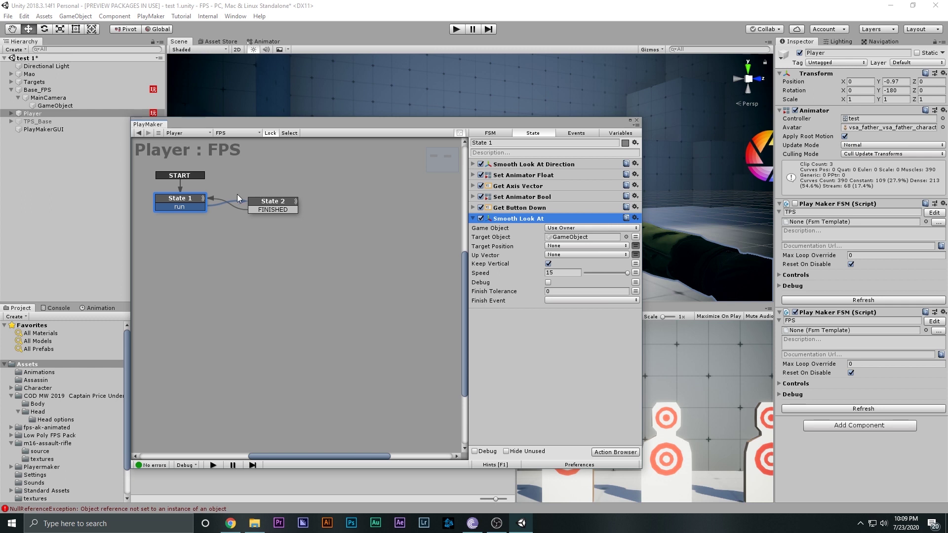
Step: Collapse the existing actions in State 2 of the Player's FPS FSM and add the copied Smooth Look At action
click(271, 202)
click(473, 164)
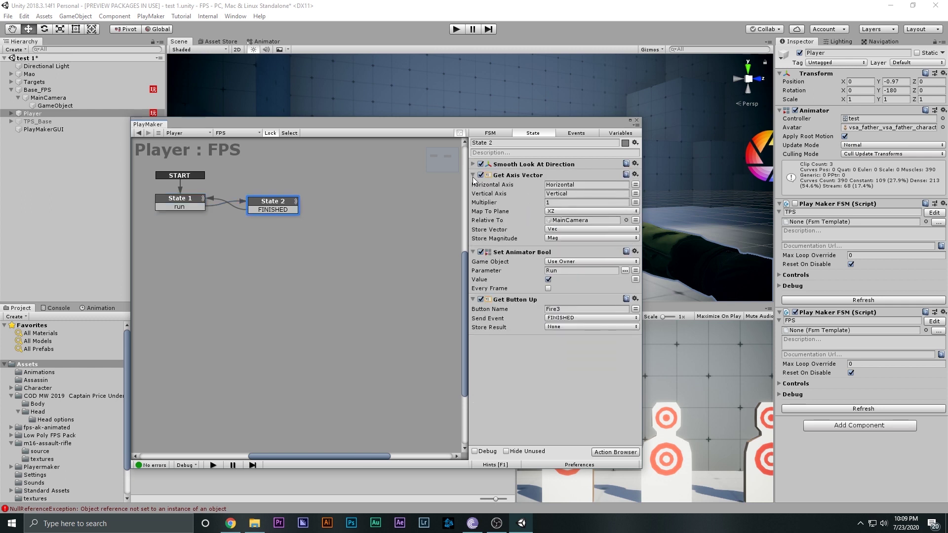
click(472, 175)
click(473, 185)
click(472, 197)
click(490, 220)
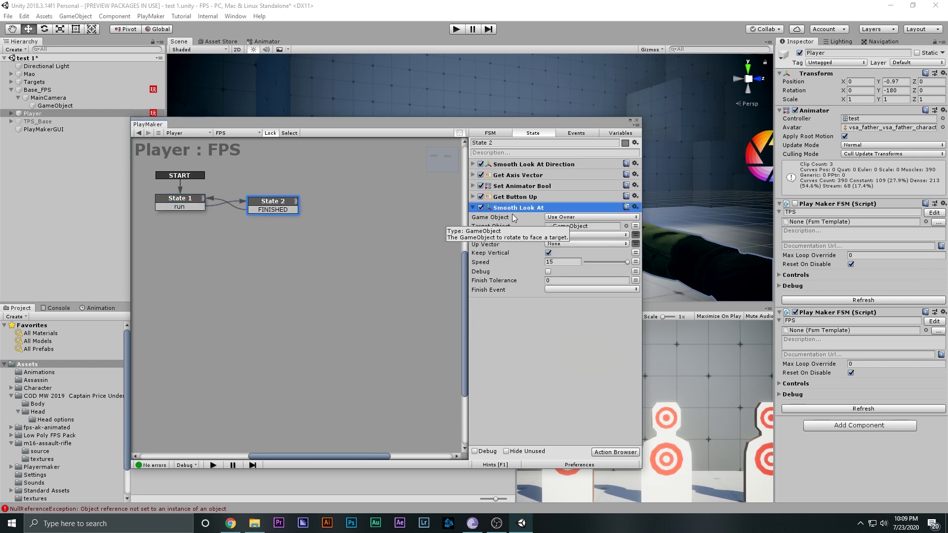
Step: Play-test the scene by walking the player around while turning the first-person camera, and end the test
click(450, 31)
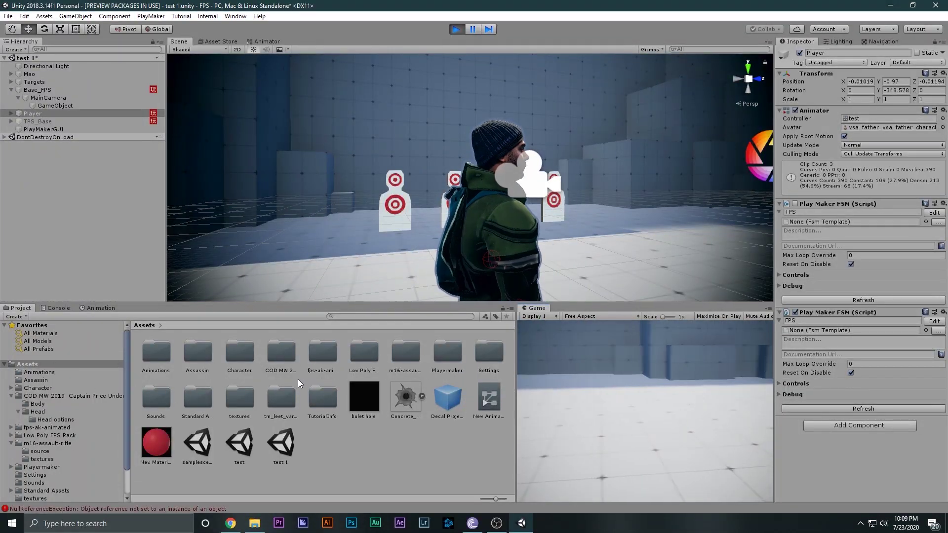
key(d)
key(w)
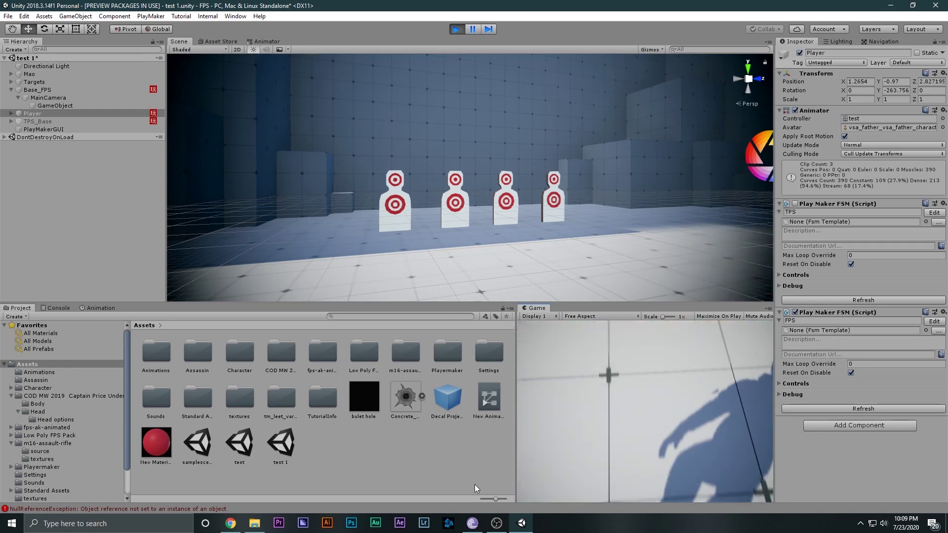
key(w)
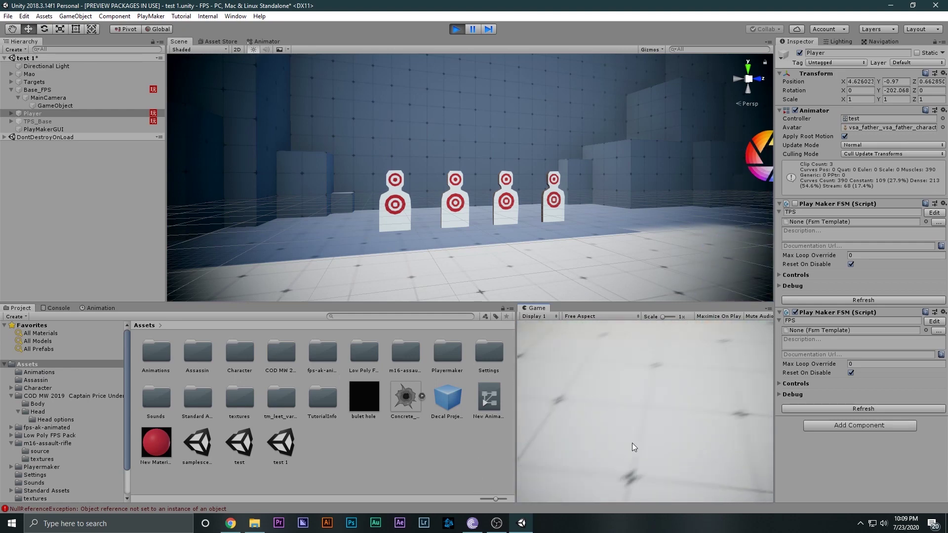
key(w)
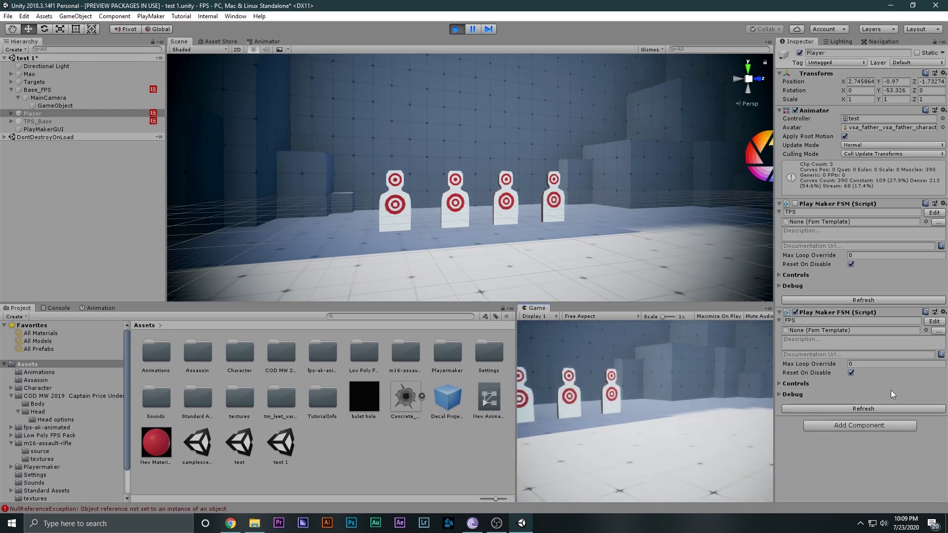
key(w)
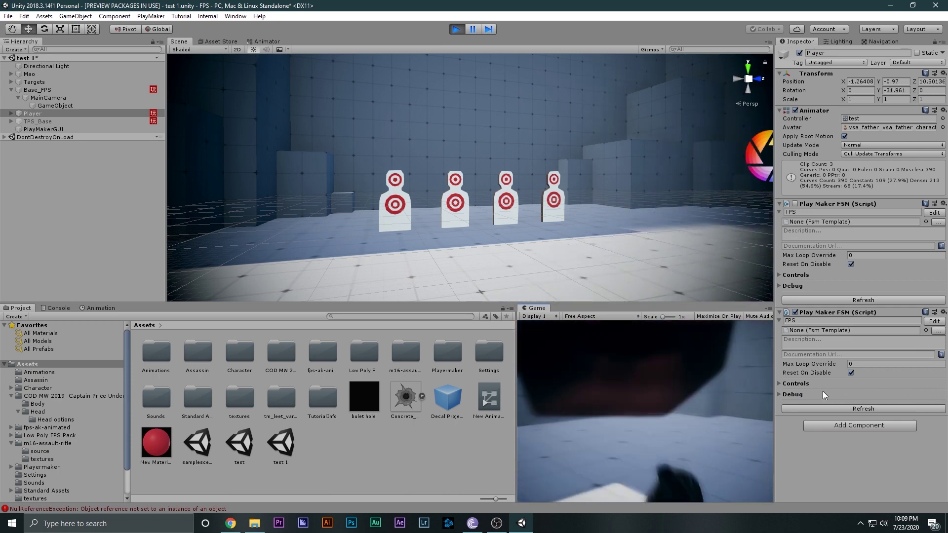
key(w)
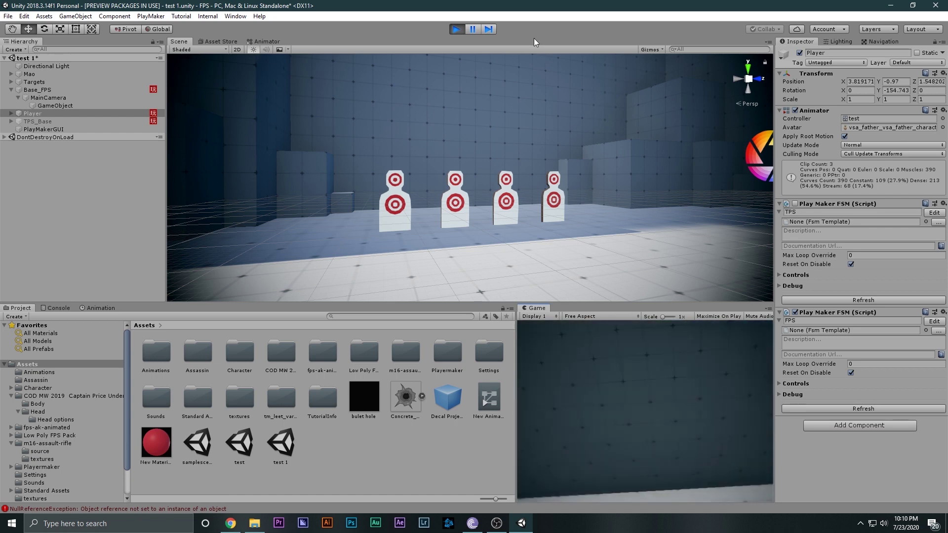
click(458, 29)
Step: Try a near clipping plane of 1 on the MainCamera of Base_FPS
click(92, 99)
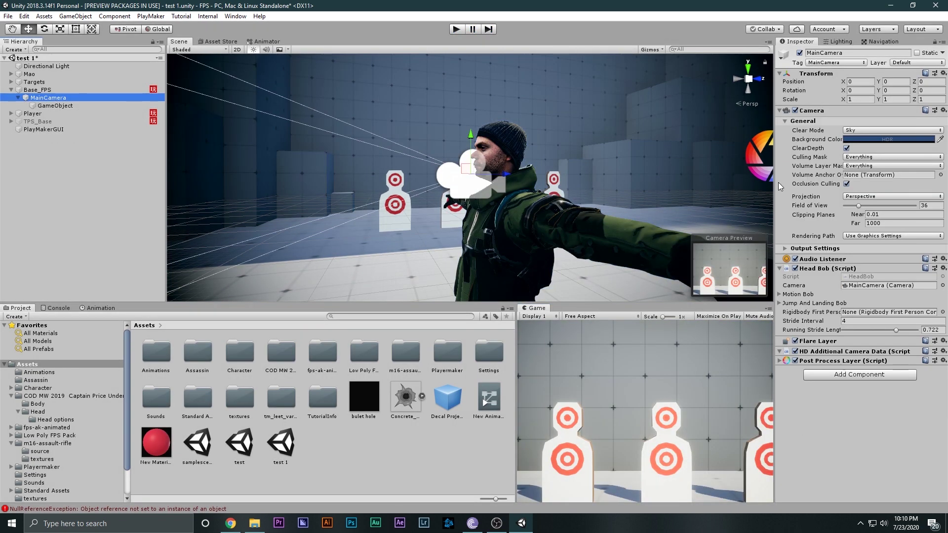
click(886, 216)
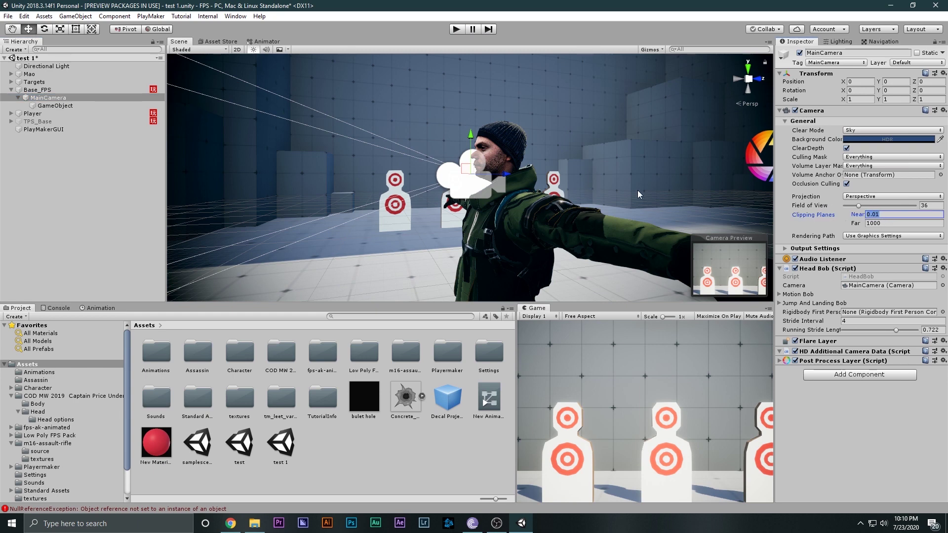
text(1)
key(Return)
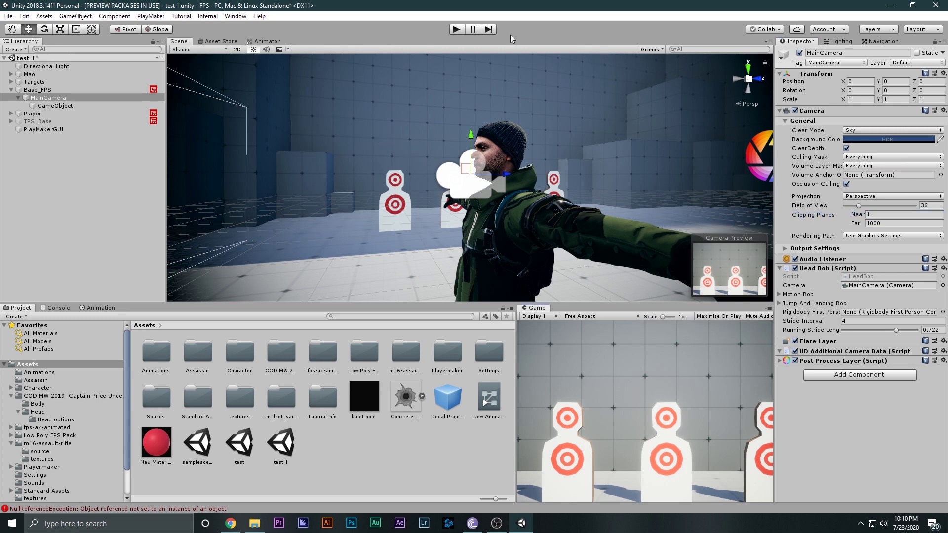
Step: Run the game and walk the player around to check body clipping in the first-person view
click(455, 29)
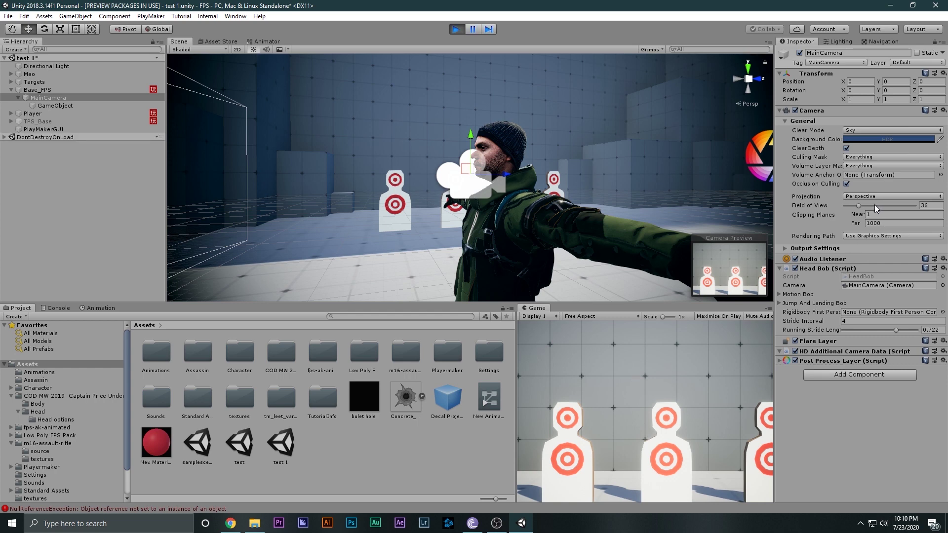
click(696, 368)
key(w)
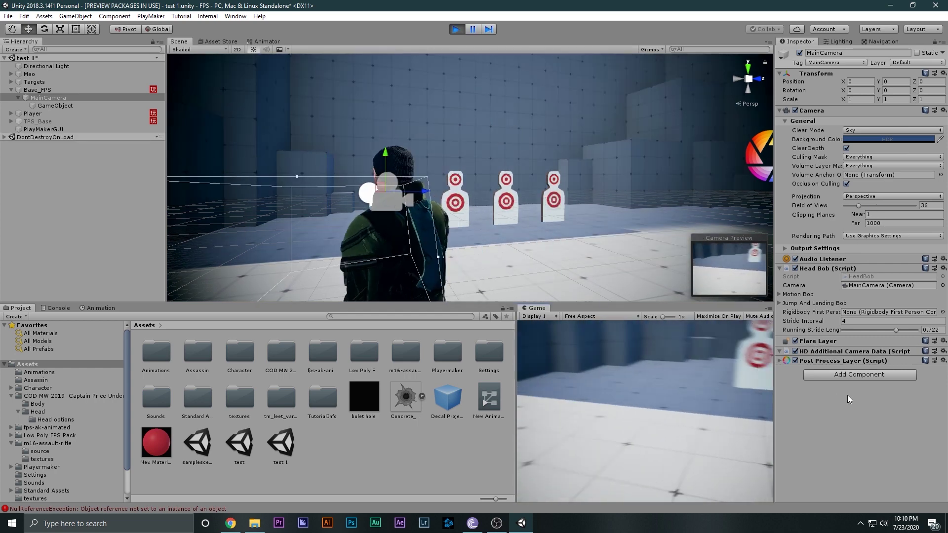
key(w)
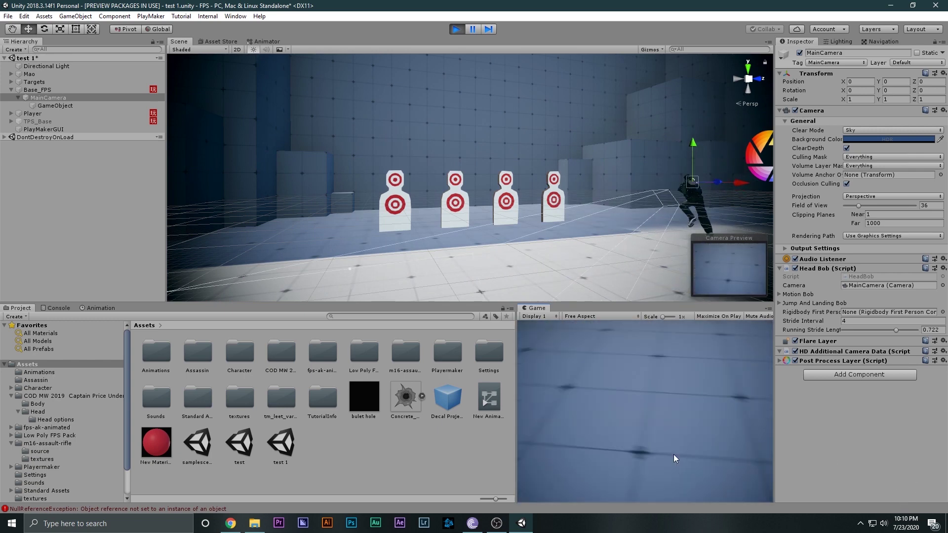
key(w)
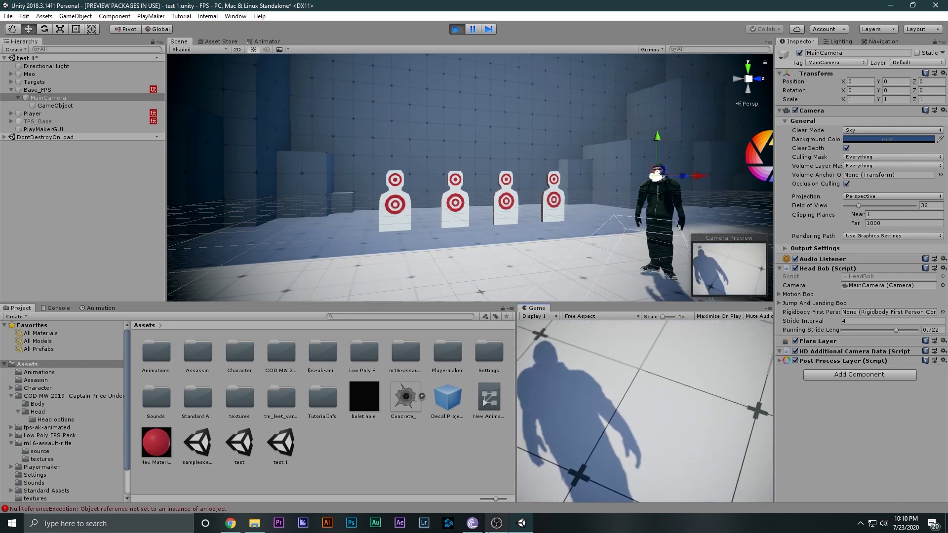
key(w)
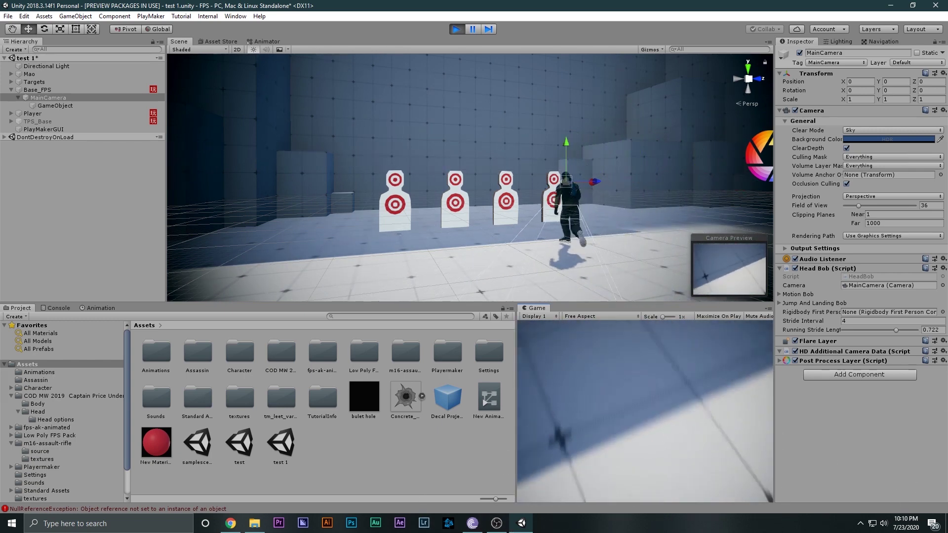
key(w)
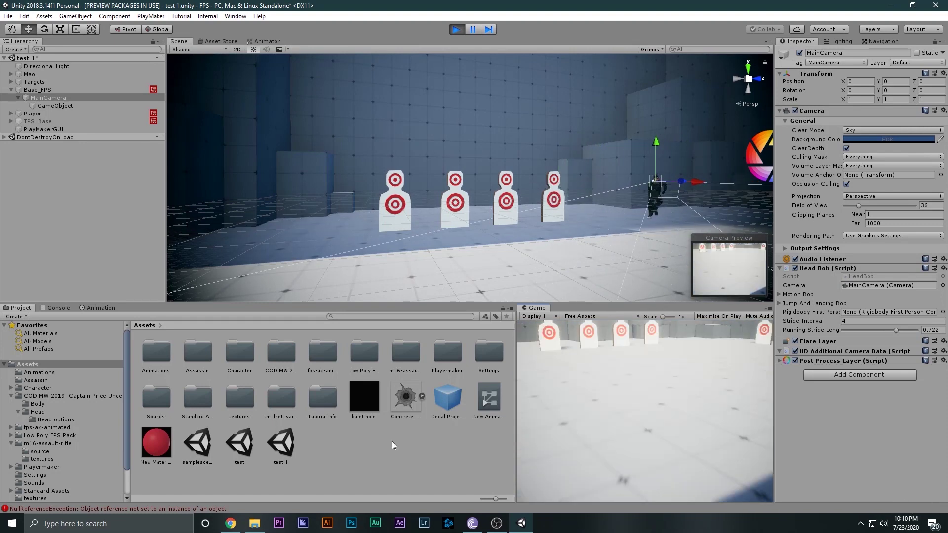
key(w)
Step: Set the MainCamera's near clipping plane to 0.01 during play, walk the player around, and stop the game
click(874, 214)
key(BackSpace)
click(698, 344)
key(w)
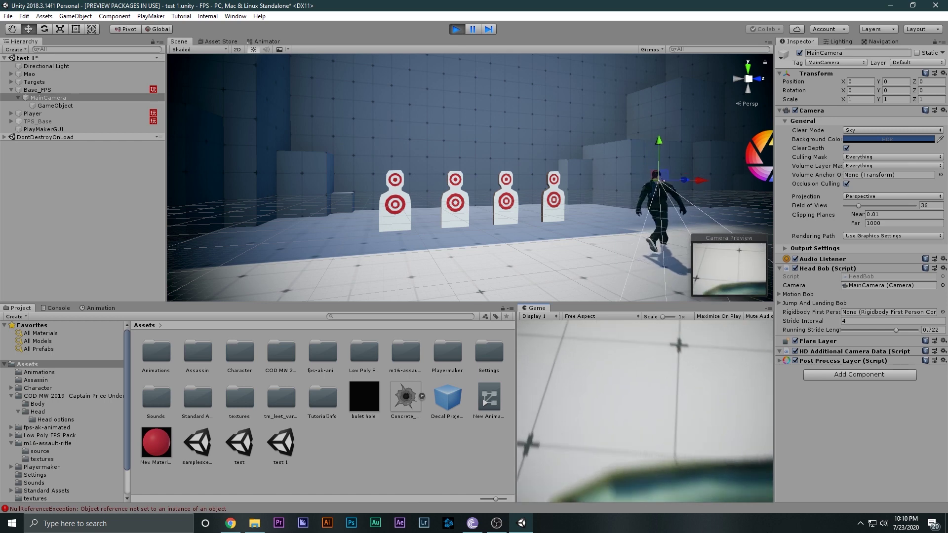
key(w)
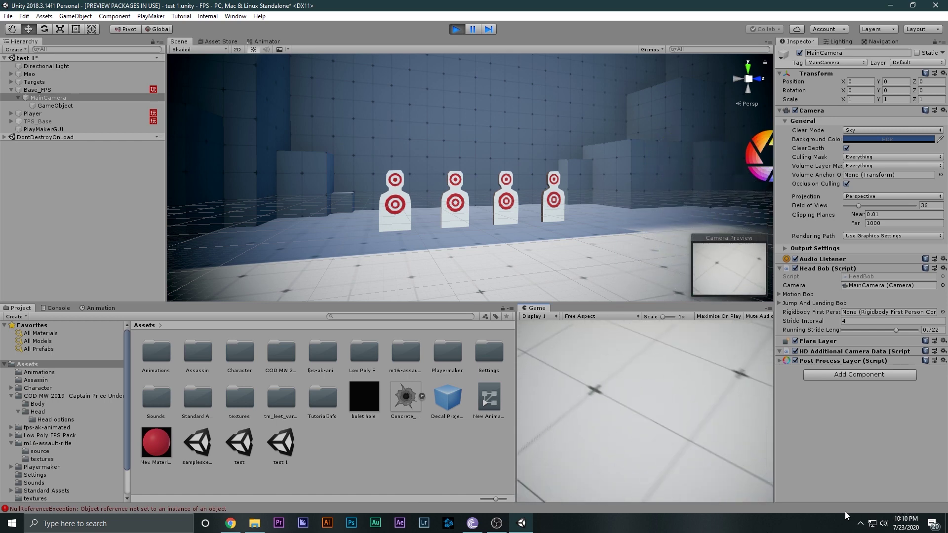
key(w)
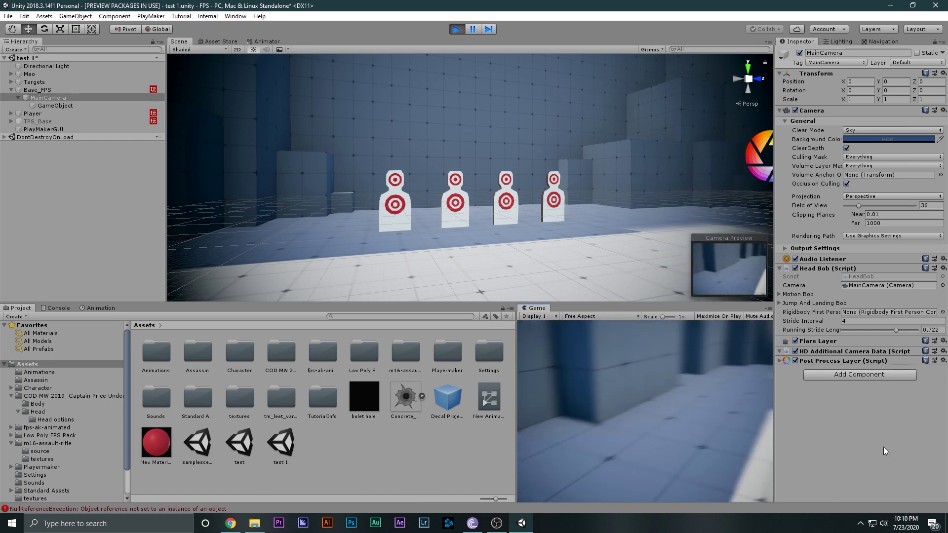
key(w)
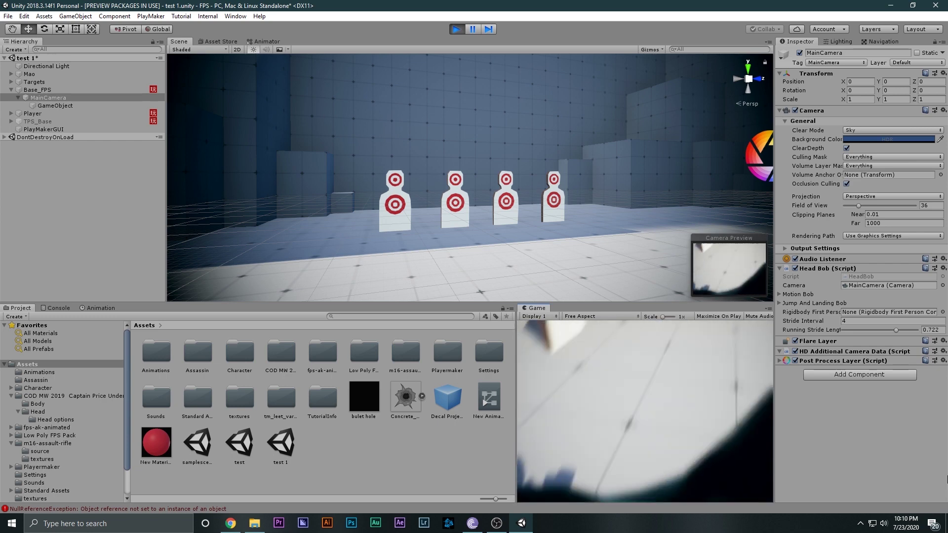
key(ctrl+p)
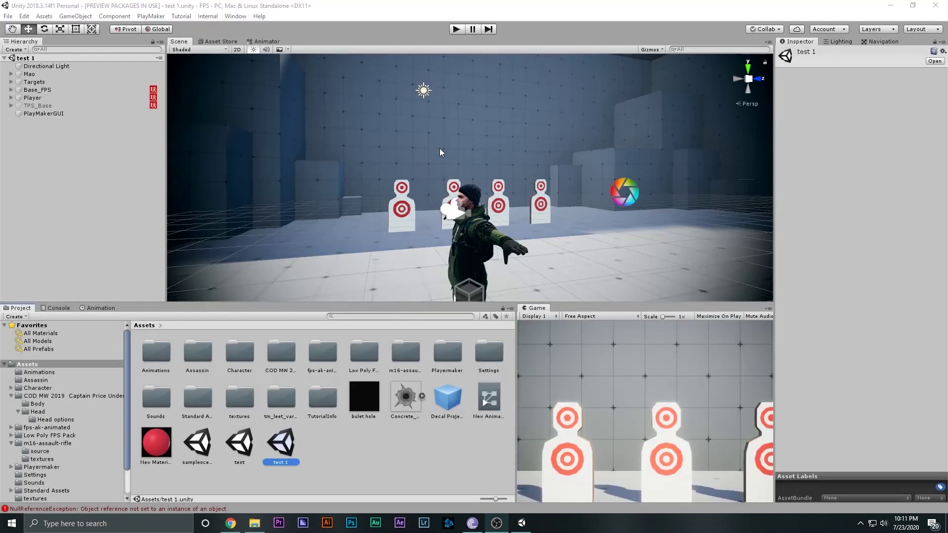
Step: Select the sm_2 hat mesh on the Player's head in the scene and deactivate it
key(s)
right_drag(447, 173, 489, 164)
key(w)
mouse_move(507, 154)
middle_down()
mouse_move(410, 233)
mouse_move(498, 159)
middle_up()
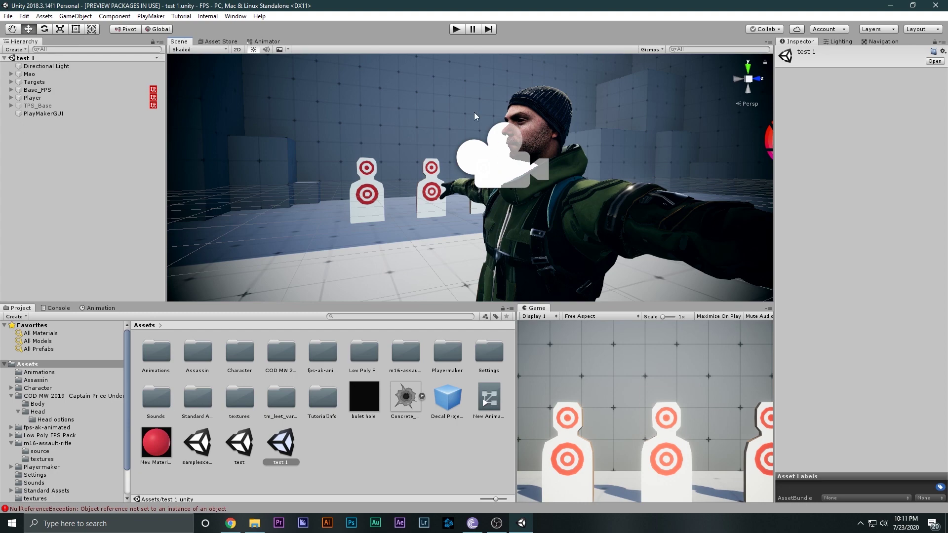
right_drag(514, 95, 865, 21)
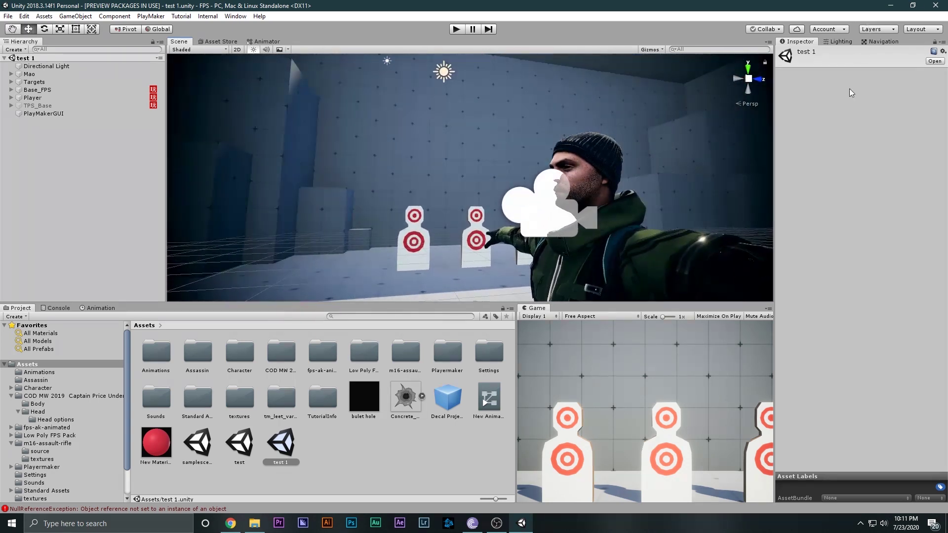
right_drag(599, 195, 428, 226)
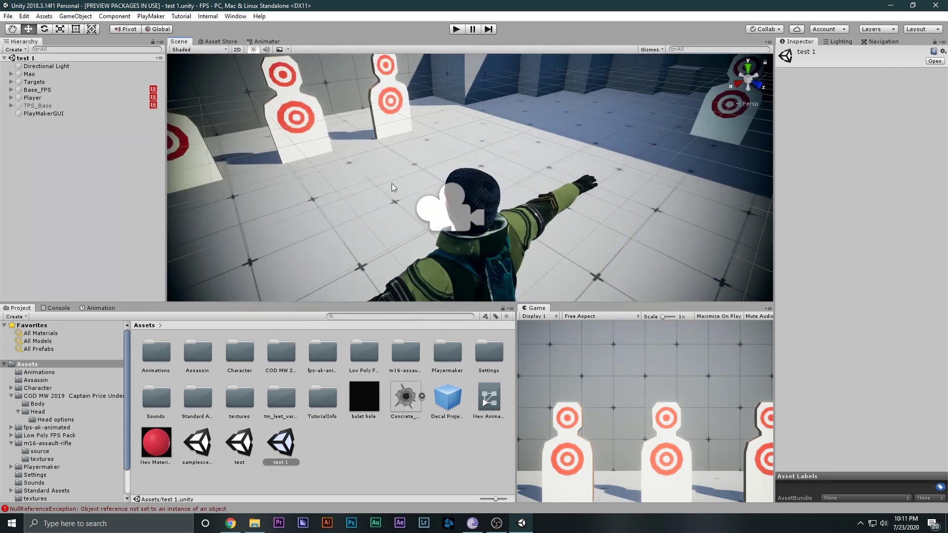
click(490, 196)
right_drag(491, 196, 752, 98)
click(799, 53)
right_drag(655, 138, 679, 129)
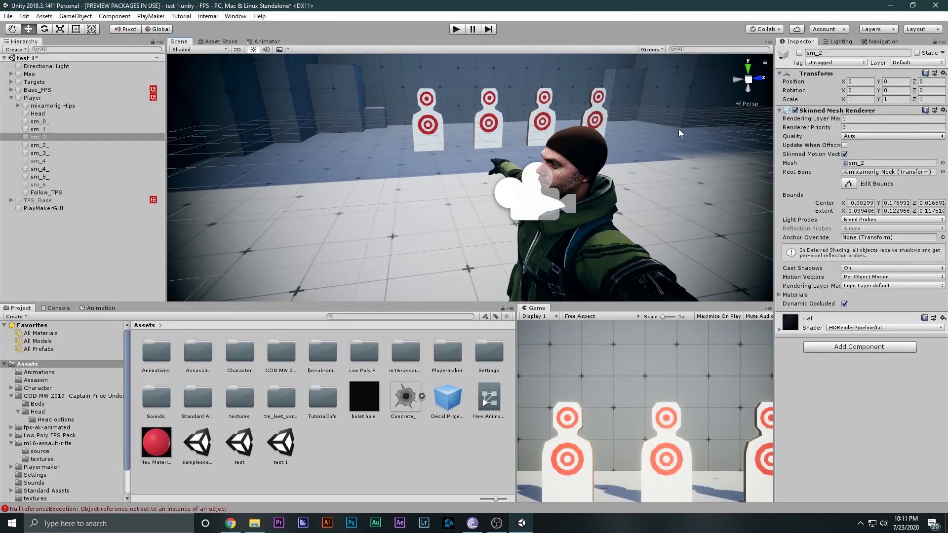
Step: Select the Player's Head mesh and briefly deactivate and reactivate it to check its effect on the character's shadow
click(585, 158)
alt+drag(625, 176, 924, 172)
right_drag(925, 171, 946, 214)
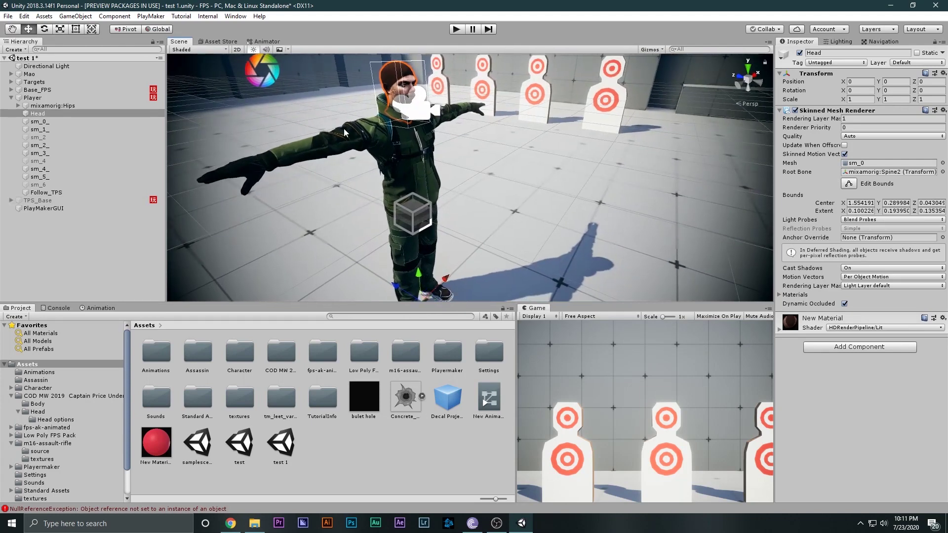
click(799, 52)
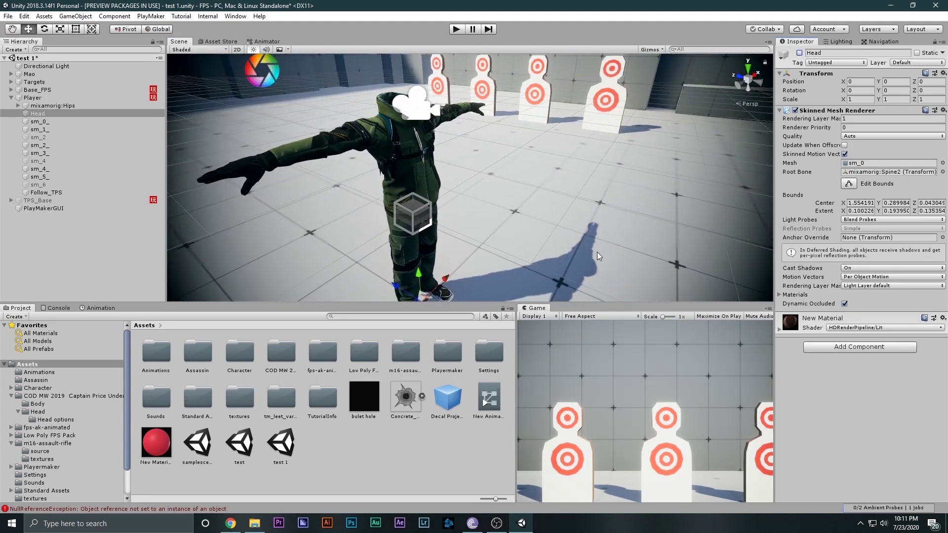
click(800, 52)
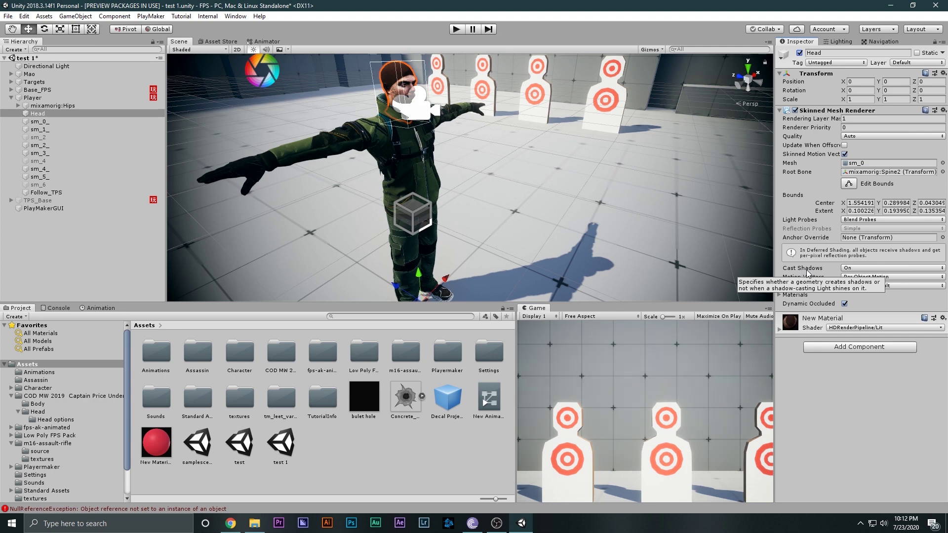
Step: Try Shadows Only and Off as the Cast Shadows mode of the Head mesh to compare the results
click(856, 268)
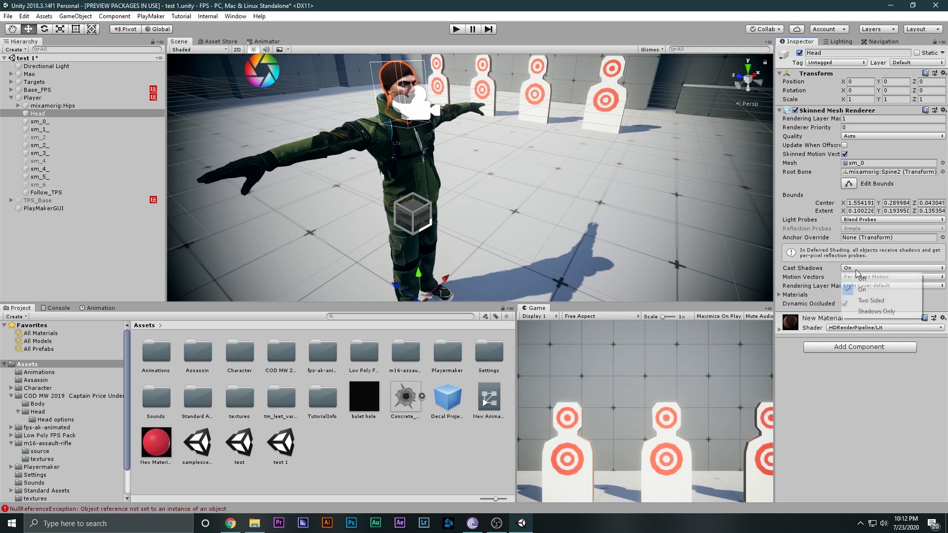
click(877, 312)
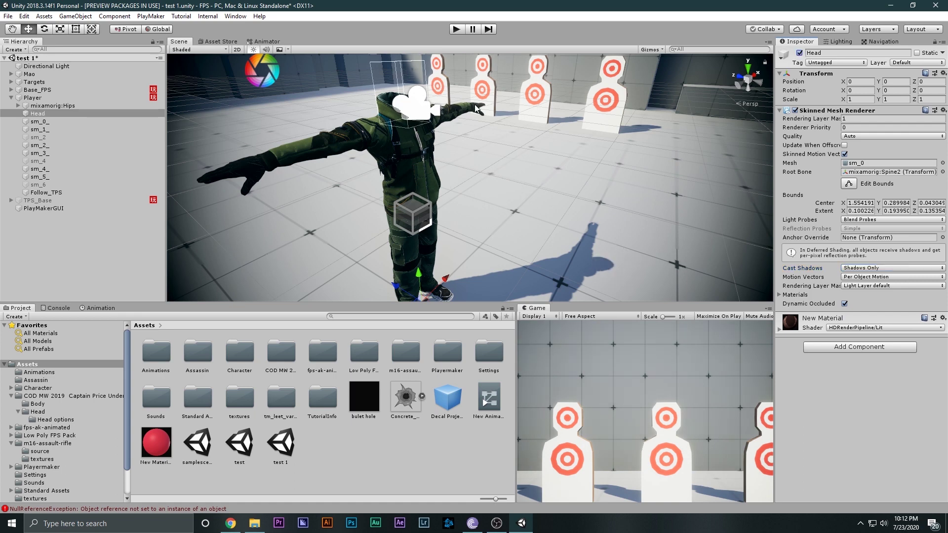
click(865, 274)
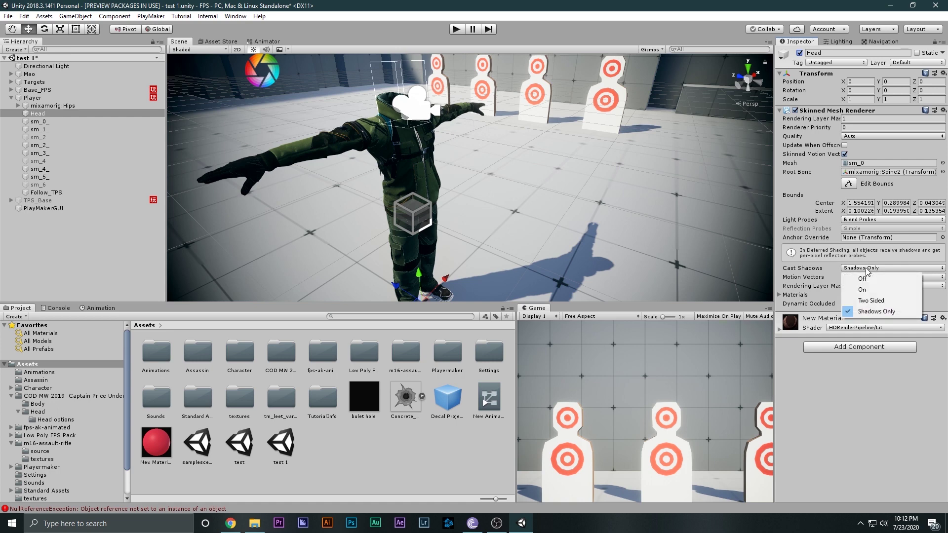
click(869, 282)
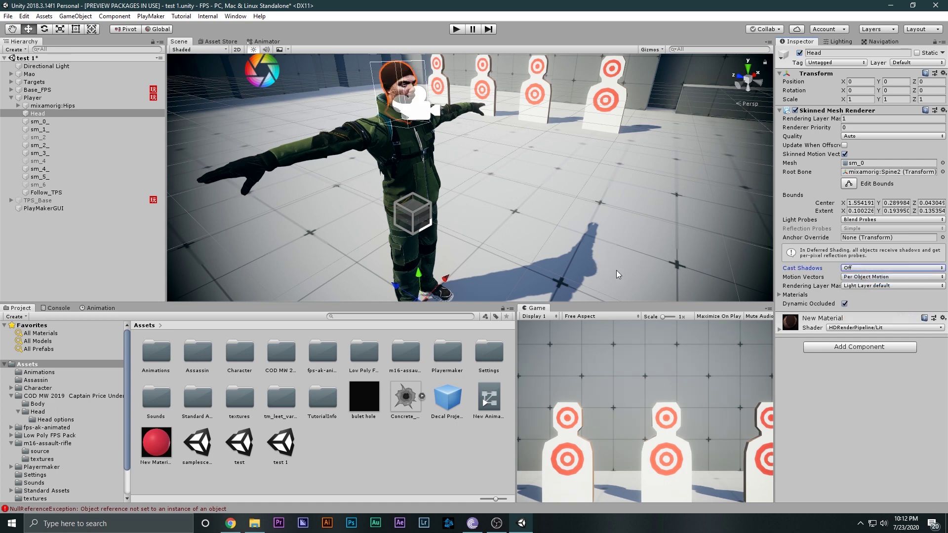
Step: Set Cast Shadows to Shadows Only on the Head's Skinned Mesh Renderer
click(874, 273)
click(871, 304)
click(861, 269)
click(871, 315)
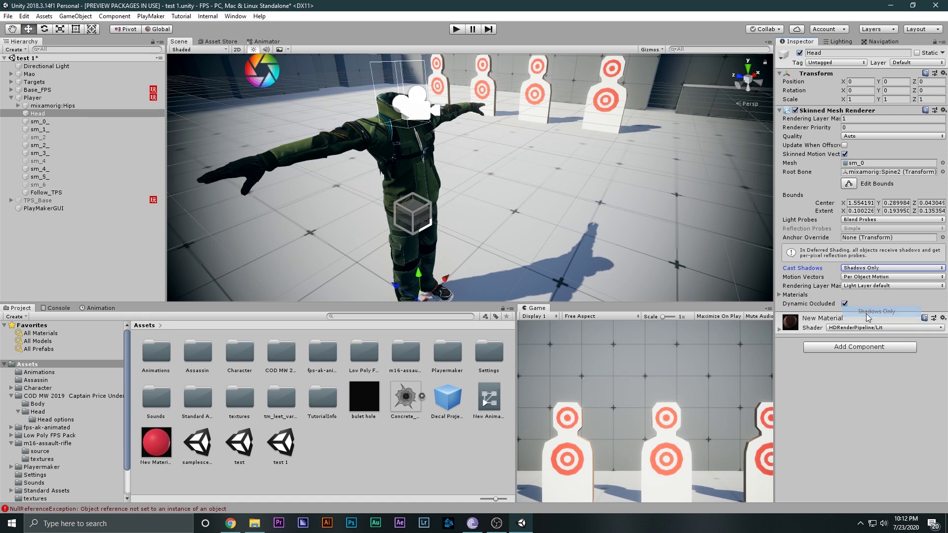
click(861, 268)
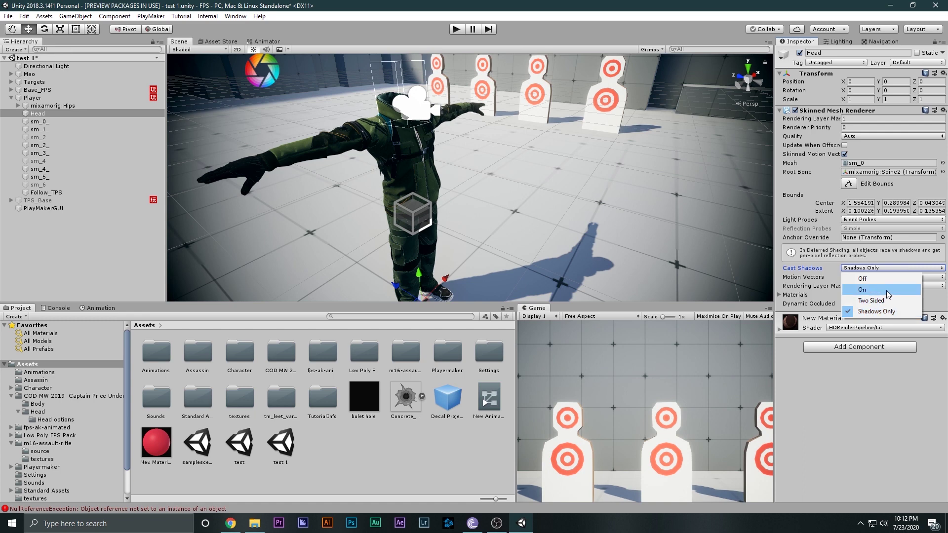
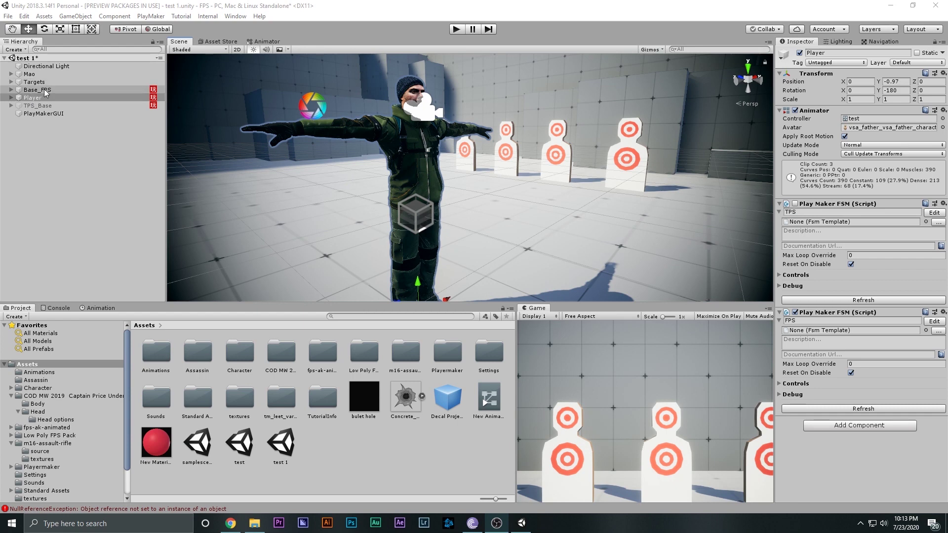
Step: Create an empty GameObject at the root of the scene and reset its transform
right_click(46, 132)
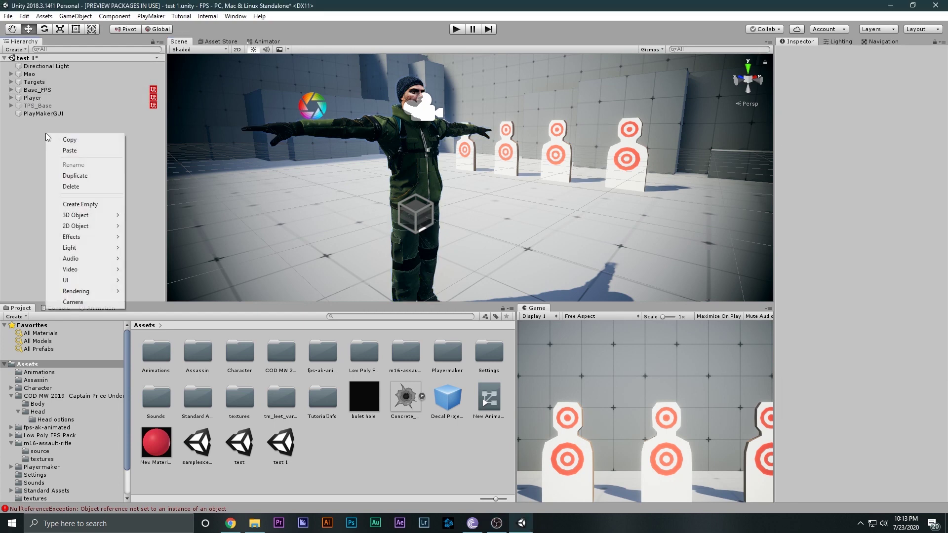
click(99, 206)
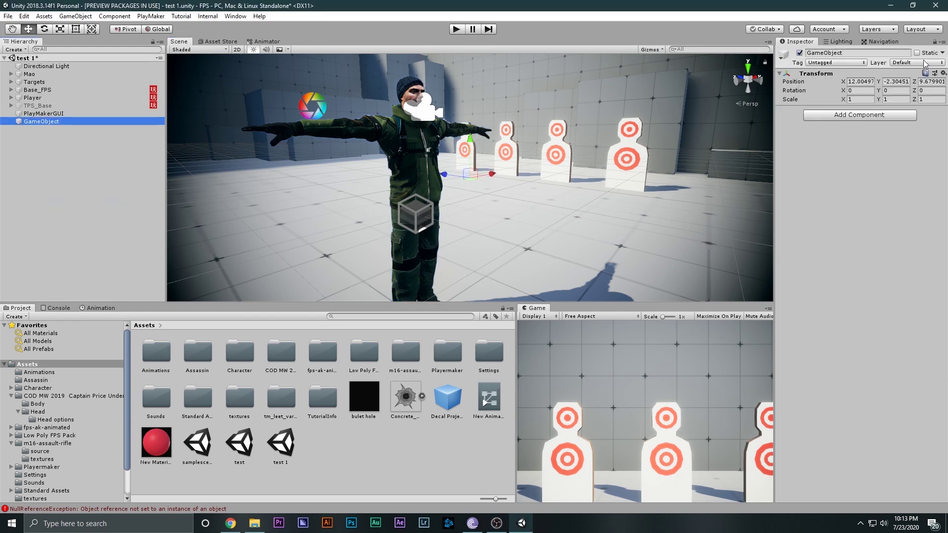
click(943, 73)
click(858, 83)
Step: Rename the new empty object as camera manager
click(863, 53)
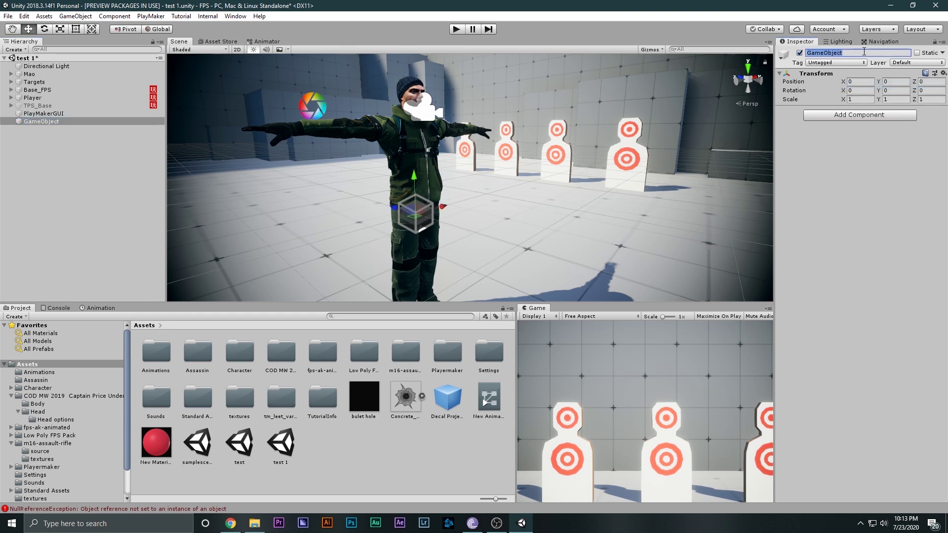
text(ca)
text(nera)
key(BackSpace)
key(BackSpace)
text(ra manager)
key(Return)
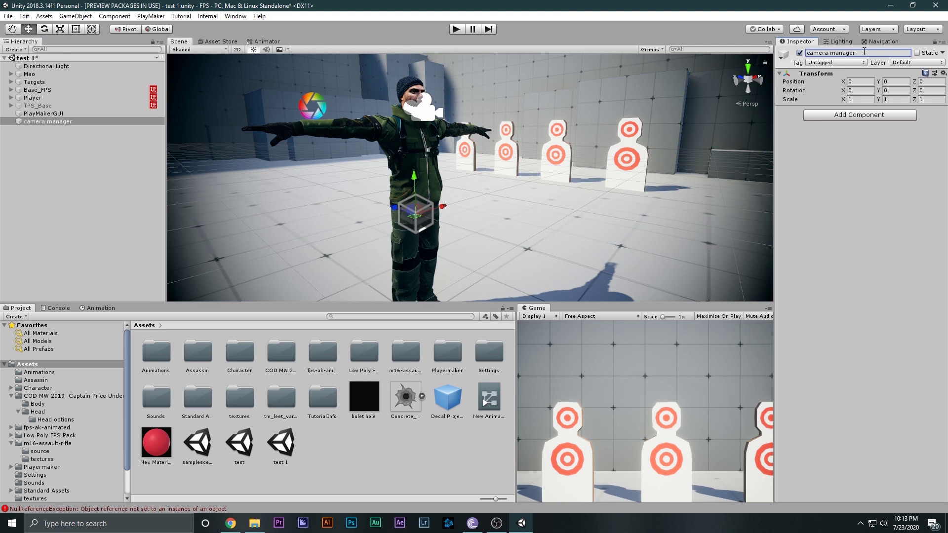
Step: Add a PlayMaker FSM component to the camera manager and open it for editing
click(862, 115)
click(864, 155)
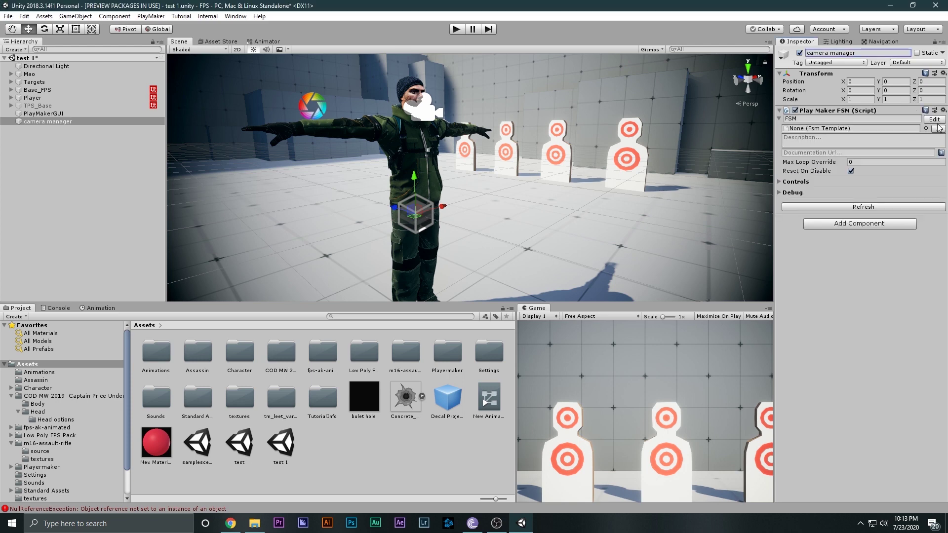
click(935, 118)
Step: Find the Get Button Down action and add it to State 1 of the camera manager FSM
drag(439, 119, 466, 120)
key(grave)
text(ger)
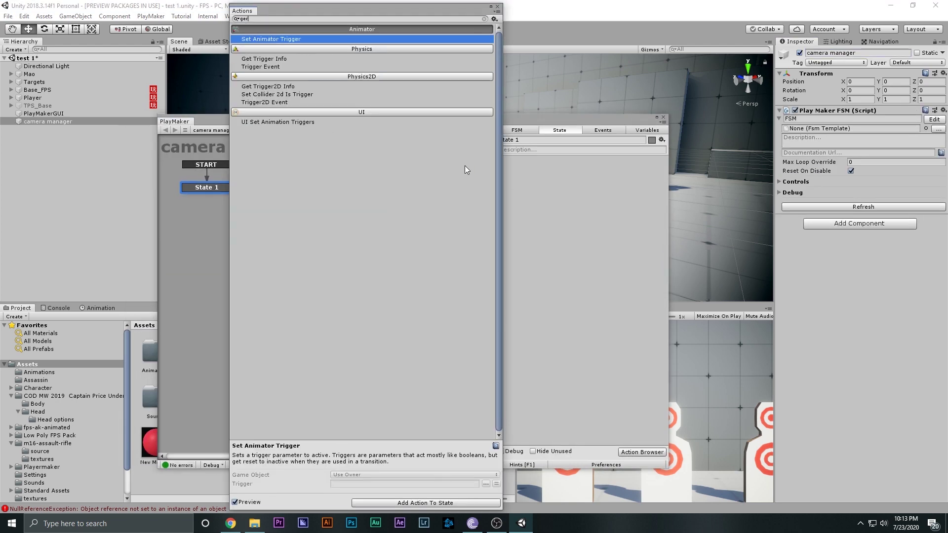
key(BackSpace)
text(t)
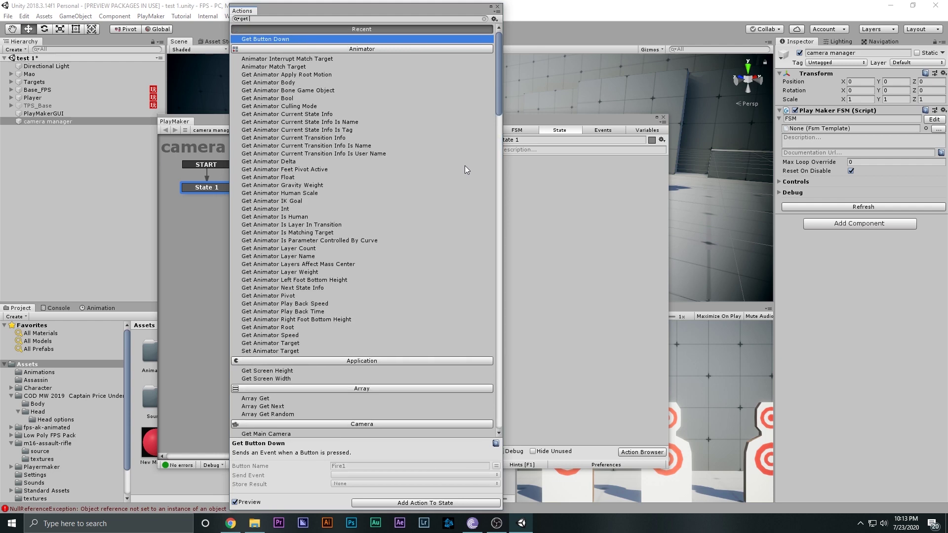
key(Return)
click(499, 8)
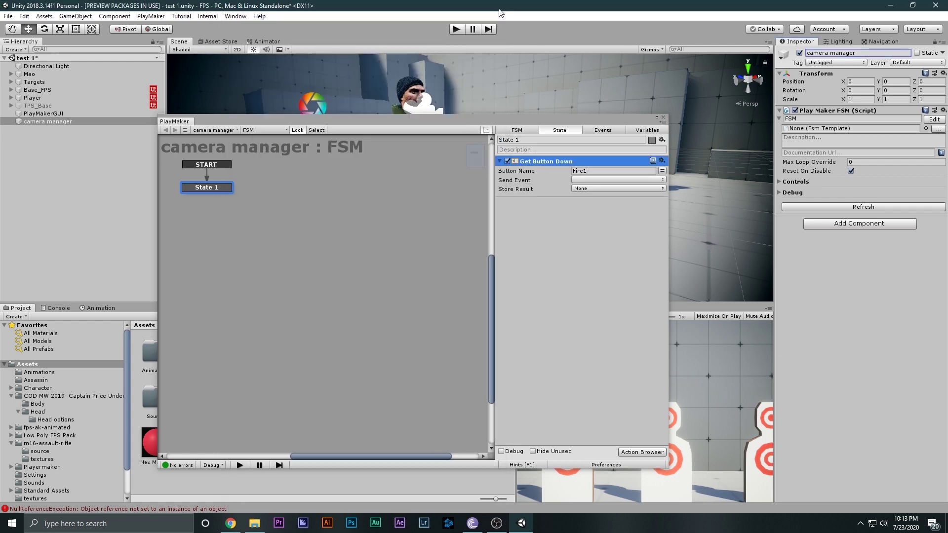
Step: Set the number of axes to 32 in the project's Input settings
click(24, 16)
click(149, 236)
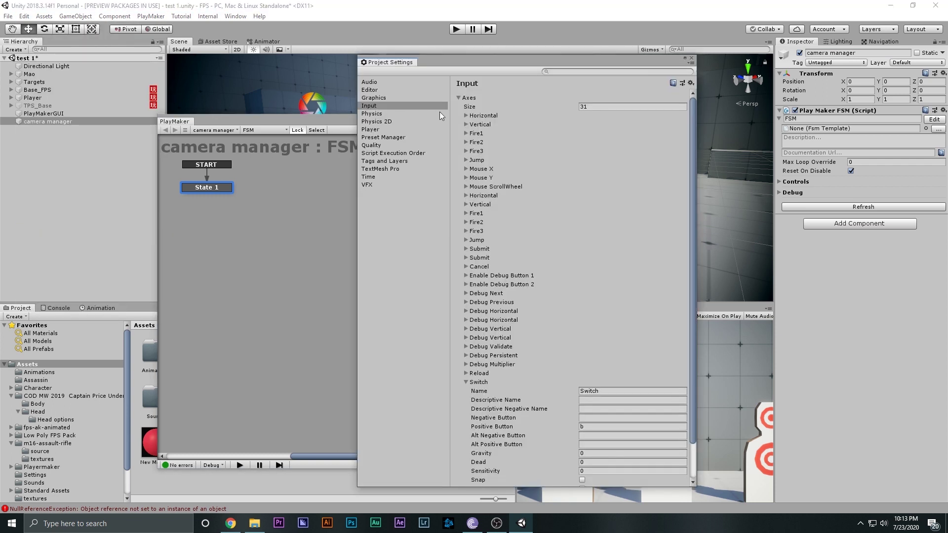
click(470, 381)
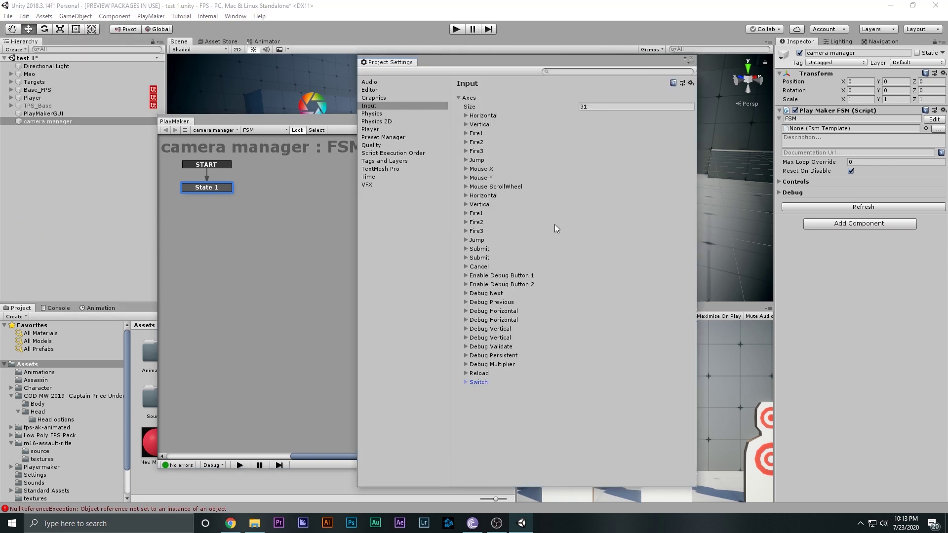
click(599, 106)
text(32)
Step: Examine the Name and Positive Button values of the two Switch input axes and close the project settings
click(479, 390)
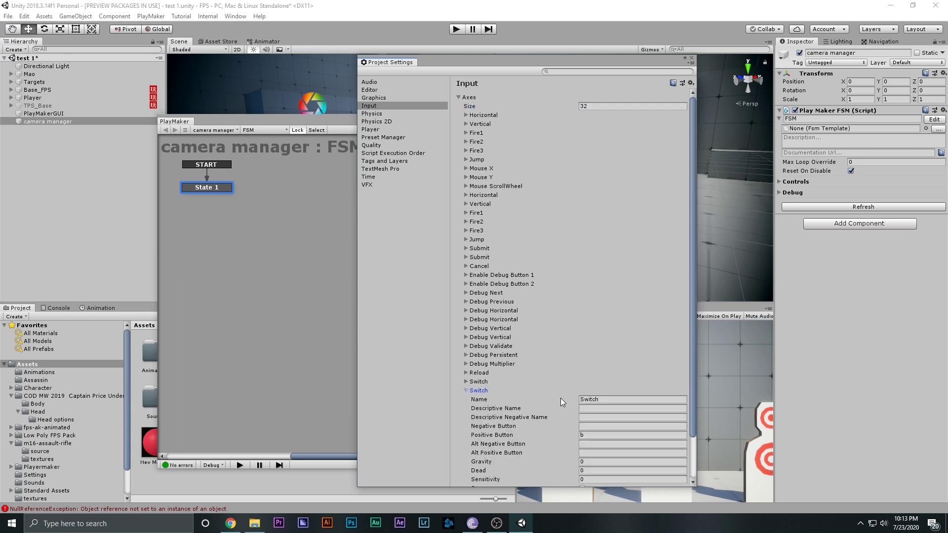
scroll(610, 353, down, 3)
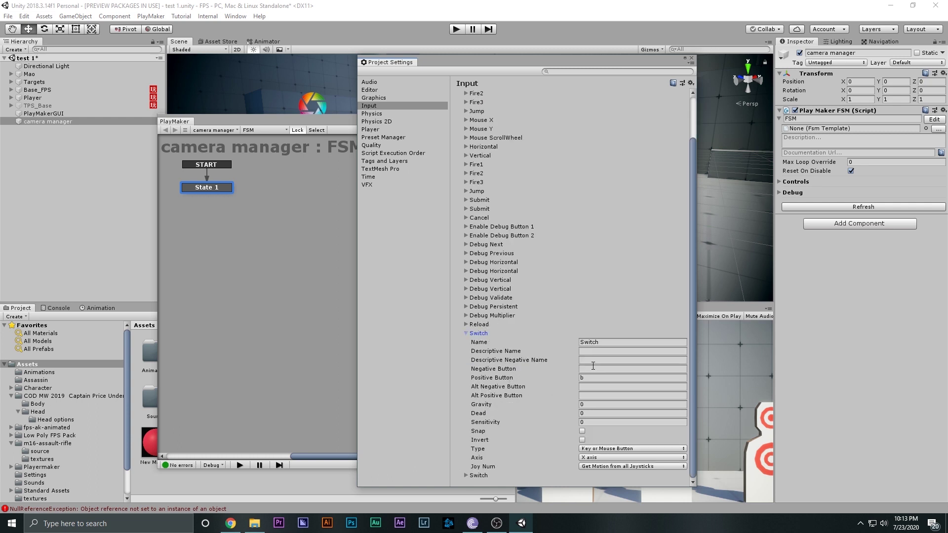
click(610, 343)
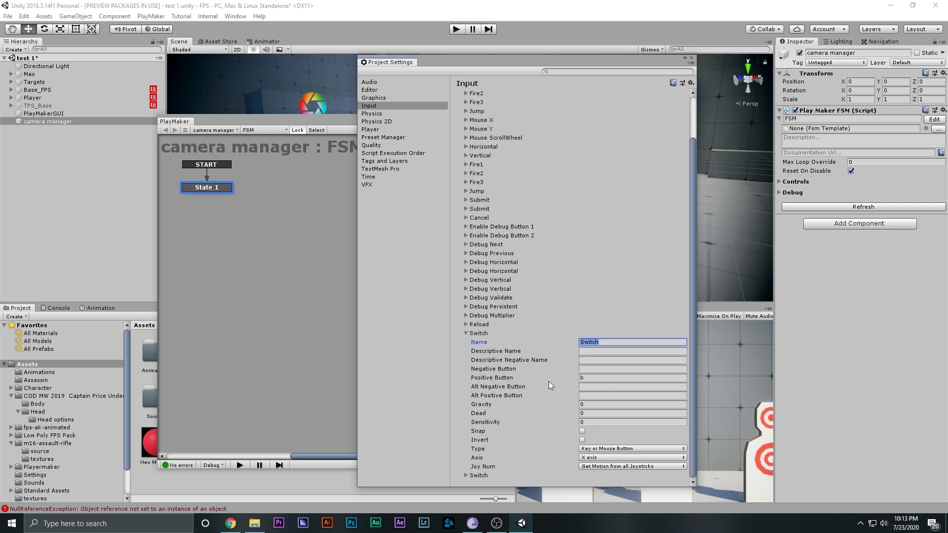
click(600, 378)
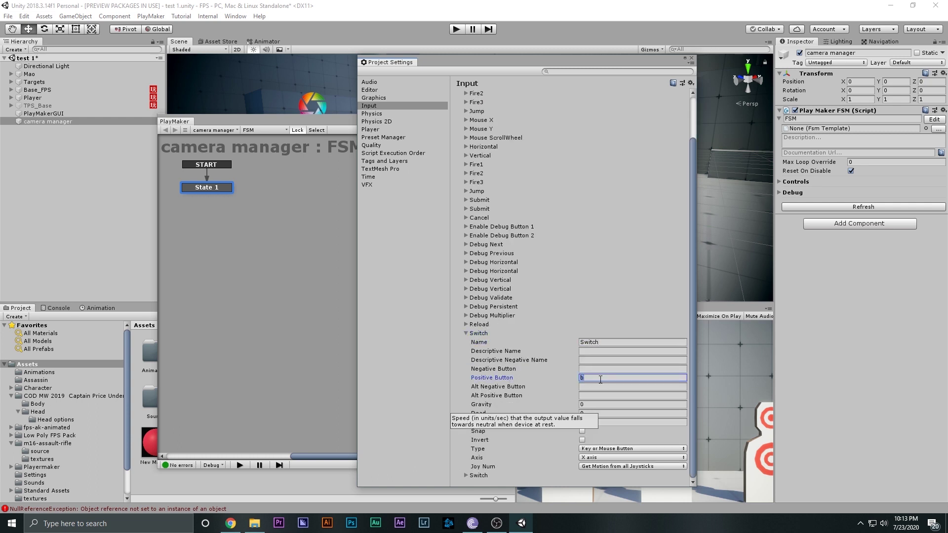
click(613, 342)
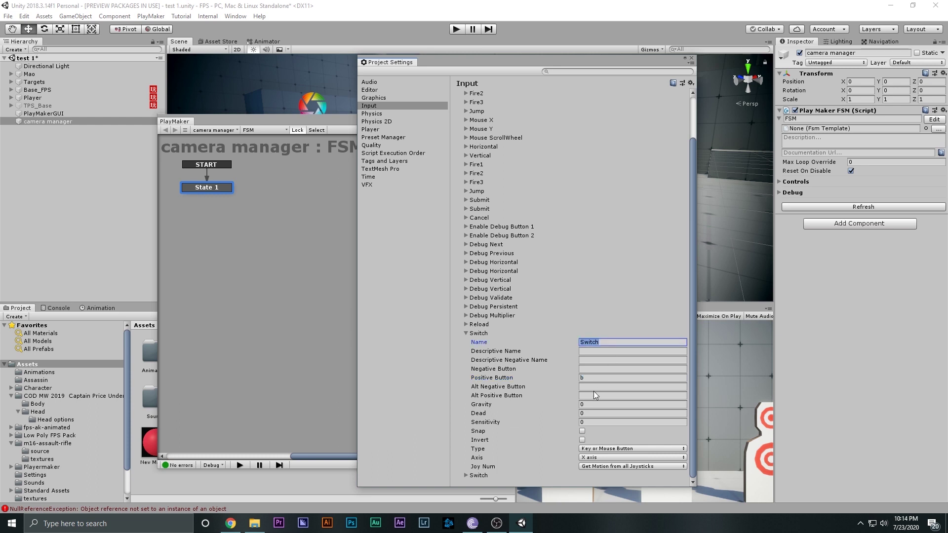
click(486, 337)
click(478, 342)
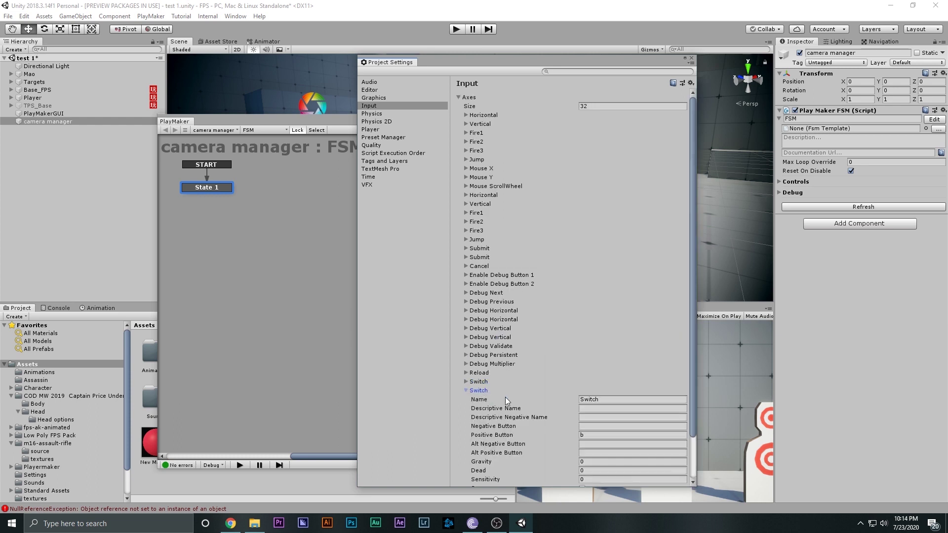
click(611, 352)
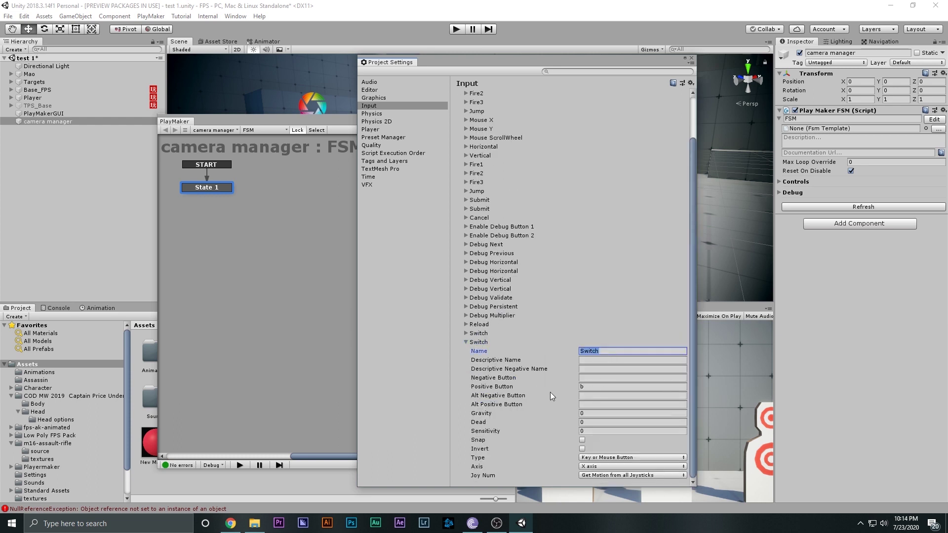
click(623, 351)
drag(623, 351, 541, 343)
click(691, 58)
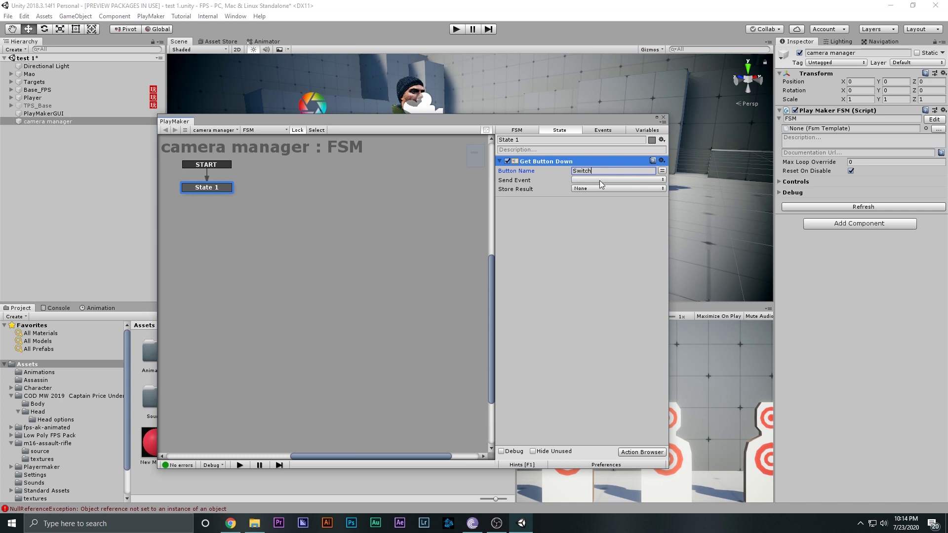
Step: Set the button name of Get Button Down to Switch and create a new event named Switch for it to send
click(590, 180)
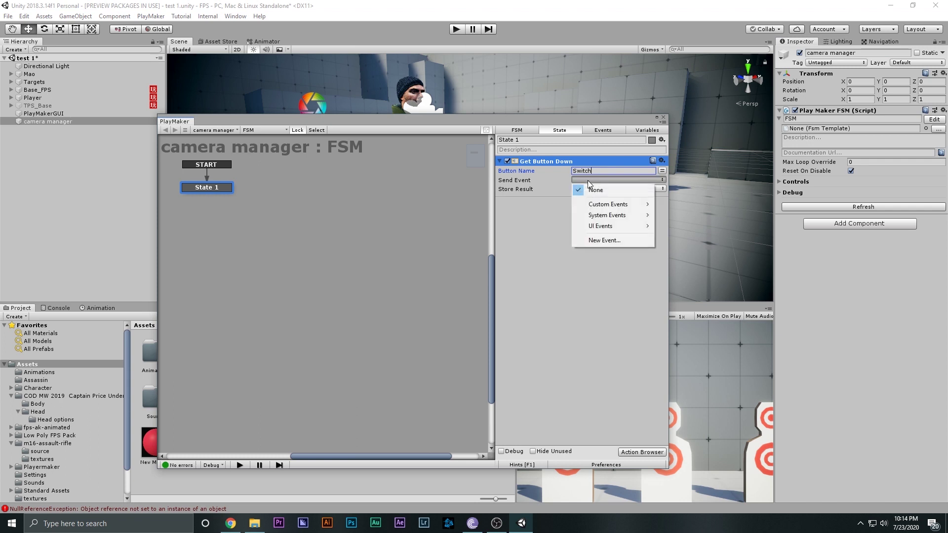
click(609, 240)
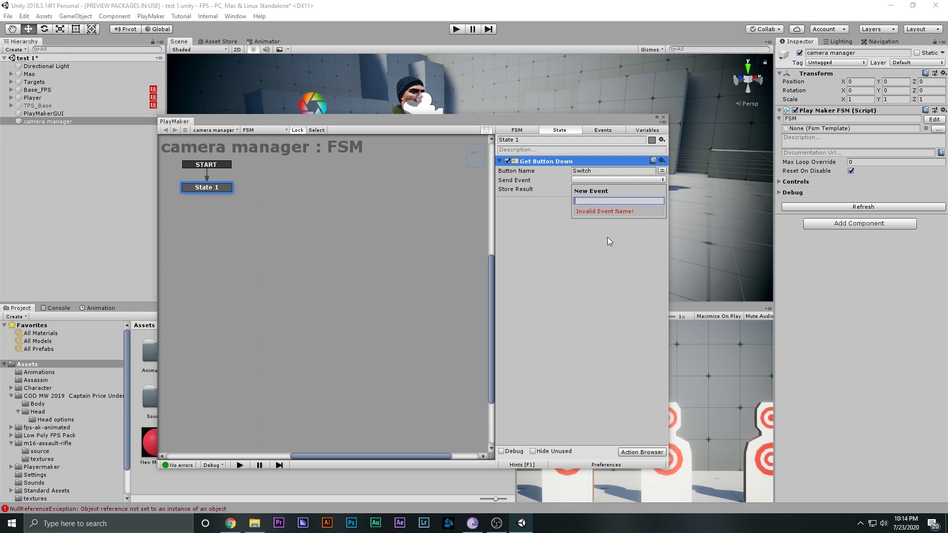
text(Switch)
key(Return)
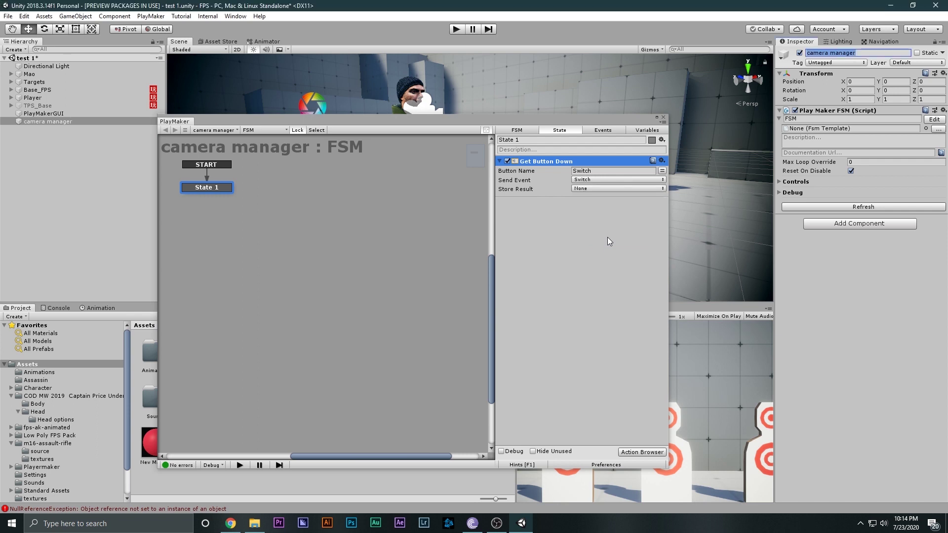
Step: Add a Switch transition to State 1 and create a second state beside it in the graph
right_click(223, 190)
mouse_move(227, 191)
click(337, 190)
ctrl+click(311, 191)
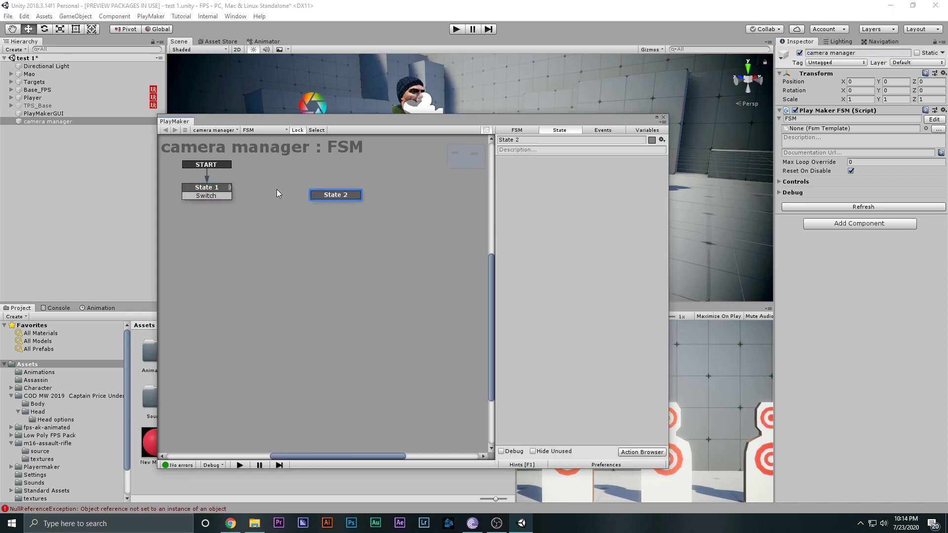
Step: Add a Switch transition to State 2 and link the Switch transitions of both states to each other
right_click(326, 192)
click(313, 197)
right_click(312, 196)
mouse_move(408, 208)
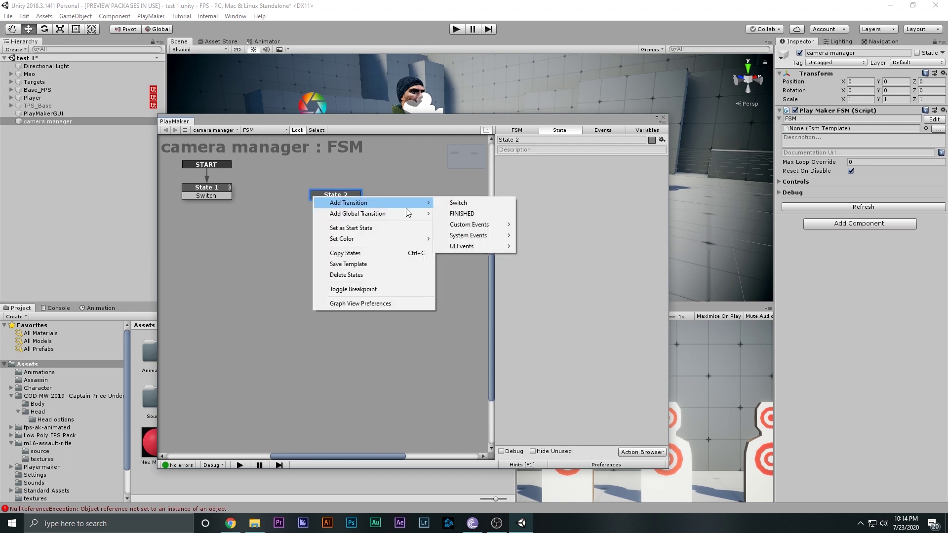
click(466, 203)
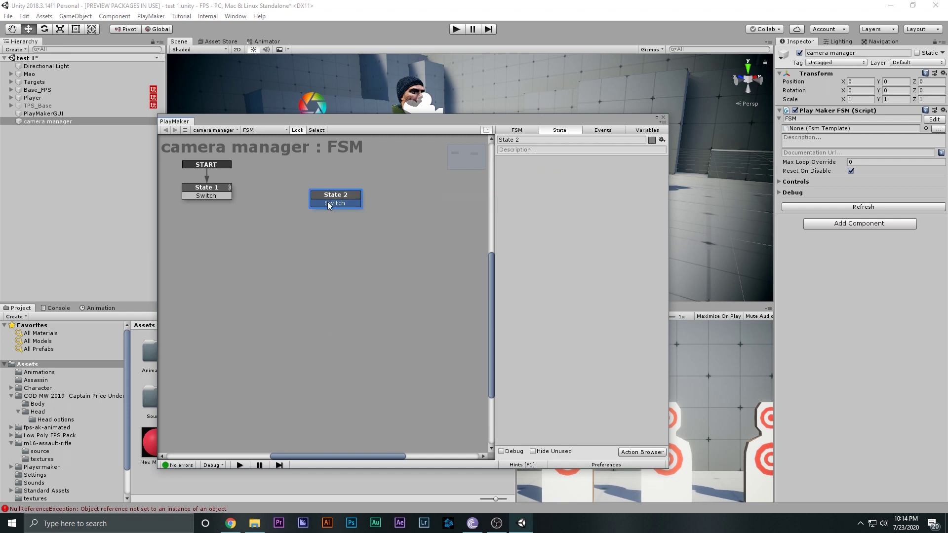
drag(220, 196, 335, 196)
mouse_move(318, 202)
mouse_down()
mouse_move(222, 190)
mouse_move(363, 190)
mouse_move(329, 192)
mouse_up()
Step: Copy the Get Button Down action from State 1 into State 2
click(226, 194)
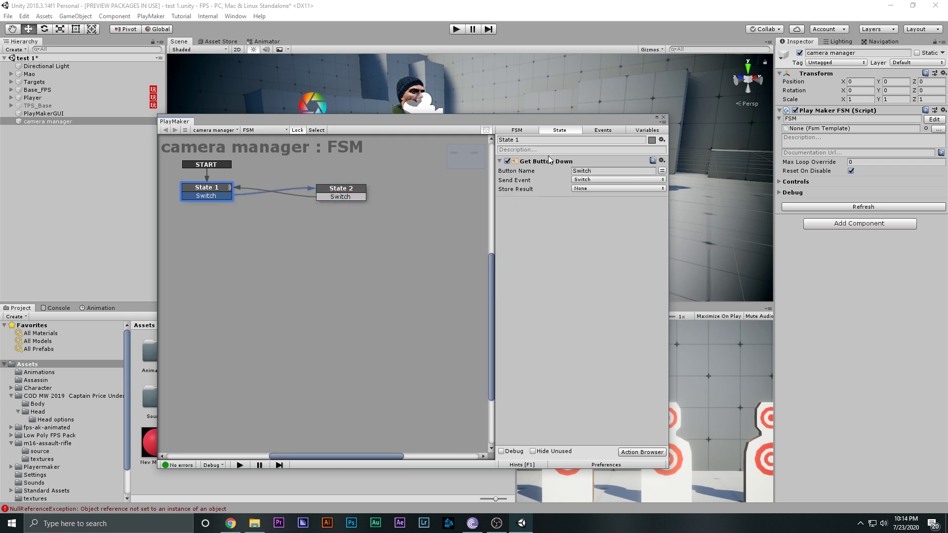
click(547, 159)
click(341, 190)
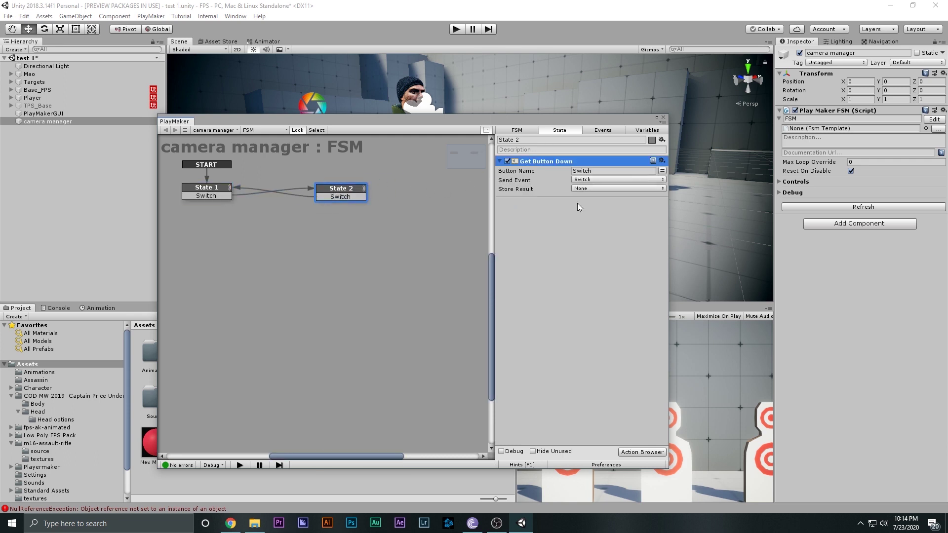
click(205, 197)
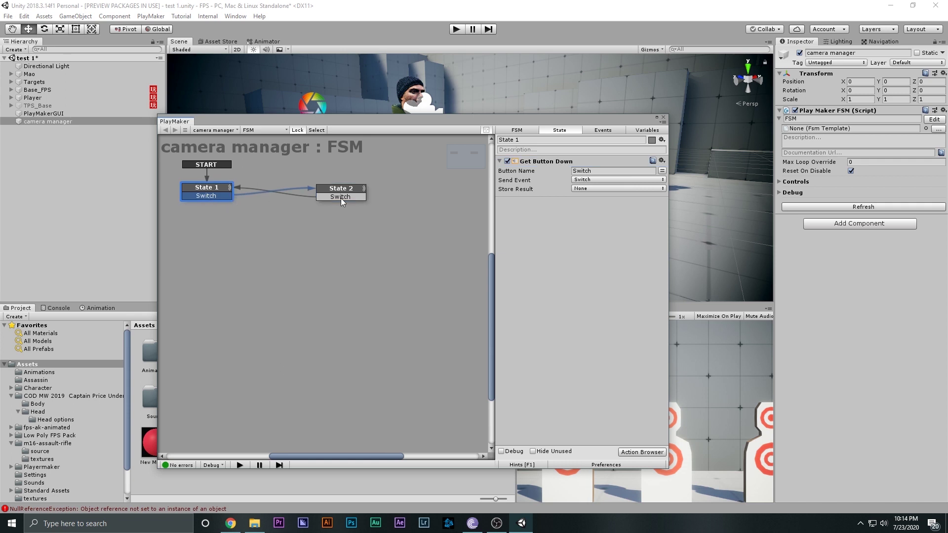
click(342, 198)
Step: Rename State 1 as TPS and State 2 as FPS
click(216, 195)
click(556, 141)
text(TPS)
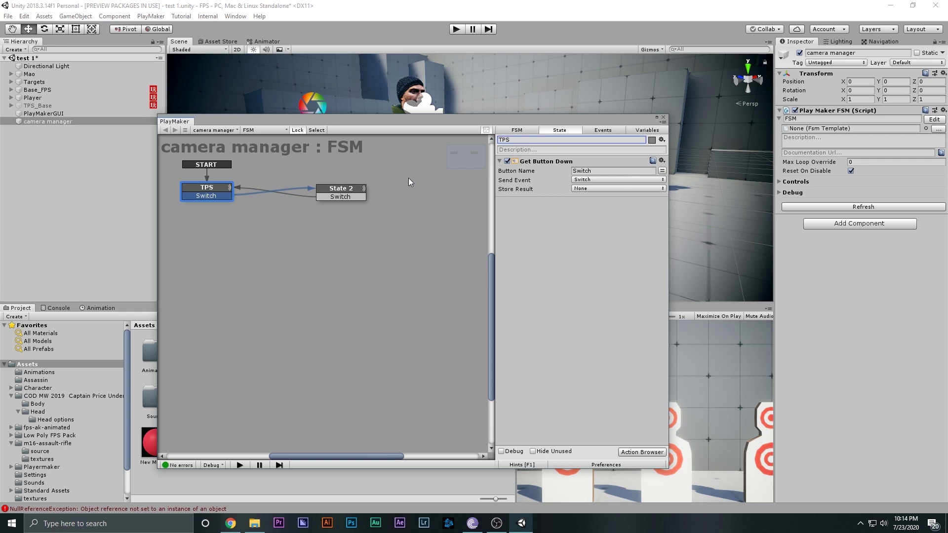
click(331, 195)
click(541, 141)
text(FPS)
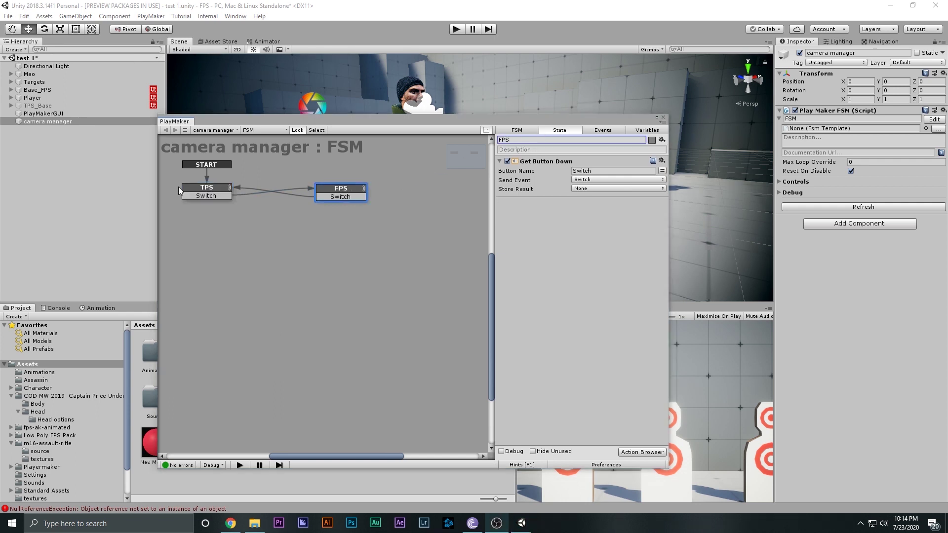
Step: Rearrange the TPS and FPS states in the graph so they sit farther apart
click(208, 190)
drag(208, 190, 196, 196)
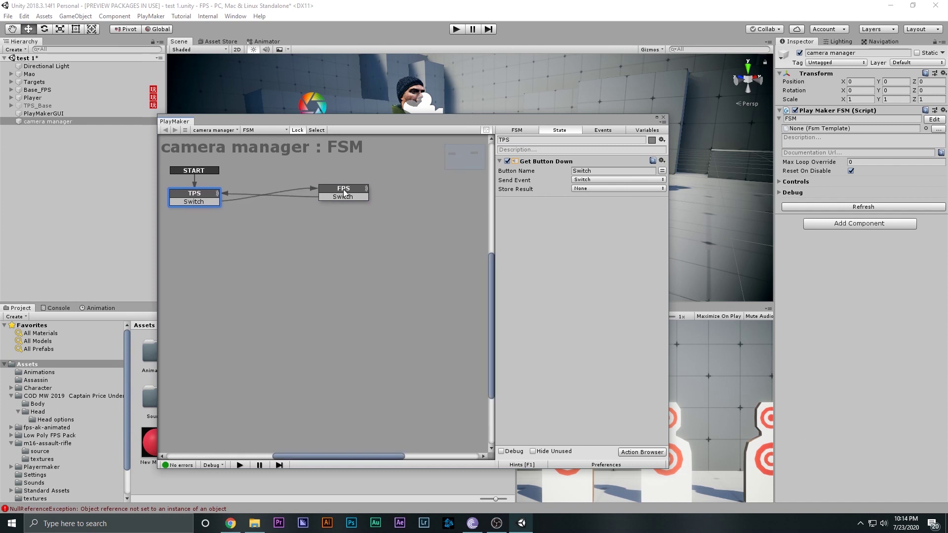
drag(345, 193, 368, 199)
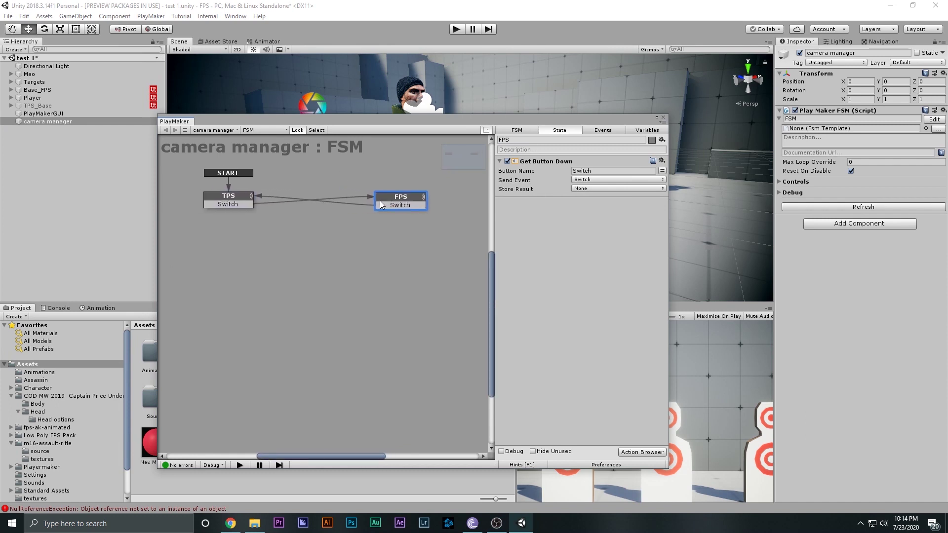
click(225, 194)
drag(227, 202, 312, 205)
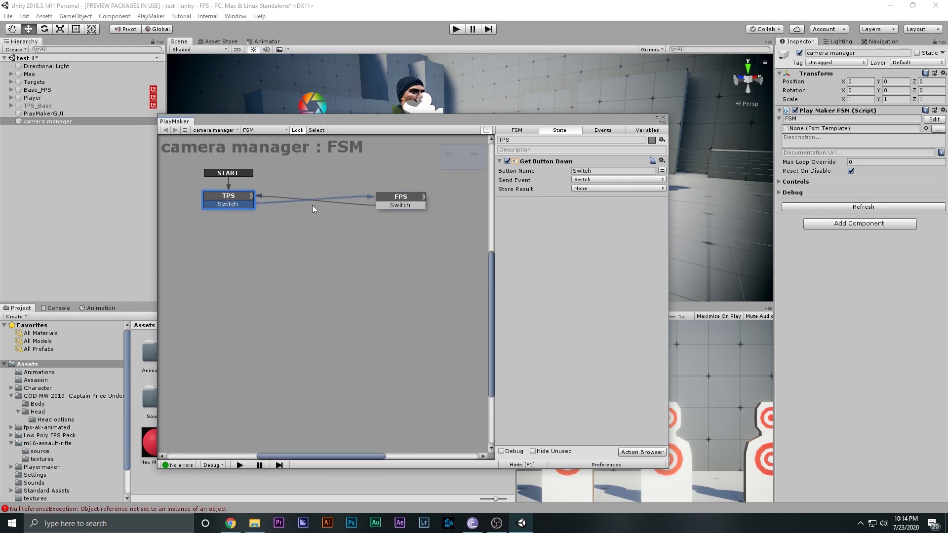
key(ctrl+z)
mouse_move(378, 199)
mouse_down()
mouse_move(389, 206)
mouse_move(380, 202)
mouse_move(395, 197)
mouse_up()
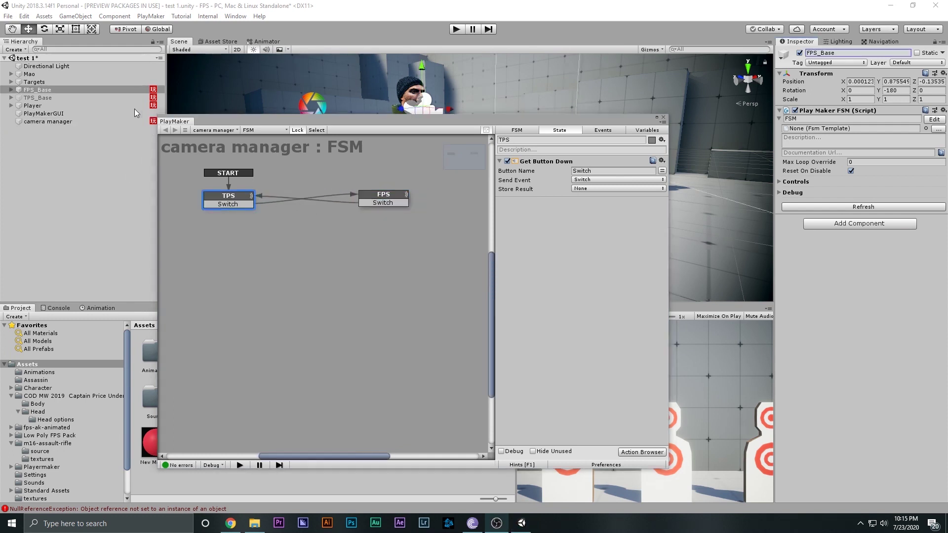
Step: Add an Activate Game Object action to the TPS state of the camera manager FSM
click(60, 97)
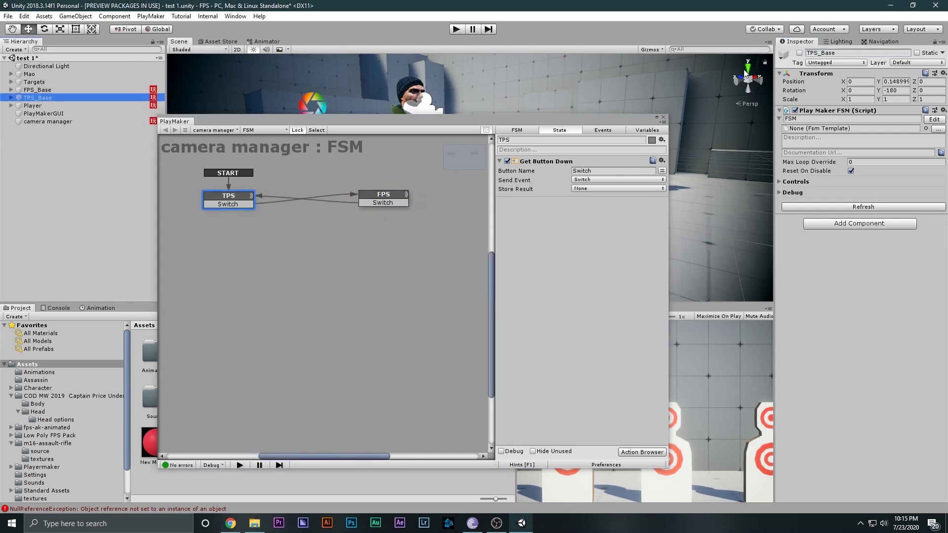
click(43, 91)
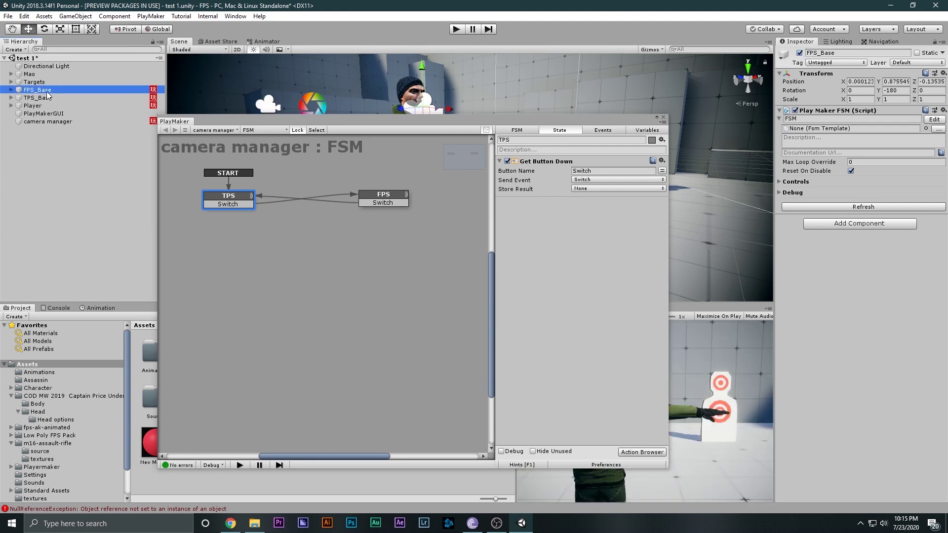
mouse_move(45, 94)
mouse_down()
mouse_move(146, 110)
mouse_move(83, 97)
mouse_move(169, 128)
mouse_up()
double_click(533, 238)
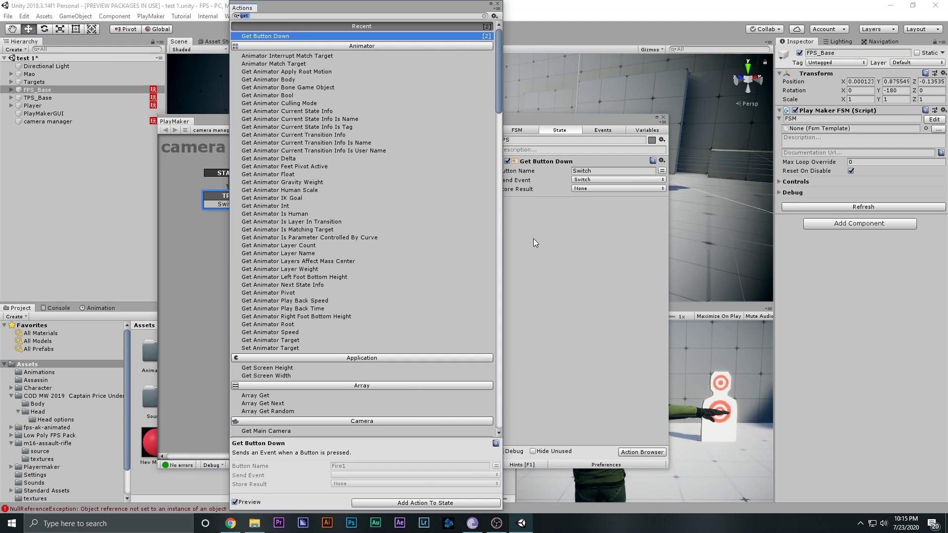
text(active)
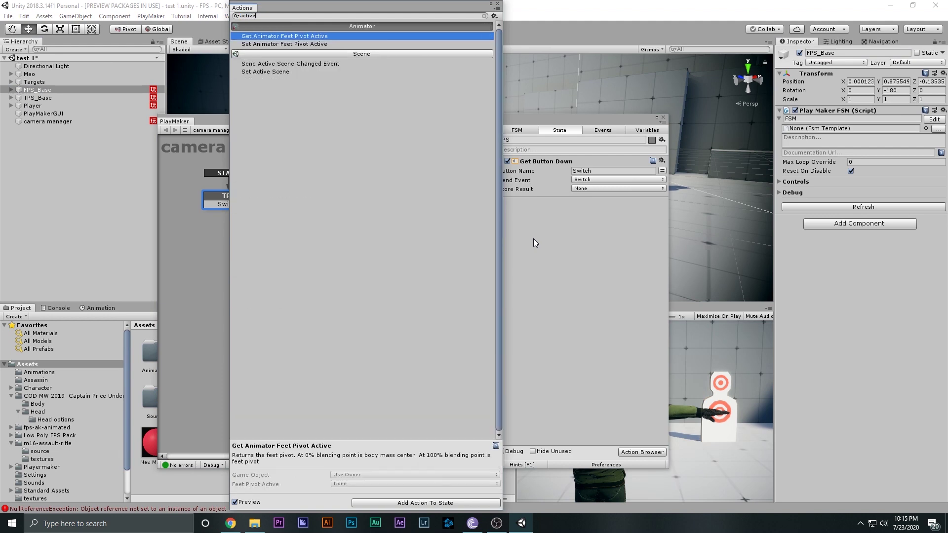
key(BackSpace)
key(Down)
key(Down)
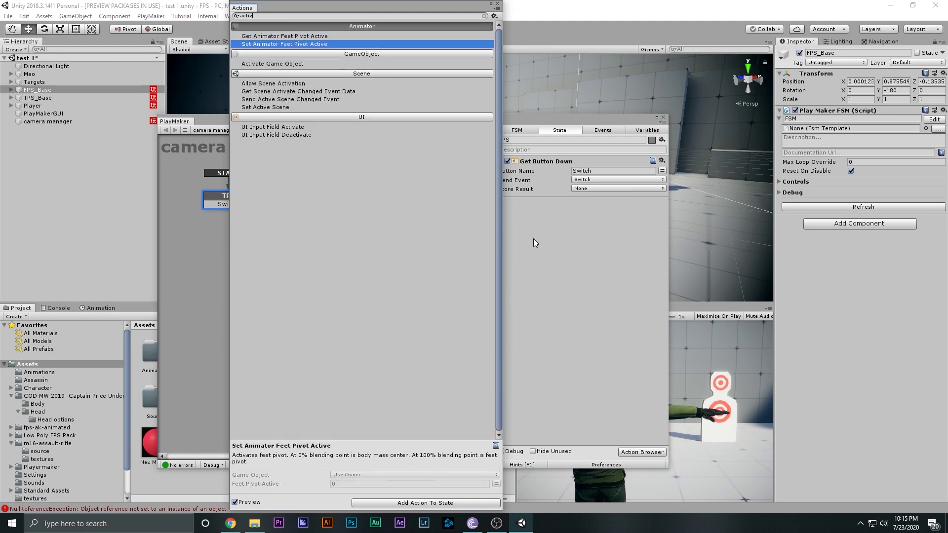
key(Return)
click(497, 3)
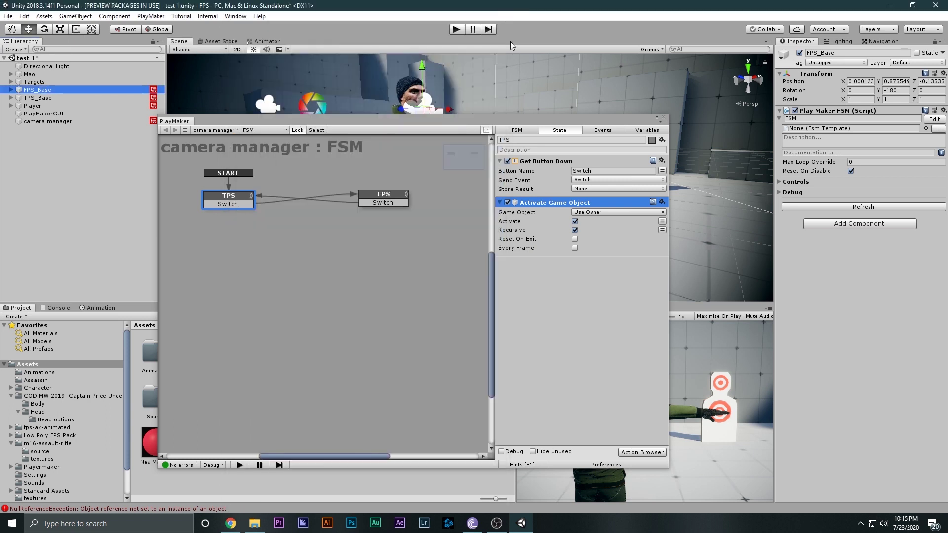
Step: Set the Activate Game Object action to the specified object FPS_Base and turn its Activate option off
click(591, 212)
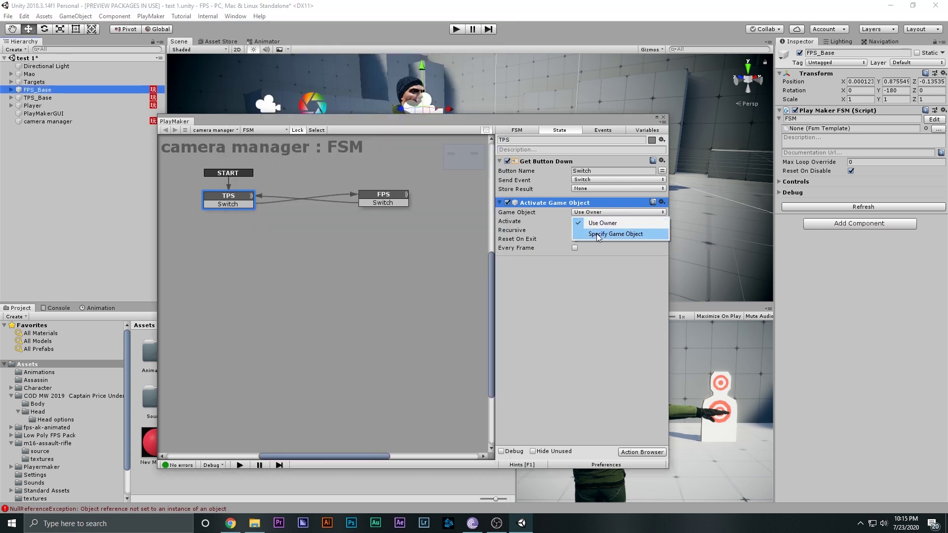
click(597, 233)
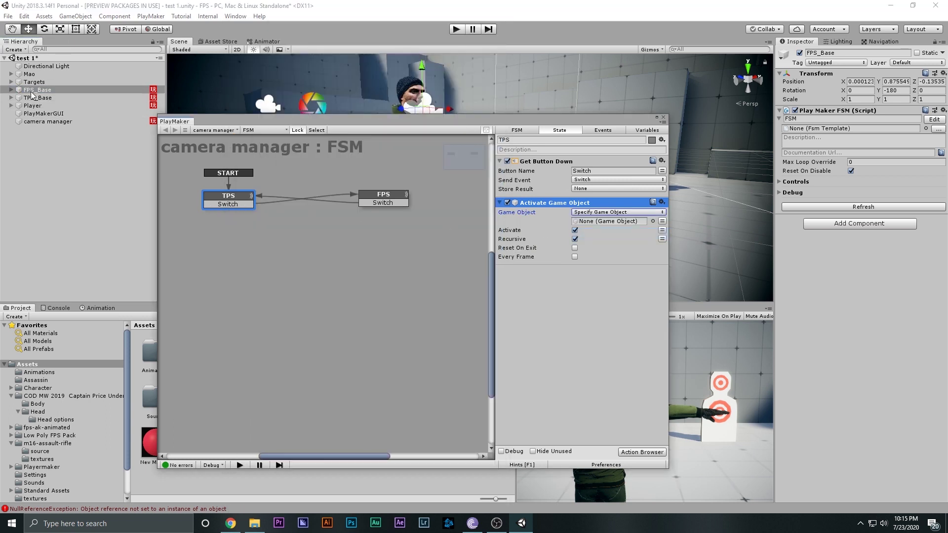
drag(31, 91, 617, 221)
click(574, 230)
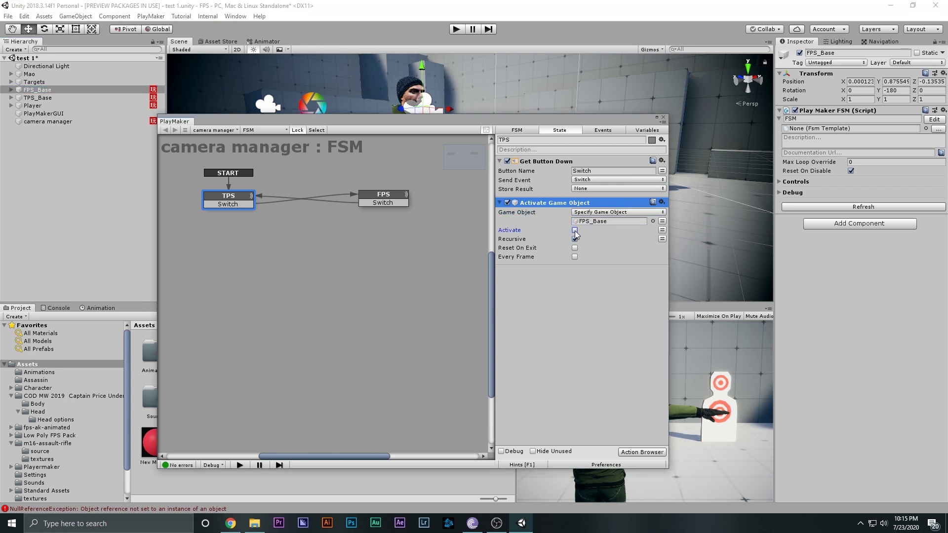
Step: Duplicate the FPS_Base action within the TPS state, assign TPS_Base to the copy and turn its Activate option on
right_click(529, 207)
click(536, 212)
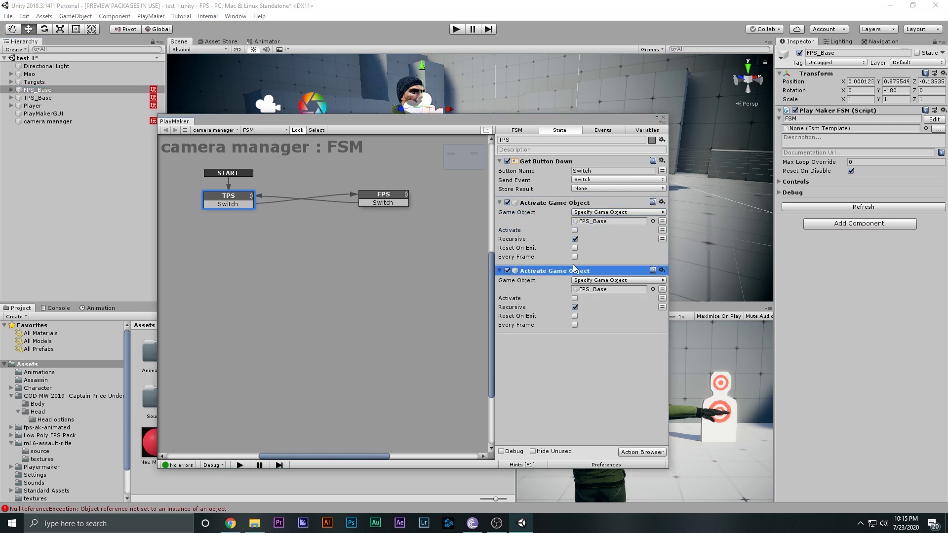
drag(37, 98, 634, 290)
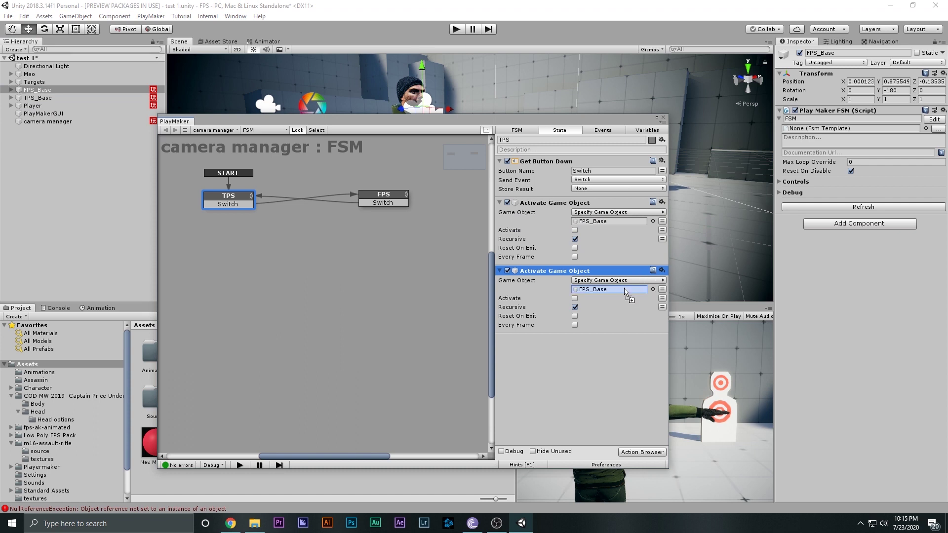
click(574, 298)
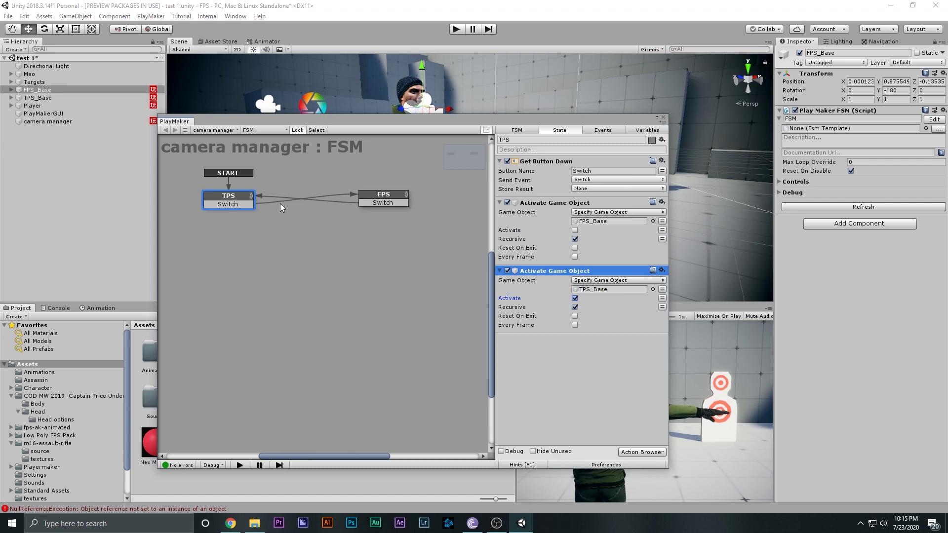
Step: Copy both Activate Game Object actions into the FPS state, turning Activate on for FPS_Base and off for TPS_Base
click(550, 206)
ctrl+click(541, 268)
key(ctrl+c)
click(382, 195)
key(ctrl+v)
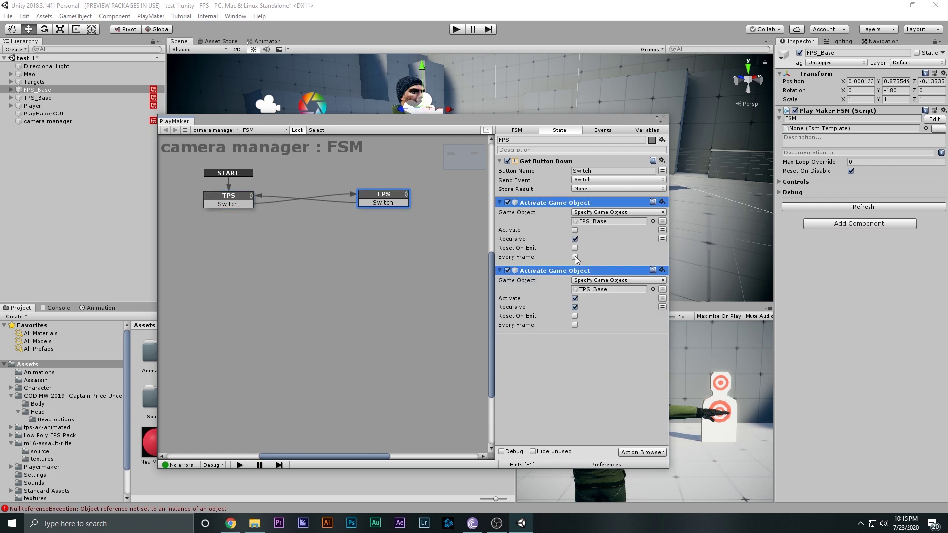
click(574, 230)
click(575, 299)
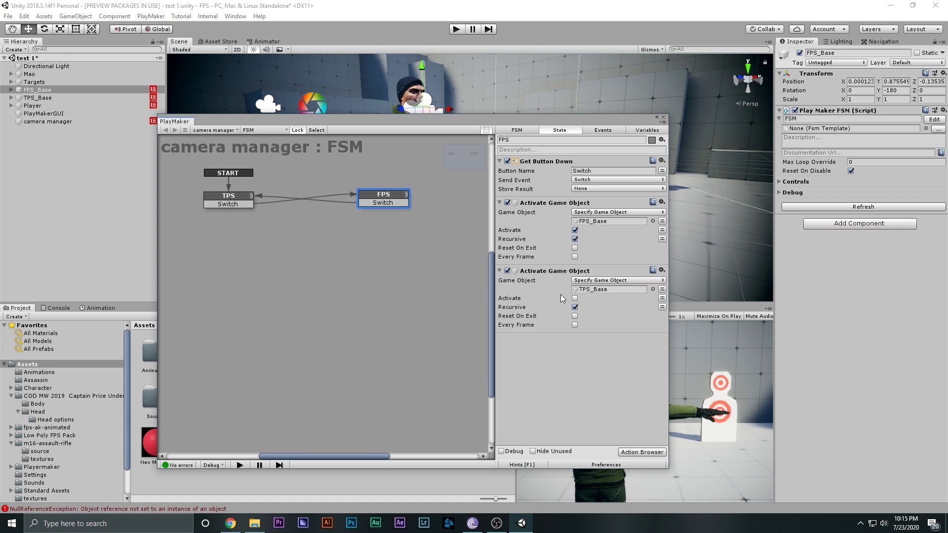
Step: In the TPS state, add a Set Property action for the Player's TPS FSM with property enabled and Set Value on
click(250, 200)
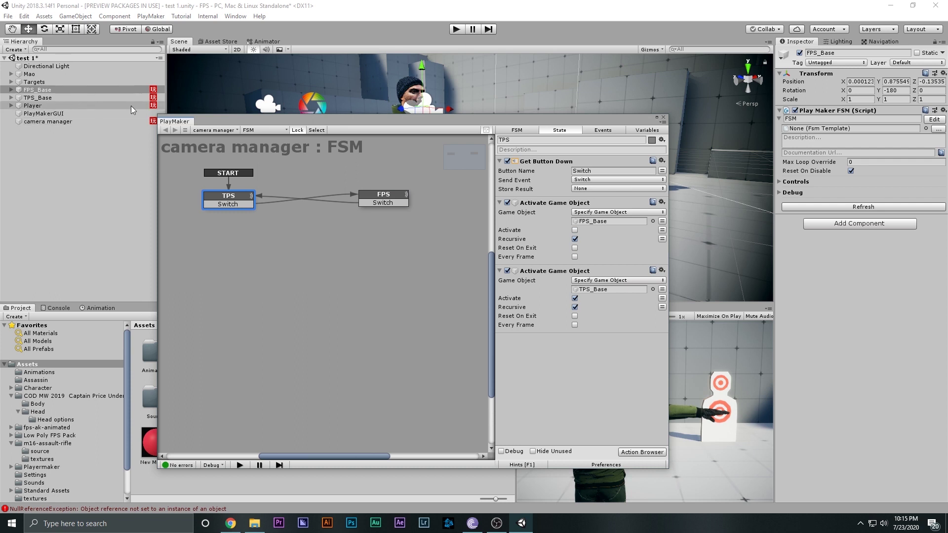
click(32, 106)
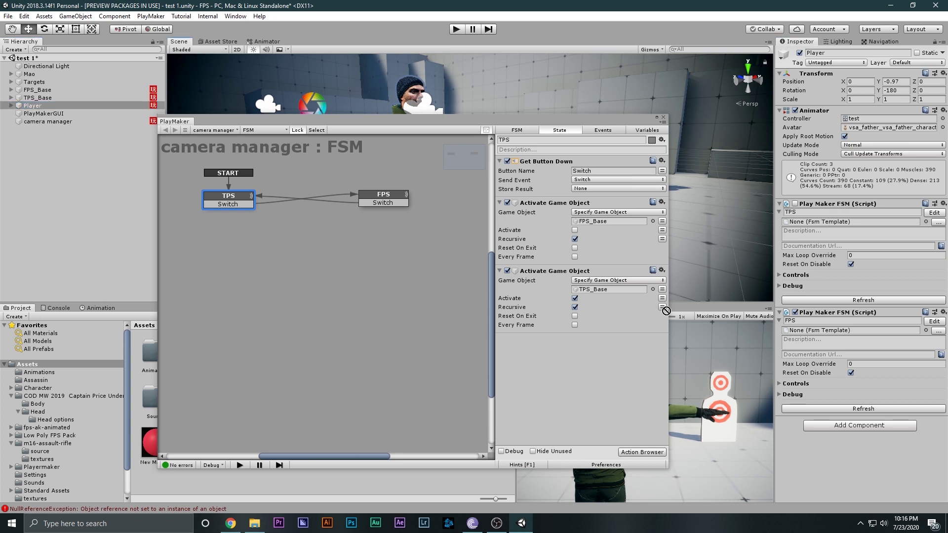
right_click(601, 361)
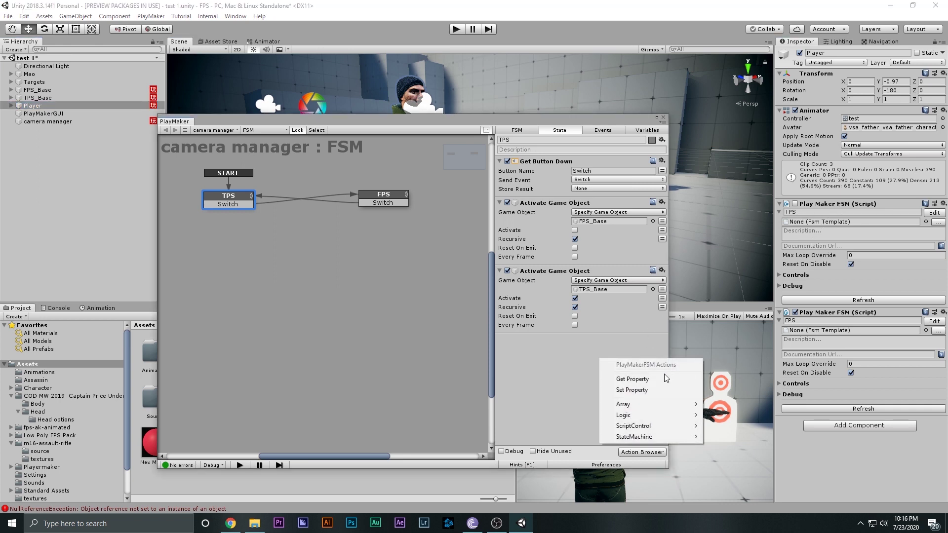
click(631, 390)
click(585, 367)
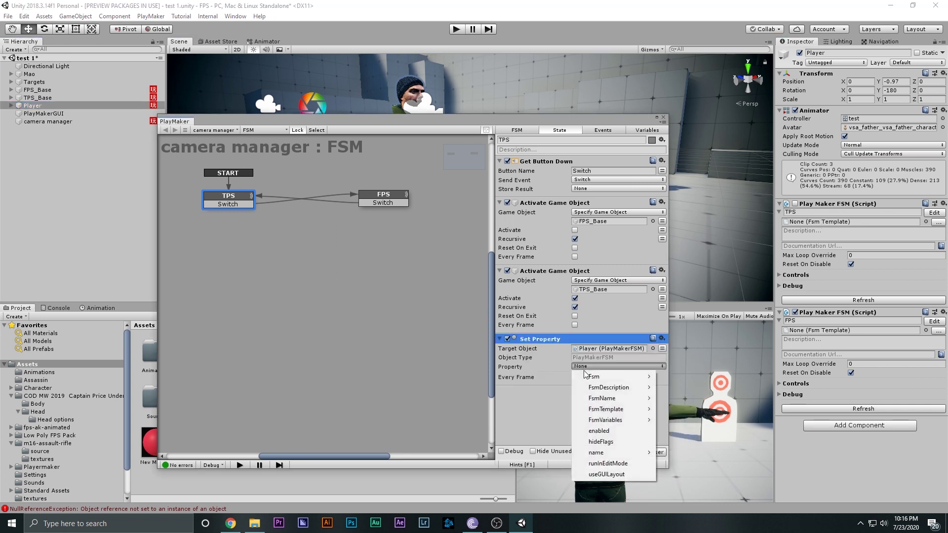
click(599, 431)
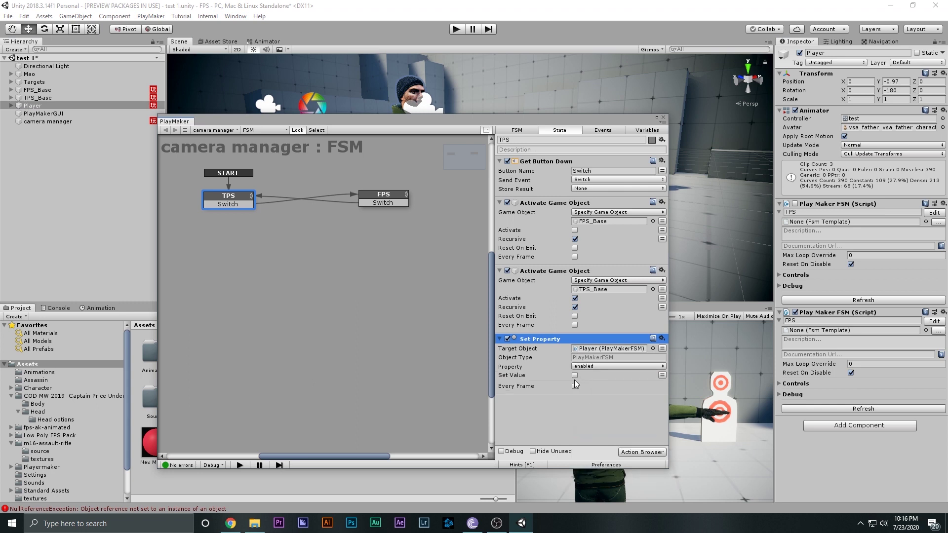
click(574, 376)
Step: Add a second Set Property action for the Player's FPS FSM with property enabled and Set Value off
right_click(582, 404)
click(606, 437)
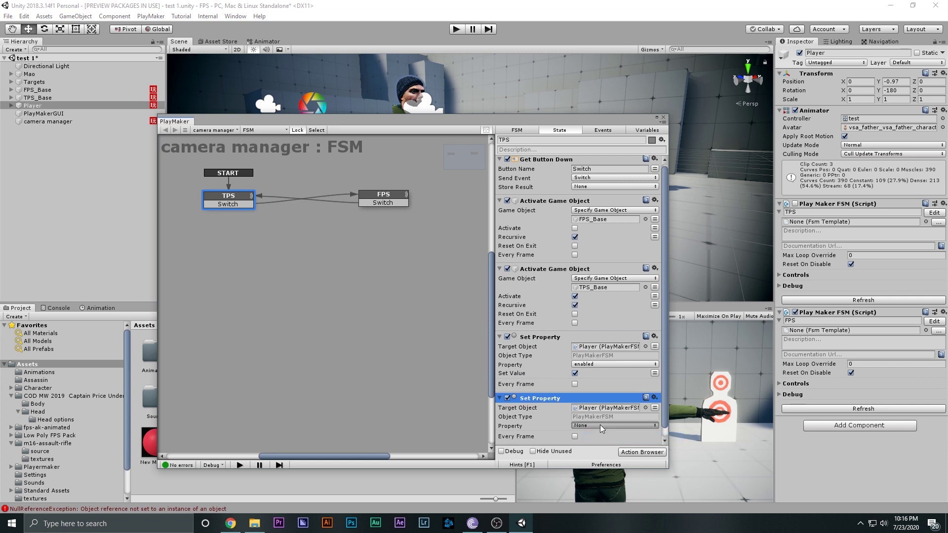
click(599, 425)
click(615, 379)
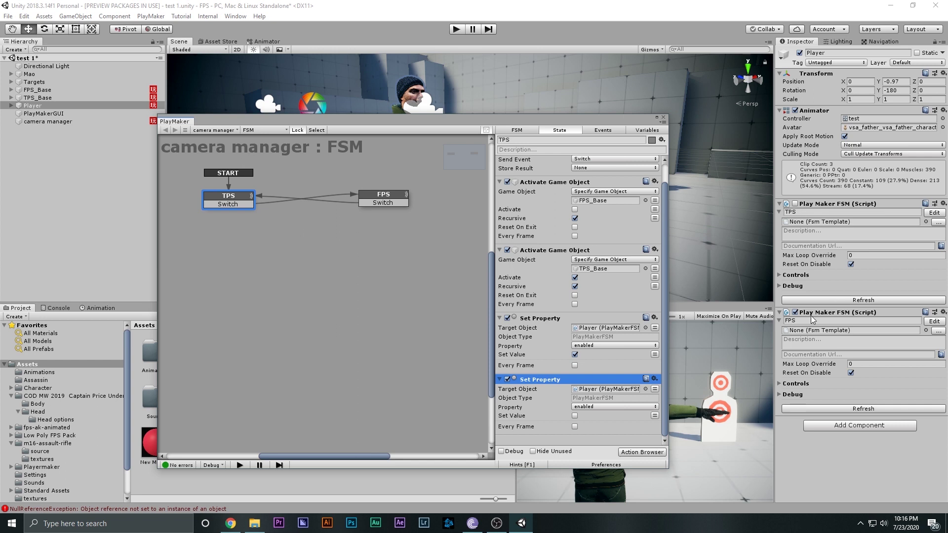
Step: Copy both Set Property actions into the FPS state and invert their Set Value options
ctrl+click(526, 321)
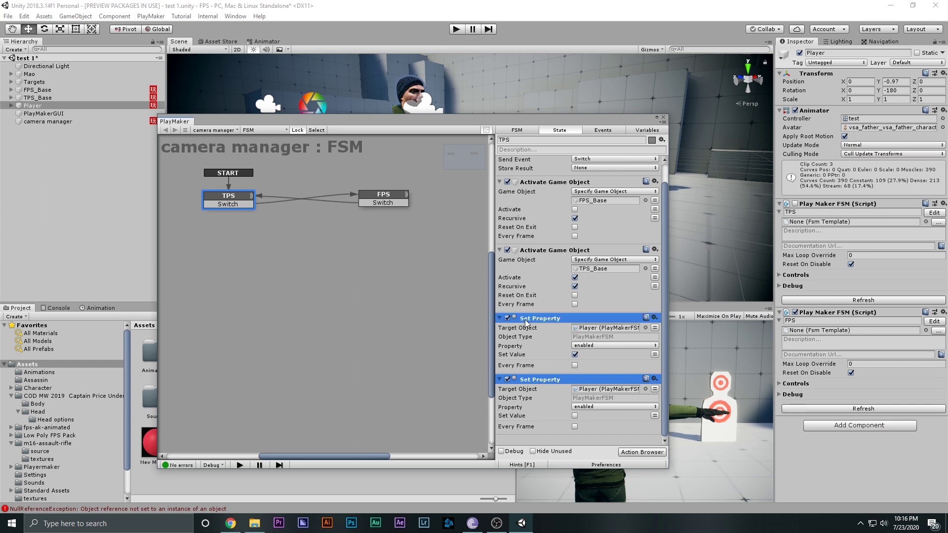
click(383, 199)
click(575, 354)
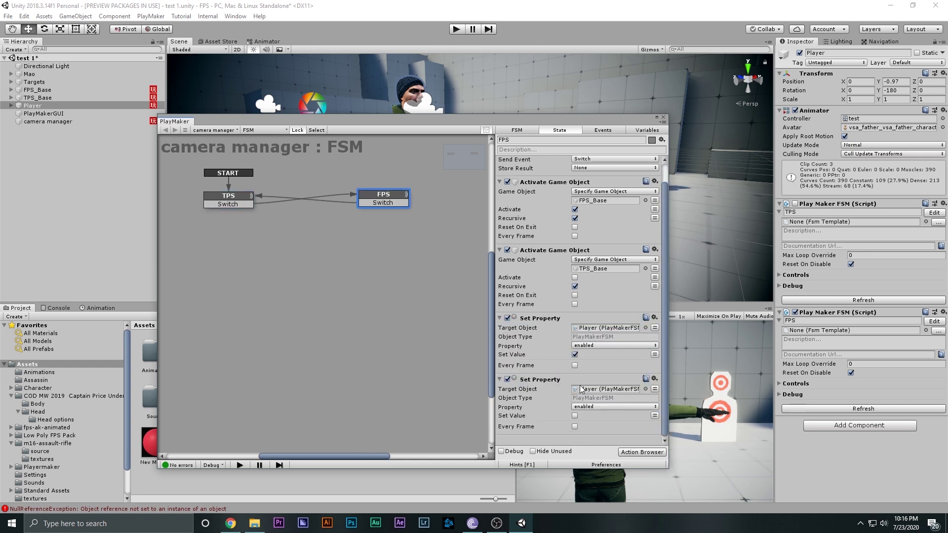
click(575, 416)
Step: Save the scene and close the PlayMaker editor
click(434, 332)
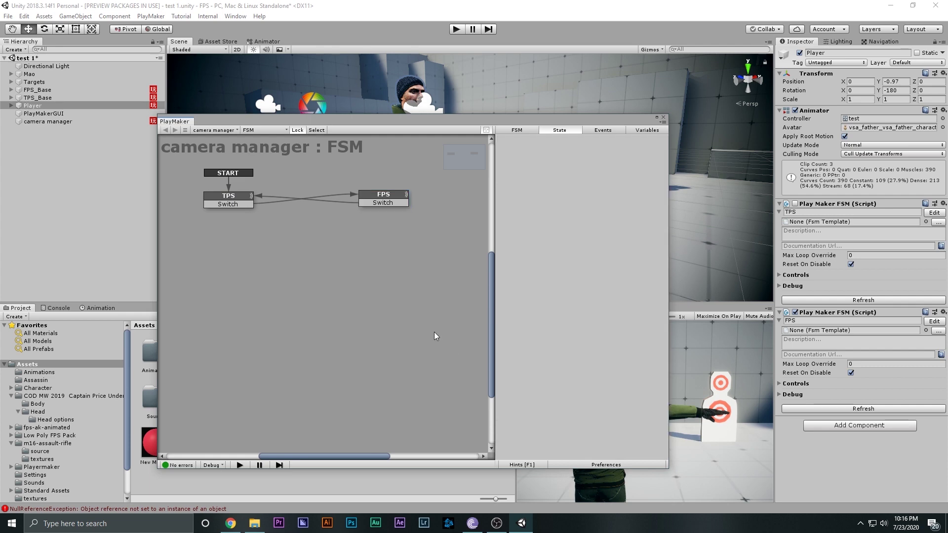
click(380, 201)
key(ctrl+s)
click(663, 117)
Step: Run the game, walk the player around while switching between first-person and third-person views, and stop it
key(ctrl+p)
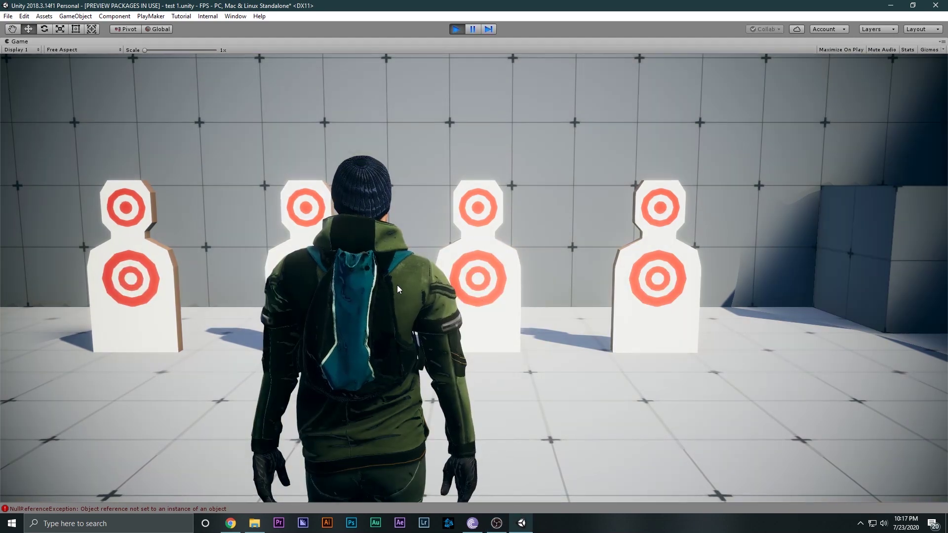
key(w)
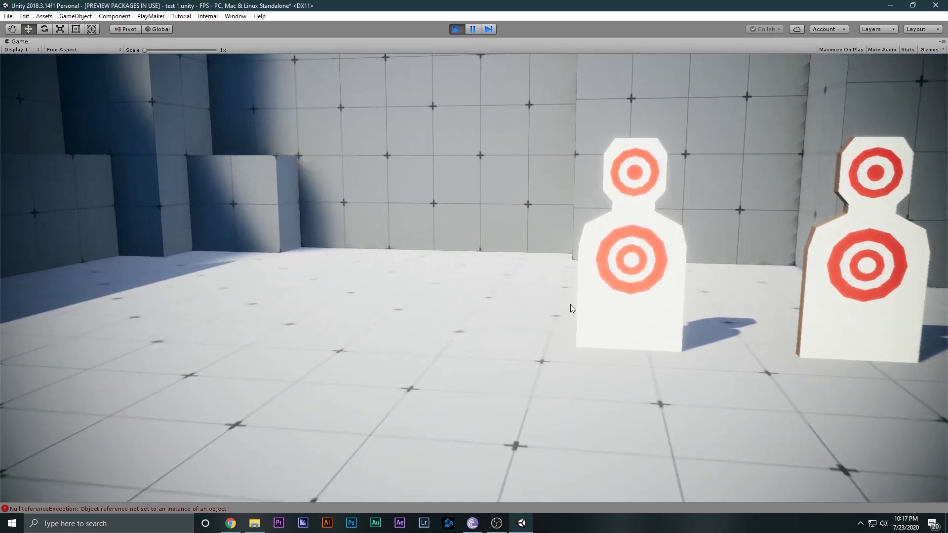
key(w)
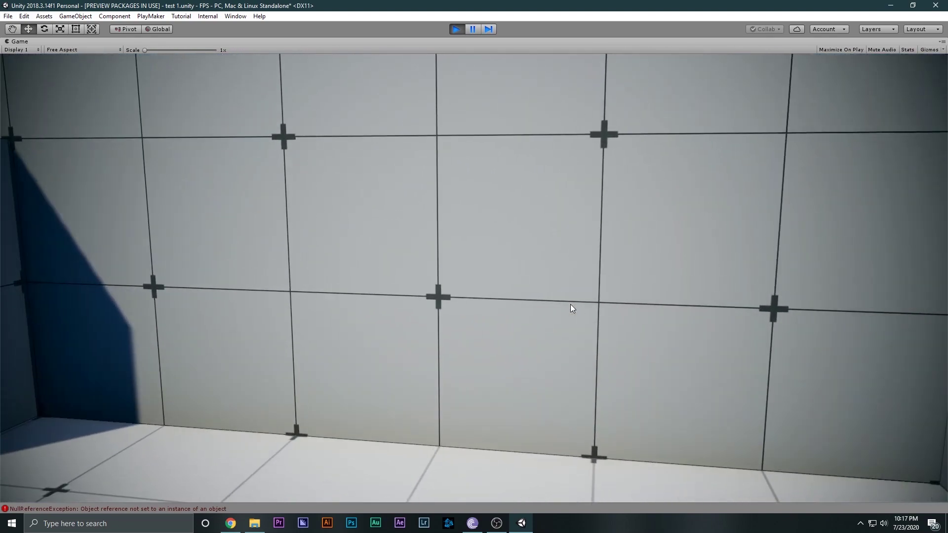
key(d)
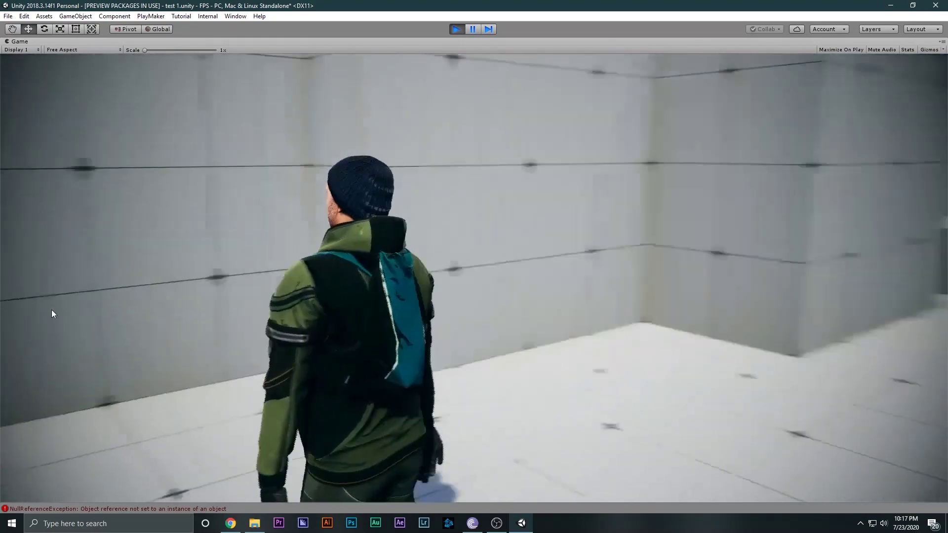
key(ctrl+p)
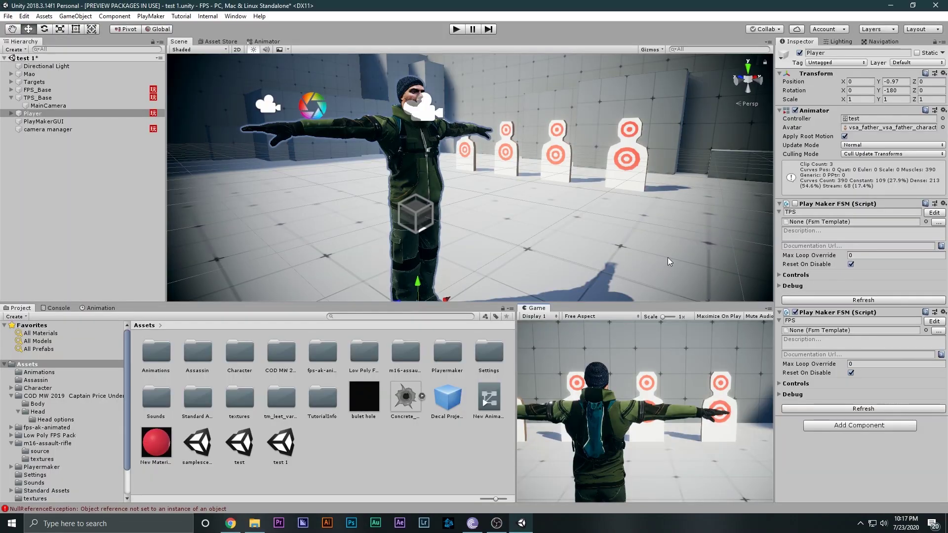
Step: Rename the camera under FPS_Base as _FPS _MainCamera and the camera under TPS_Base as _TPS _MainCamera
click(77, 90)
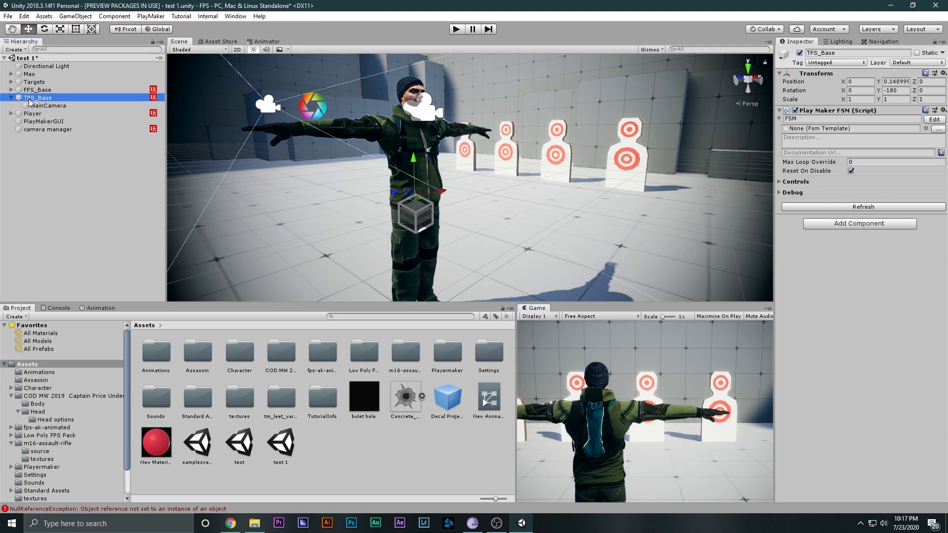
click(11, 90)
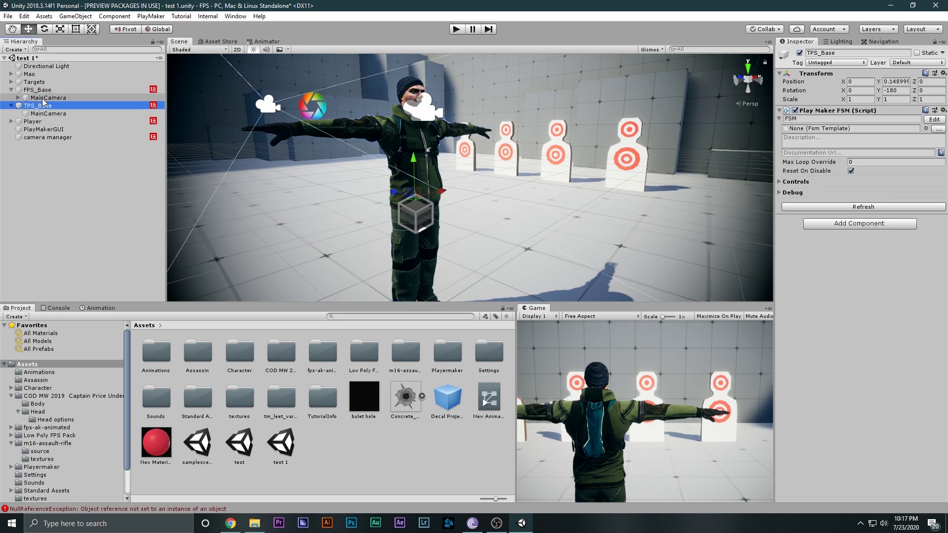
click(47, 115)
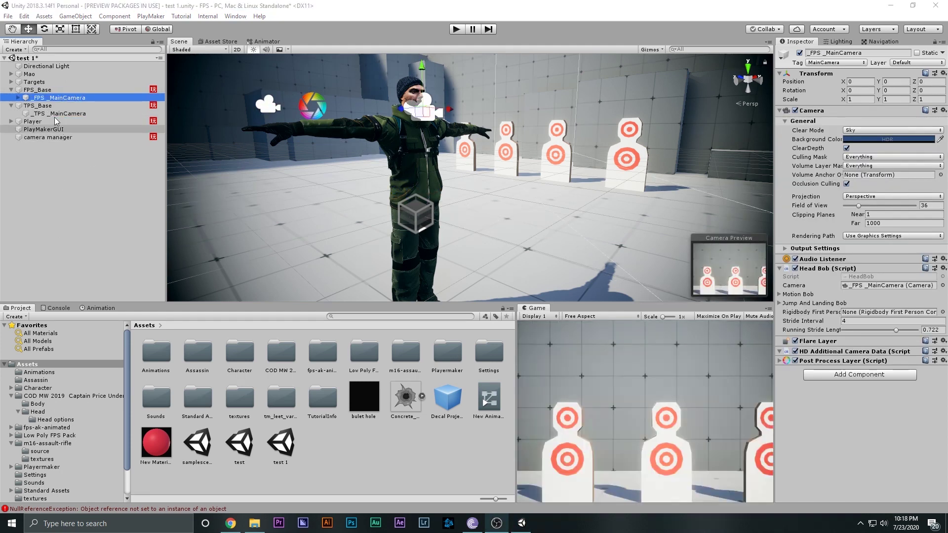
click(55, 98)
click(51, 114)
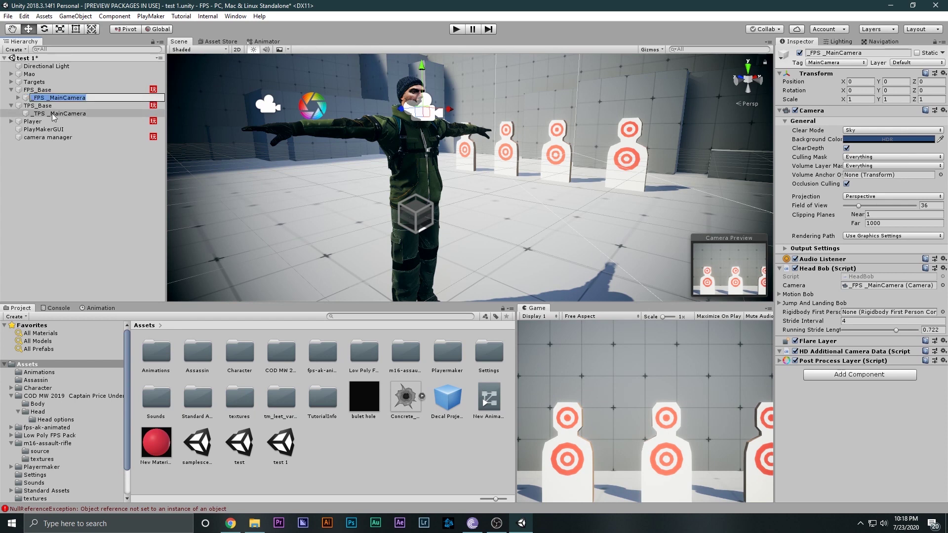
click(45, 170)
Step: In the camera manager FSM's TPS state, retarget the two Activate Game Object actions to _FPS _MainCamera and _TPS _MainCamera
click(39, 138)
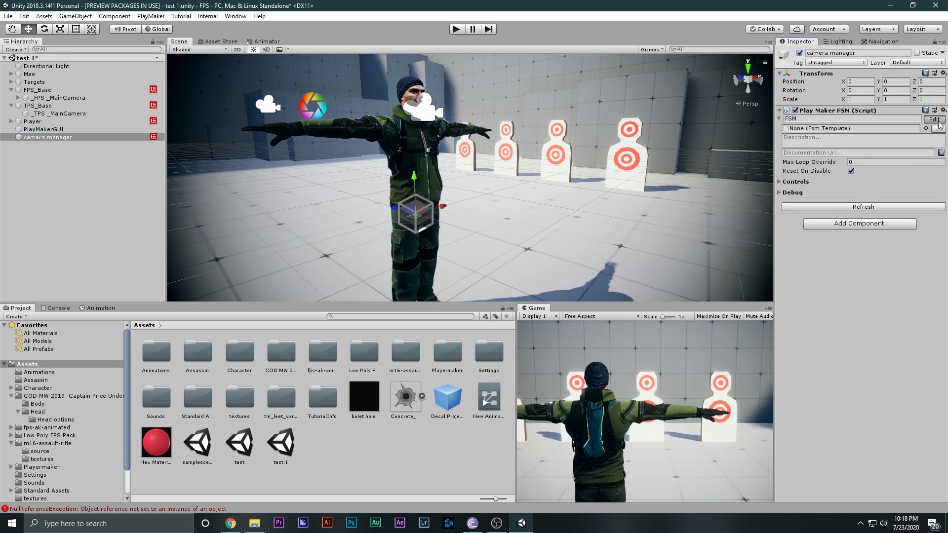
click(938, 122)
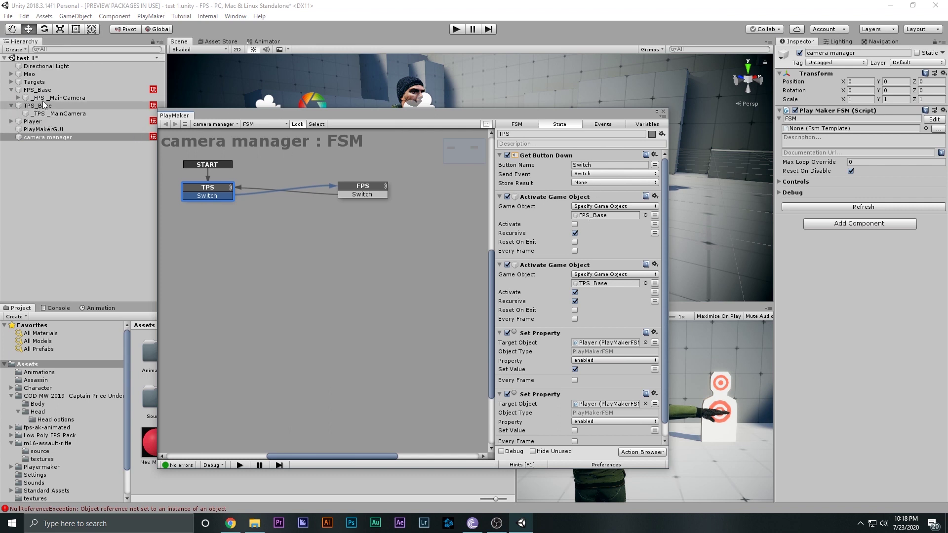
drag(51, 98, 547, 156)
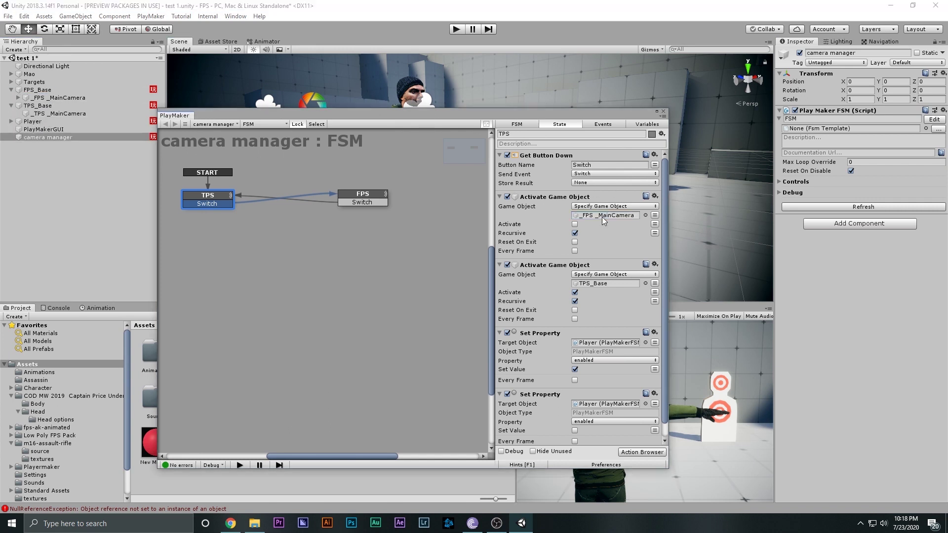
drag(55, 115, 532, 196)
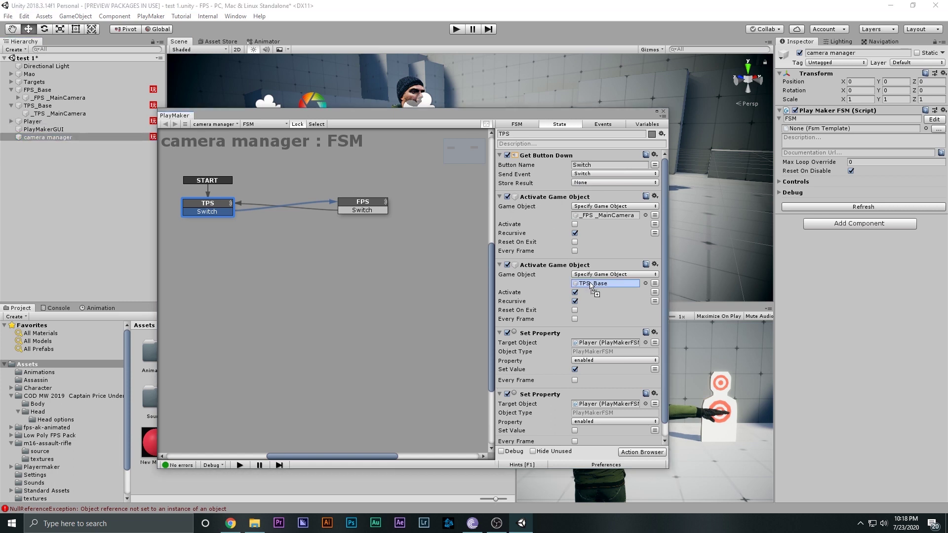
Step: Retarget the FPS state's two Activate Game Object actions to _FPS _MainCamera and _TPS _MainCamera, and close the PlayMaker editor
click(341, 204)
drag(52, 98, 531, 166)
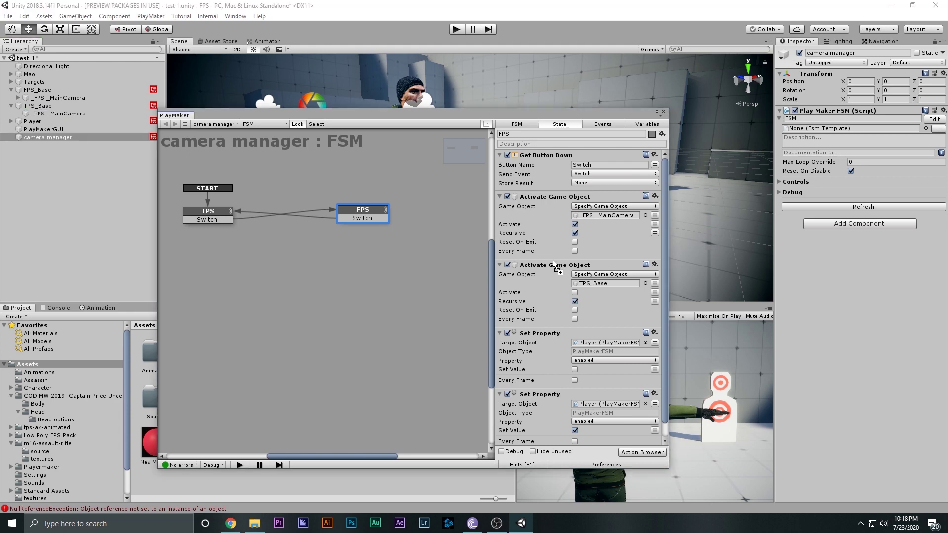
click(663, 112)
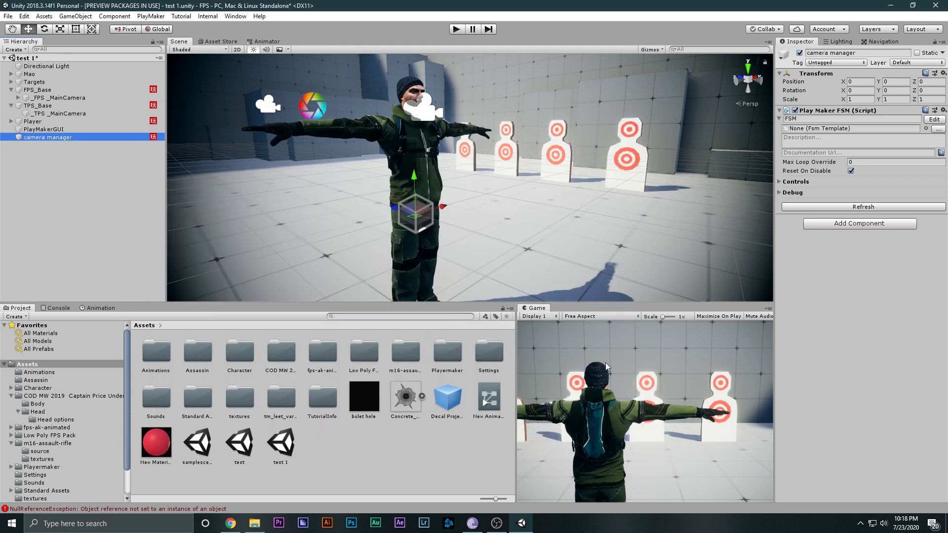
Step: Save the scene, then play-test walking and switching between third-person and first-person views in a maximized Game view, and stop the game
key(shift+space)
key(ctrl+2)
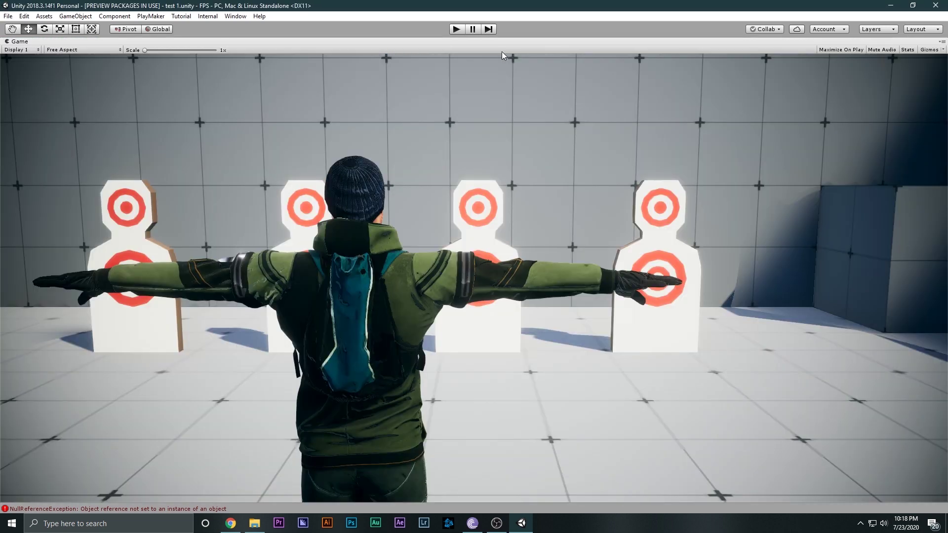
click(460, 32)
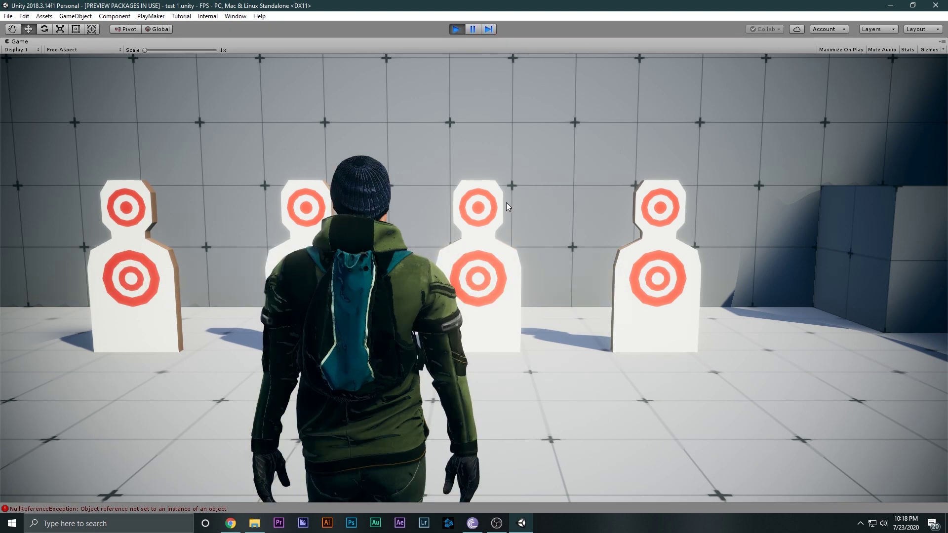
key(w)
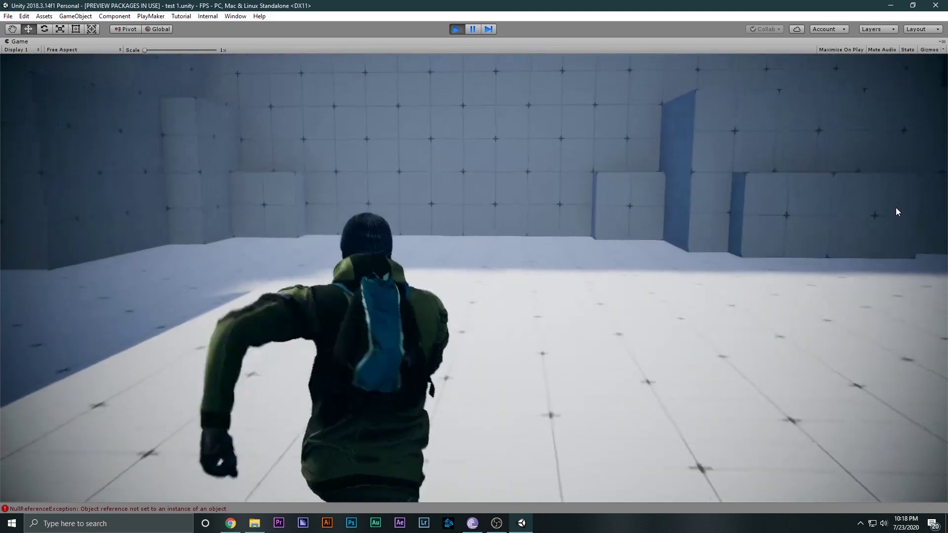
key(v)
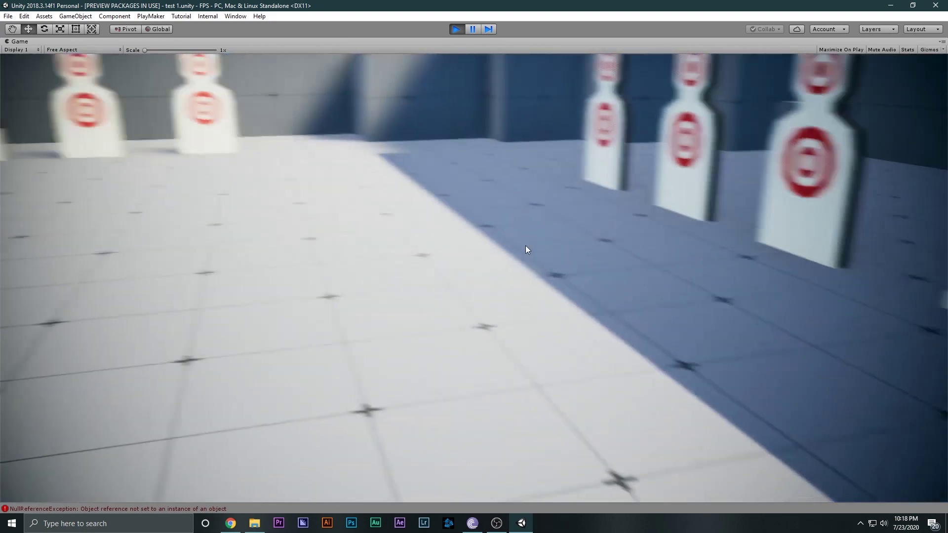
key(w)
key(w)
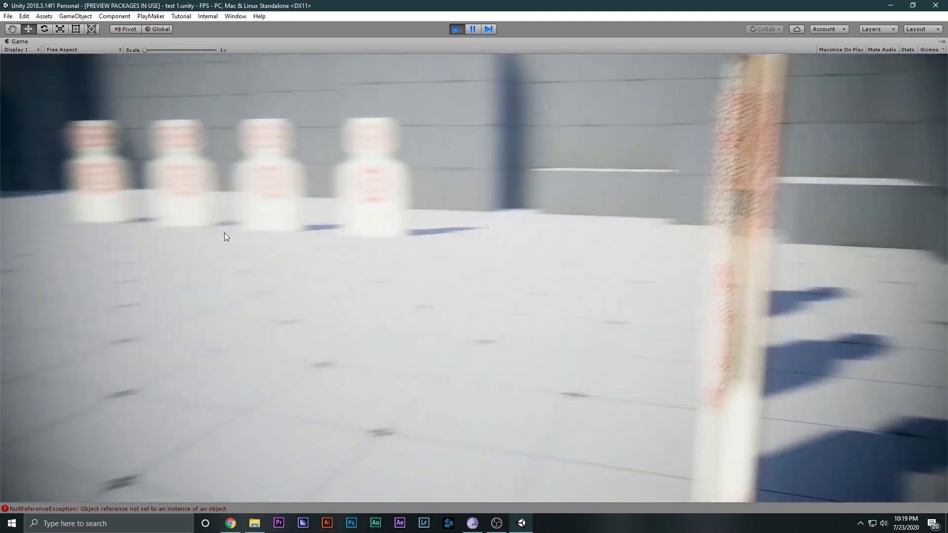
key(w)
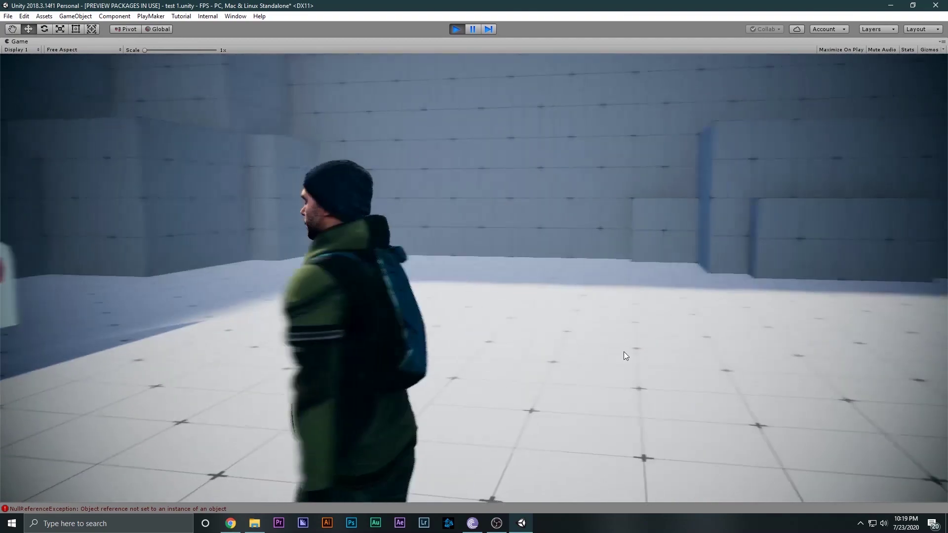
key(w)
key(v)
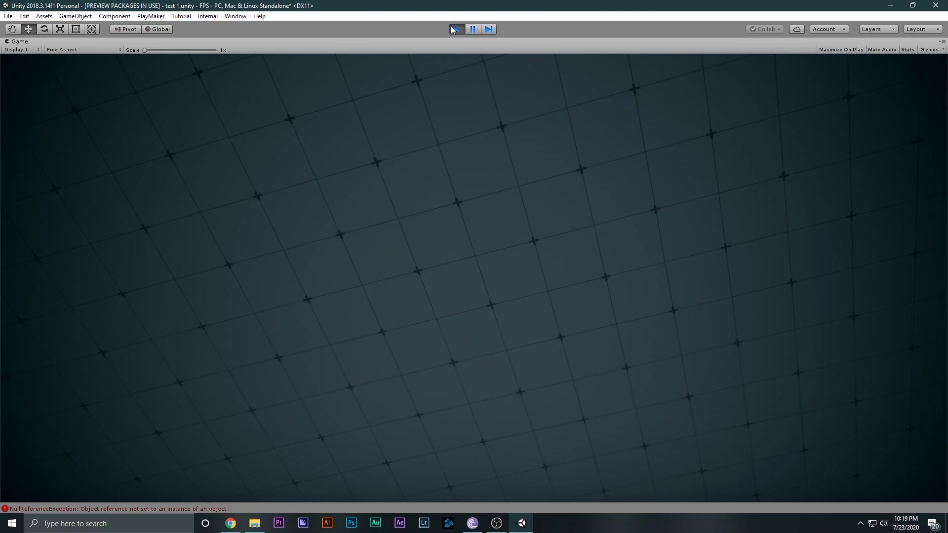
click(453, 29)
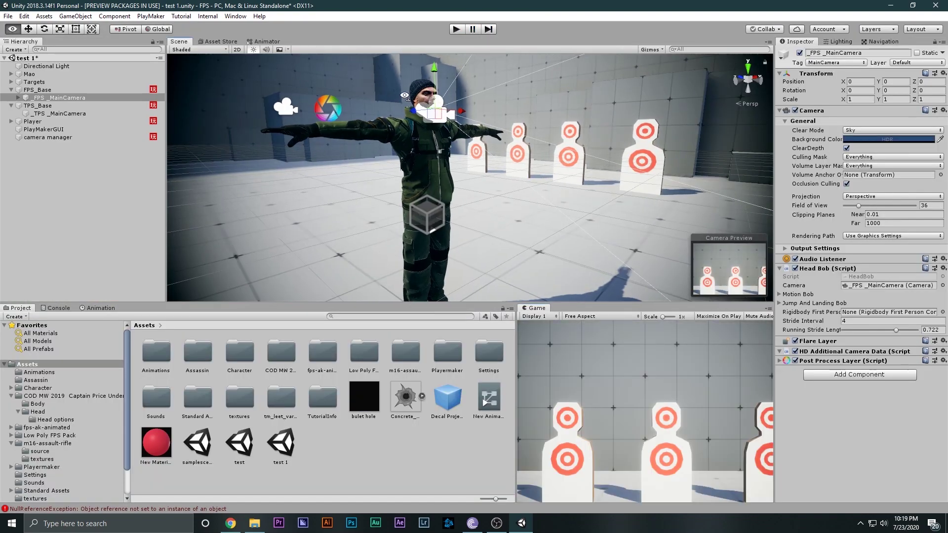
Step: Deactivate the player's hat mesh sm_2 and the Head mesh
key(s)
right_drag(405, 95, 472, 172)
key(w)
click(472, 168)
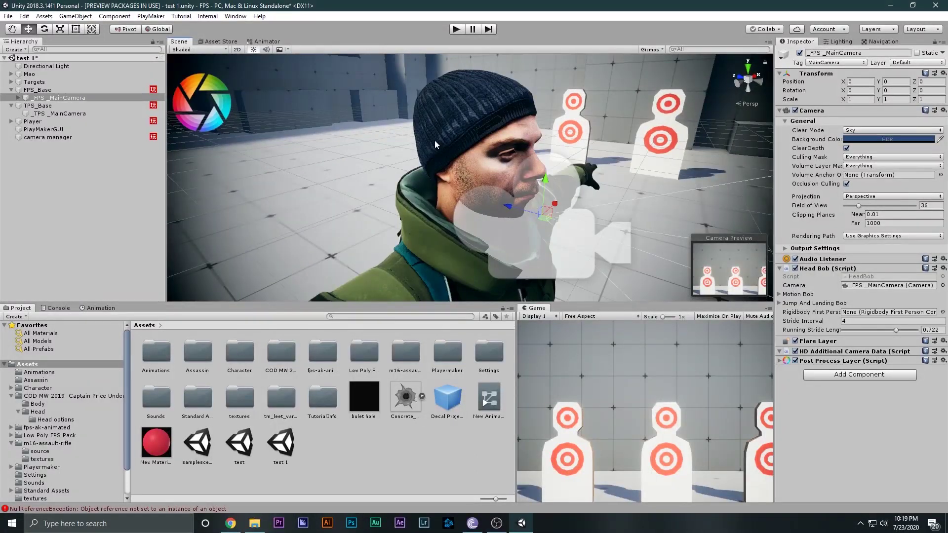
click(799, 53)
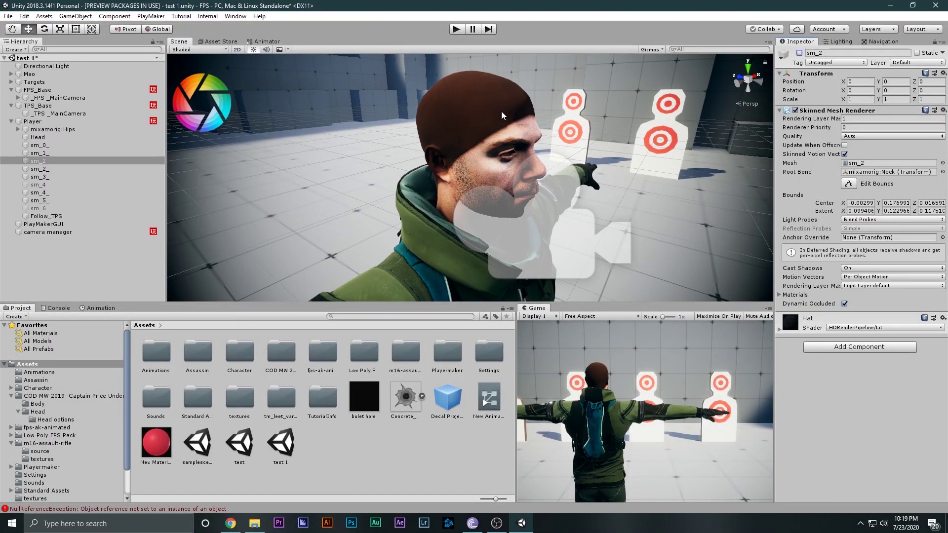
click(799, 52)
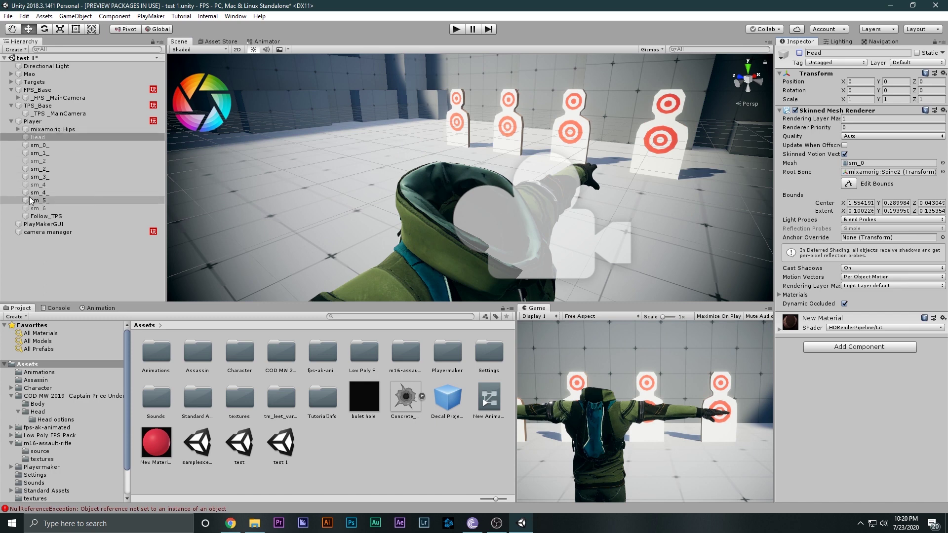
Step: Expand the player's spine and neck bones down to mixamorig:Head and select Follow_FPS together with FPS_Base
click(18, 129)
click(25, 153)
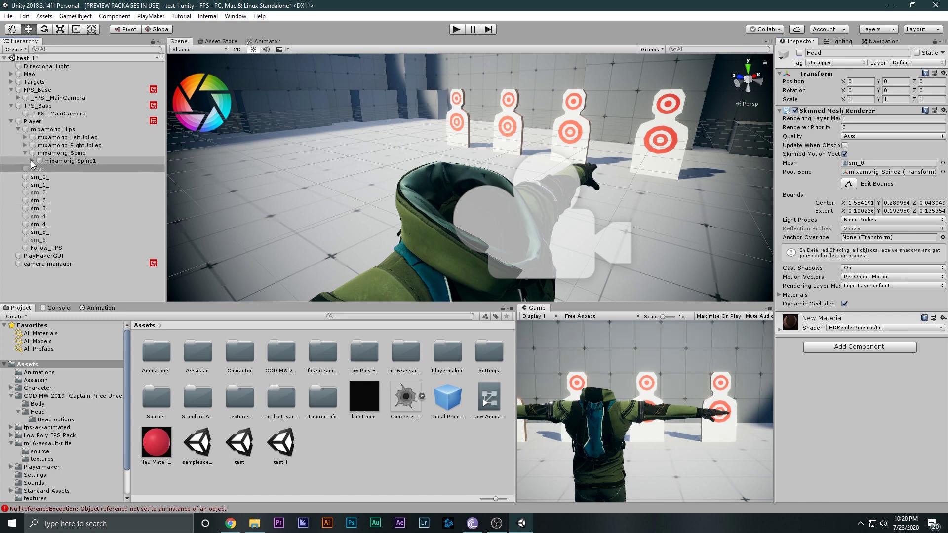
click(32, 161)
click(60, 169)
click(39, 169)
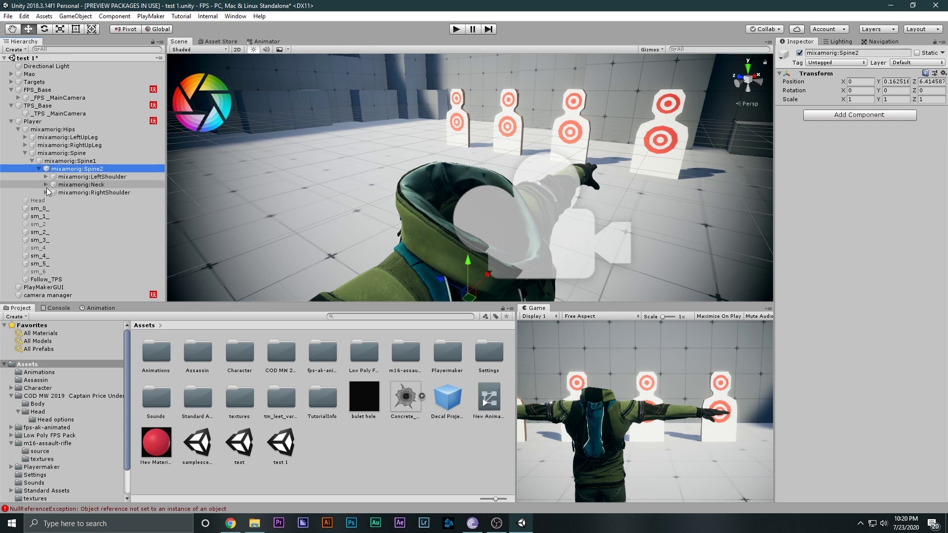
click(46, 184)
click(52, 192)
click(78, 209)
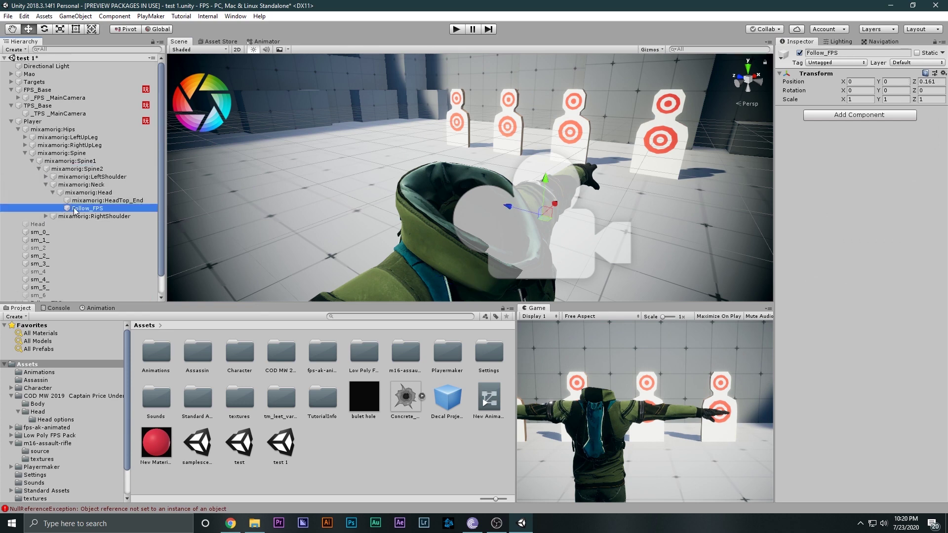
ctrl+click(37, 90)
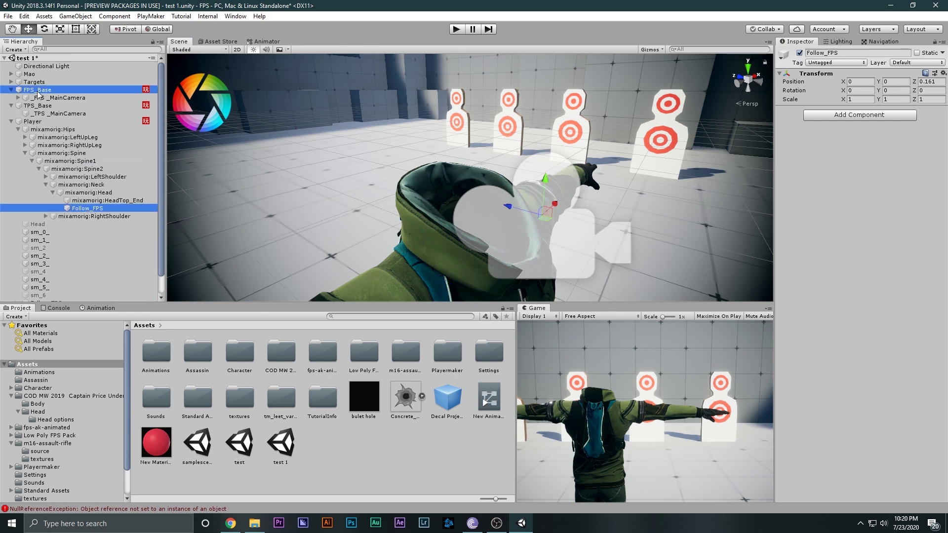
Step: In the left side view, move Follow_FPS and FPS_Base together slightly forward and down relative to the player's head
click(736, 93)
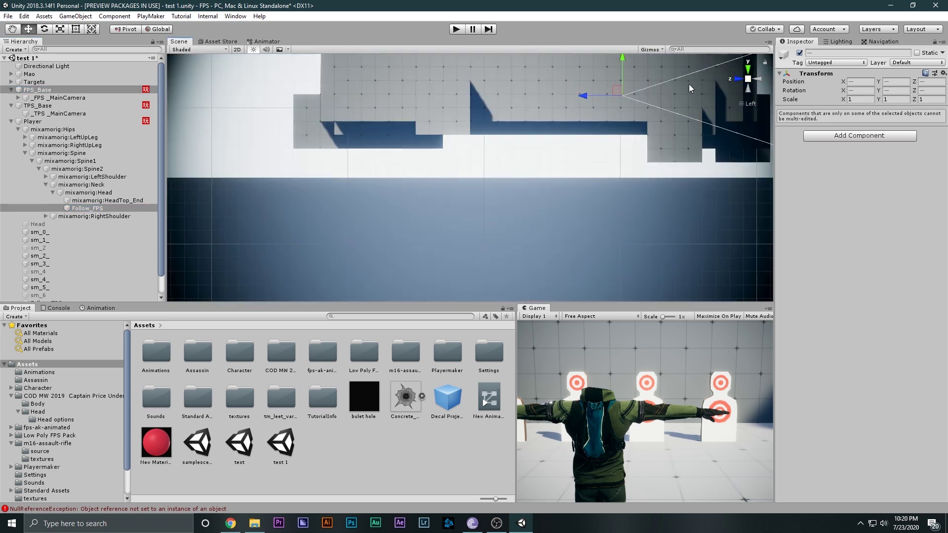
key(f)
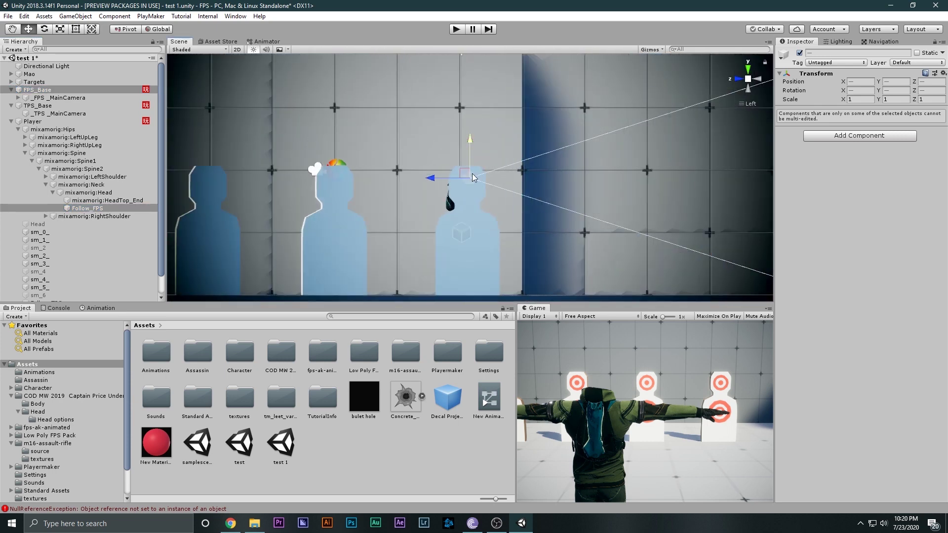
scroll(482, 179, up, 13)
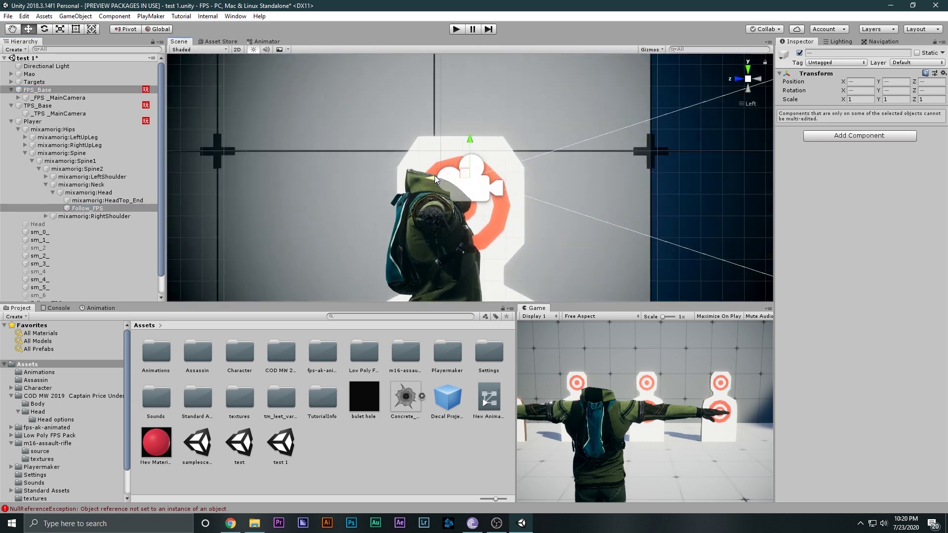
drag(434, 176, 438, 176)
drag(474, 142, 475, 147)
drag(436, 182, 440, 182)
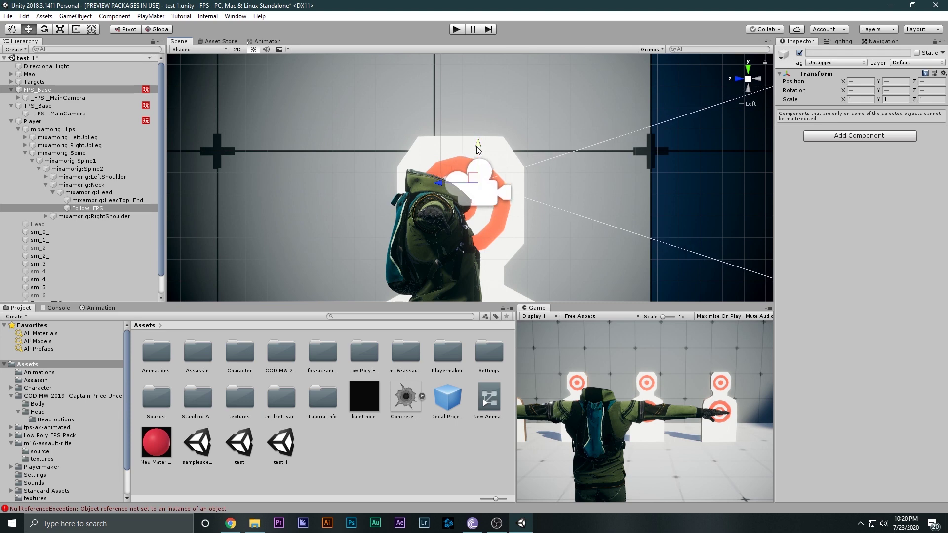
drag(478, 149, 479, 148)
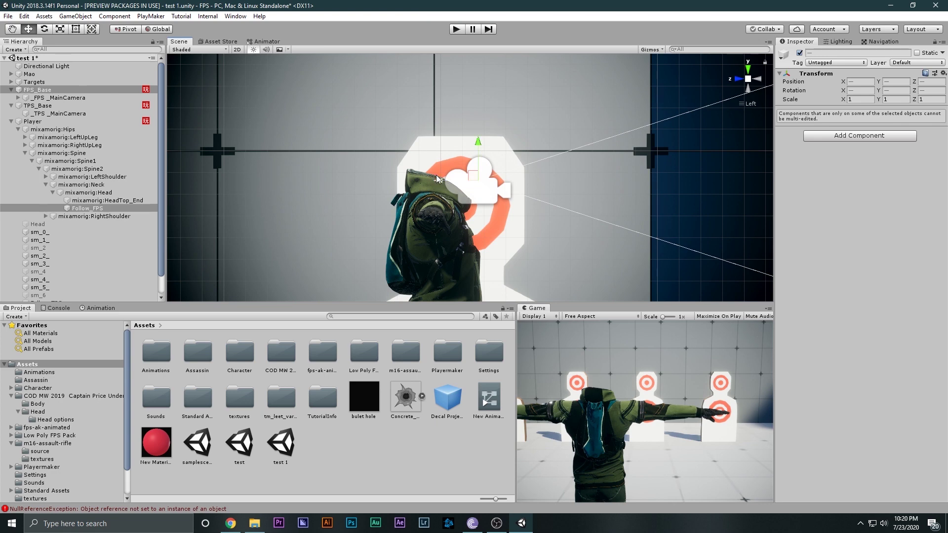
Step: Play-test the repositioned first-person camera in a maximized Game view and stop the game
key(shift+space)
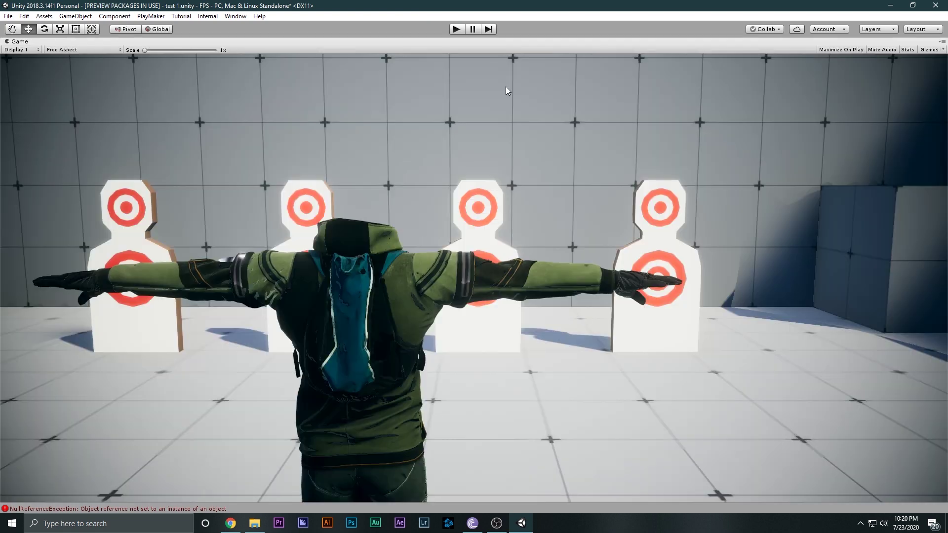
click(456, 28)
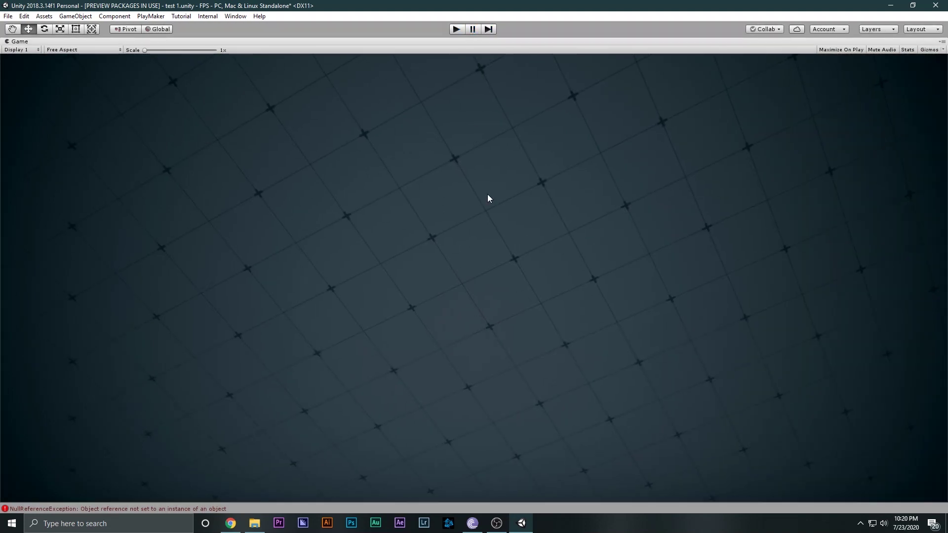
key(ctrl+p)
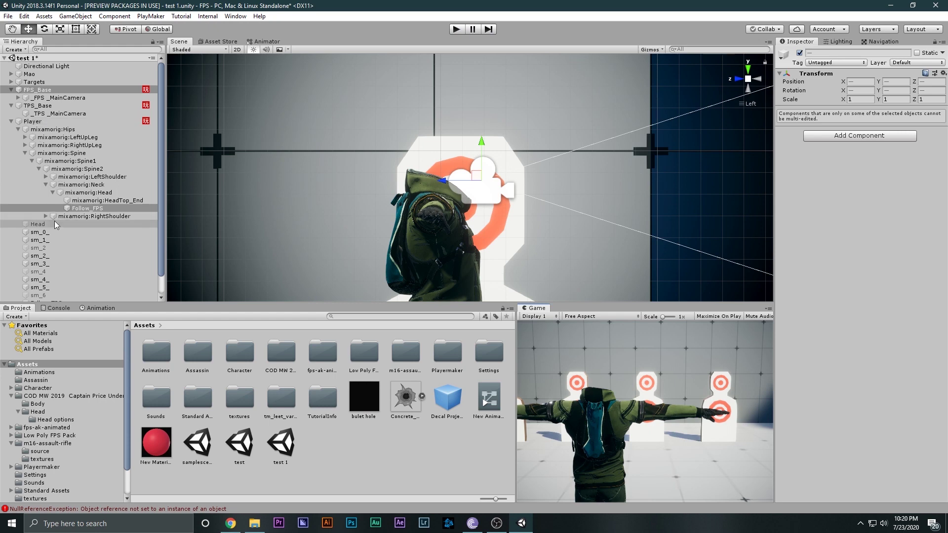
Step: Open the camera manager FSM's TPS state, select the player's Head mesh for inspection, and collapse all of the state's actions
scroll(56, 133, down, 1)
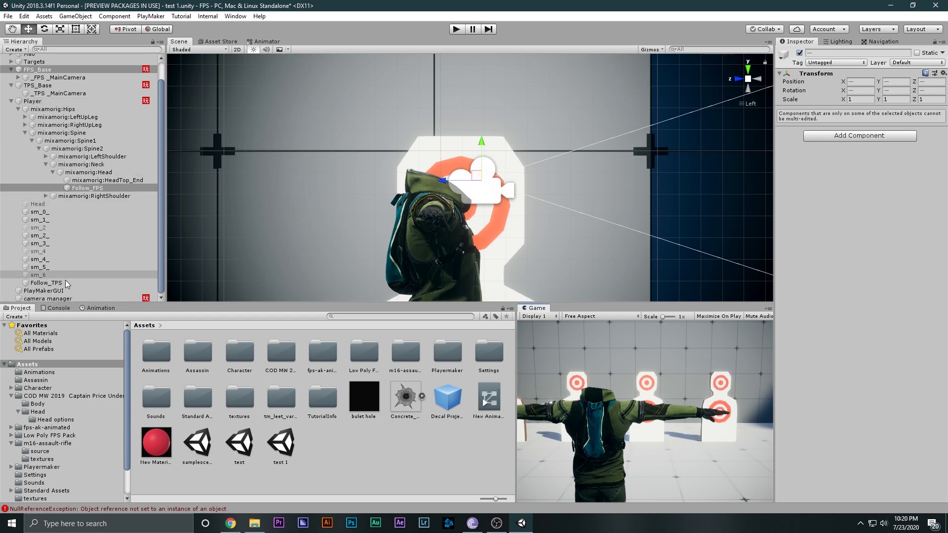
click(70, 299)
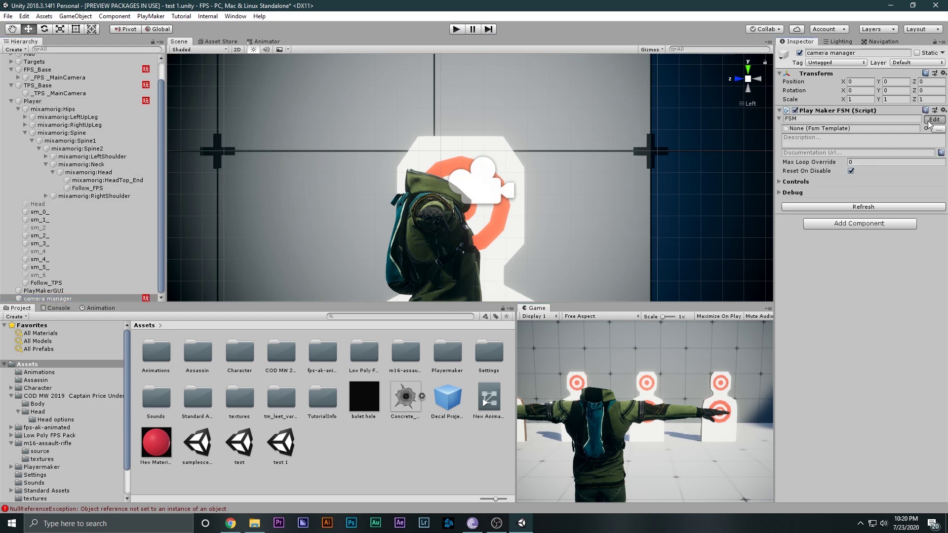
click(930, 120)
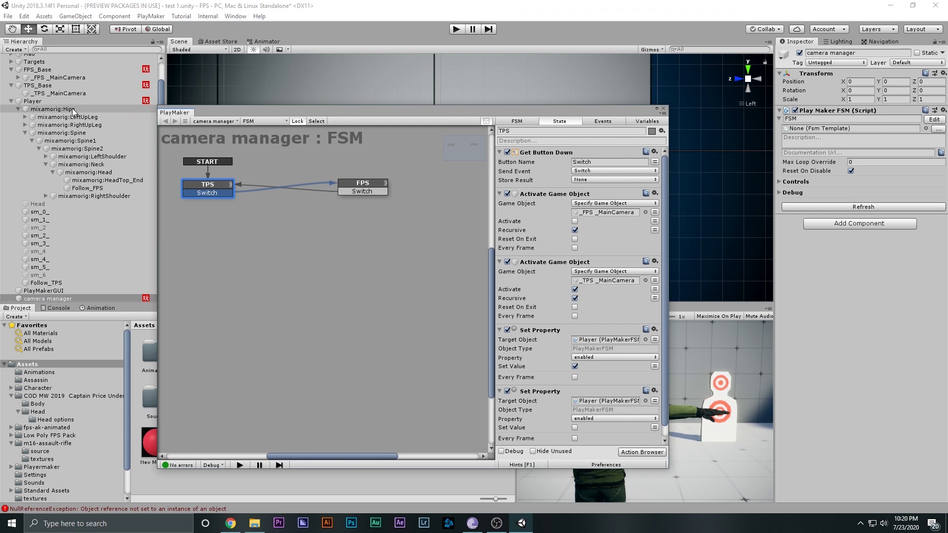
click(45, 204)
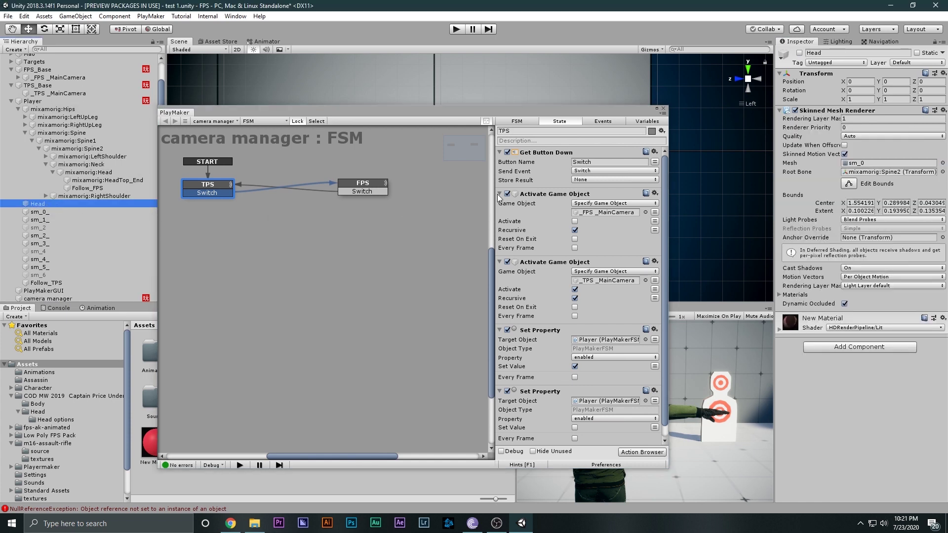
click(500, 152)
click(499, 163)
click(500, 174)
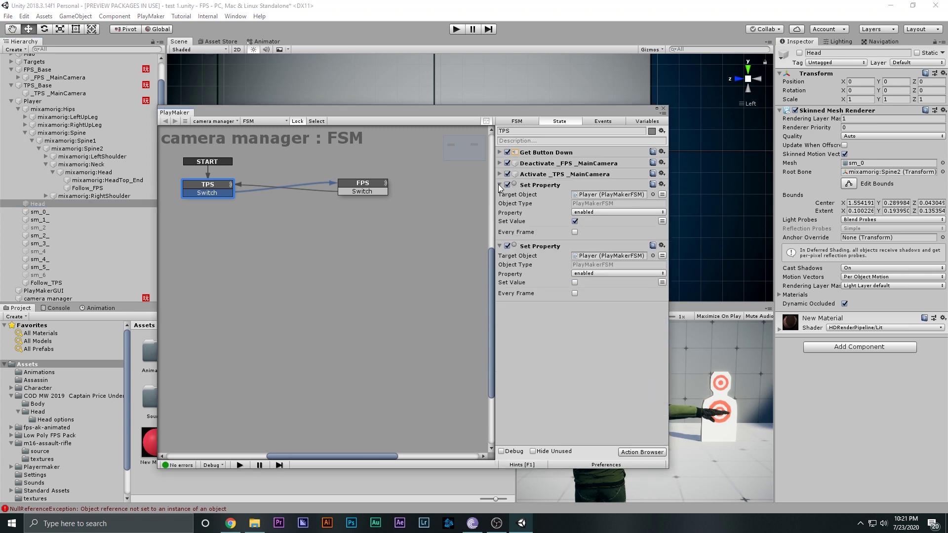
click(500, 185)
click(499, 196)
Step: Add a Set Property action to the TPS state that targets the Head's Skinned Mesh Renderer and its shadowCastingMode property
drag(822, 107, 825, 111)
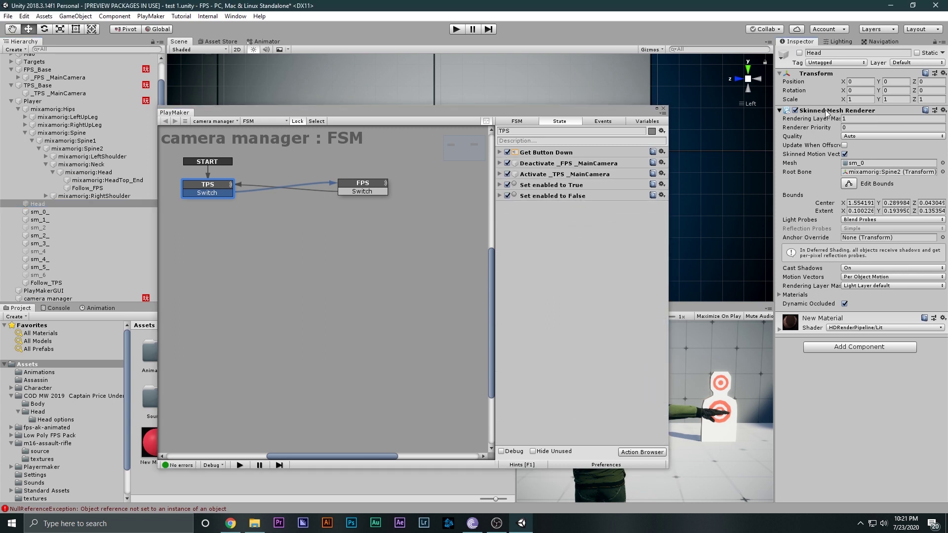
drag(727, 141, 586, 243)
click(611, 275)
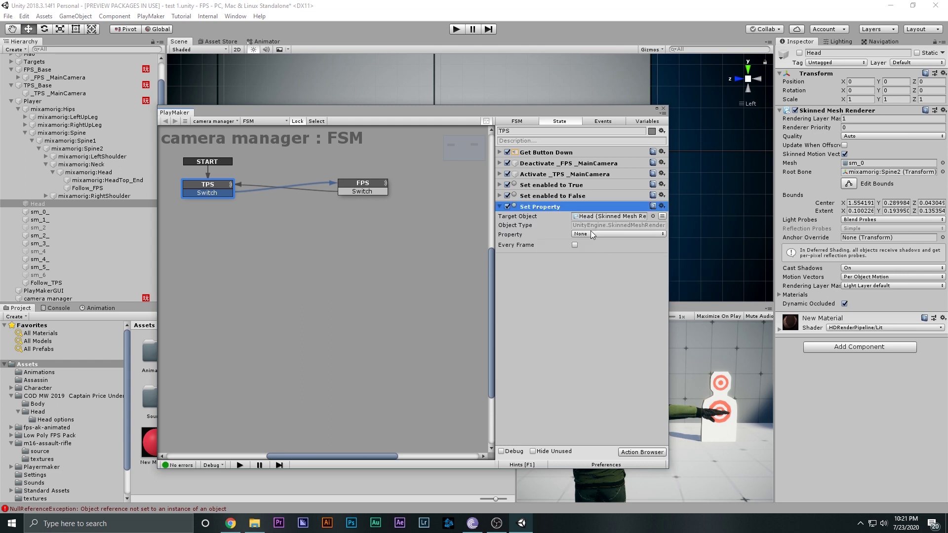
click(592, 234)
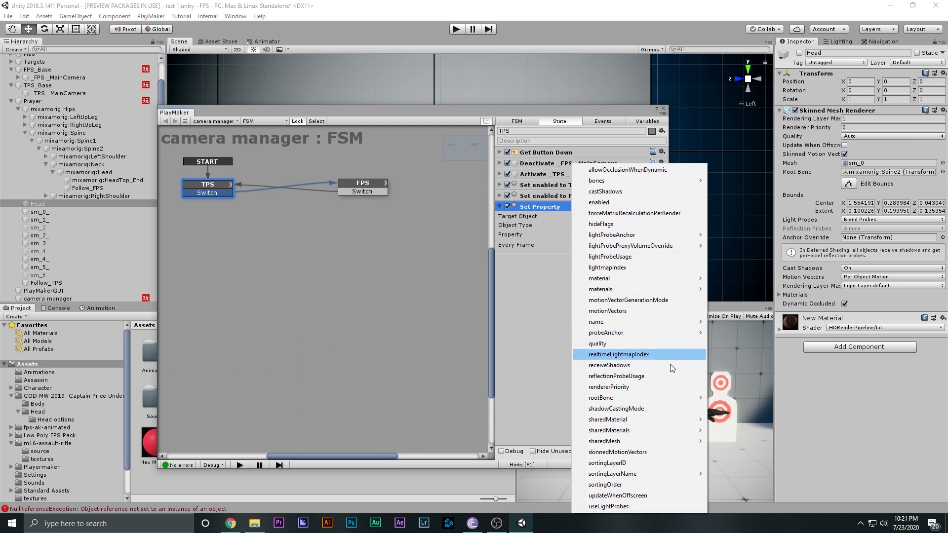
mouse_move(670, 422)
mouse_move(665, 440)
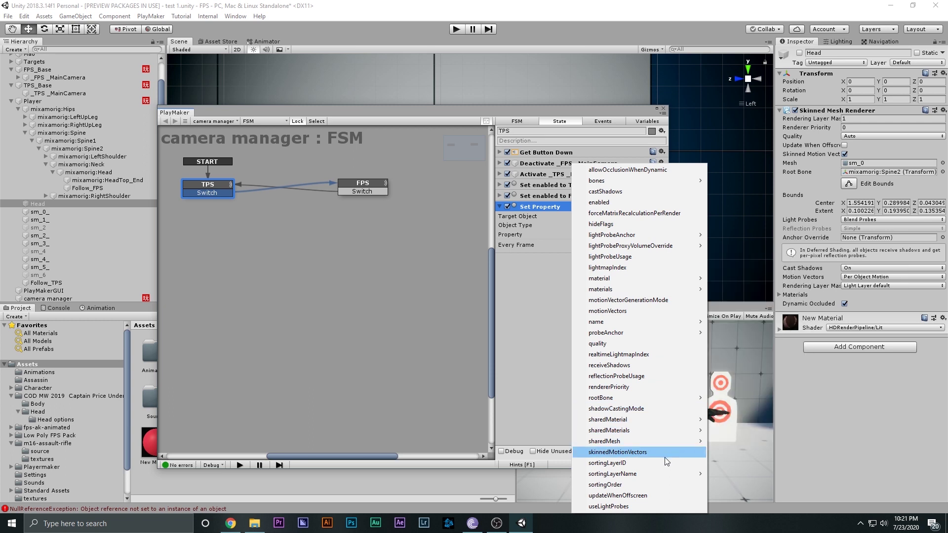
click(617, 409)
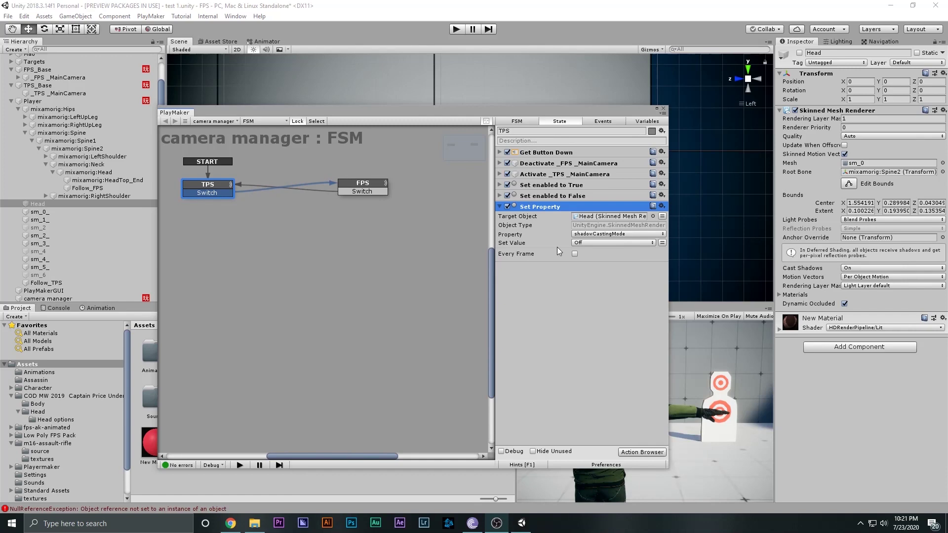
click(607, 235)
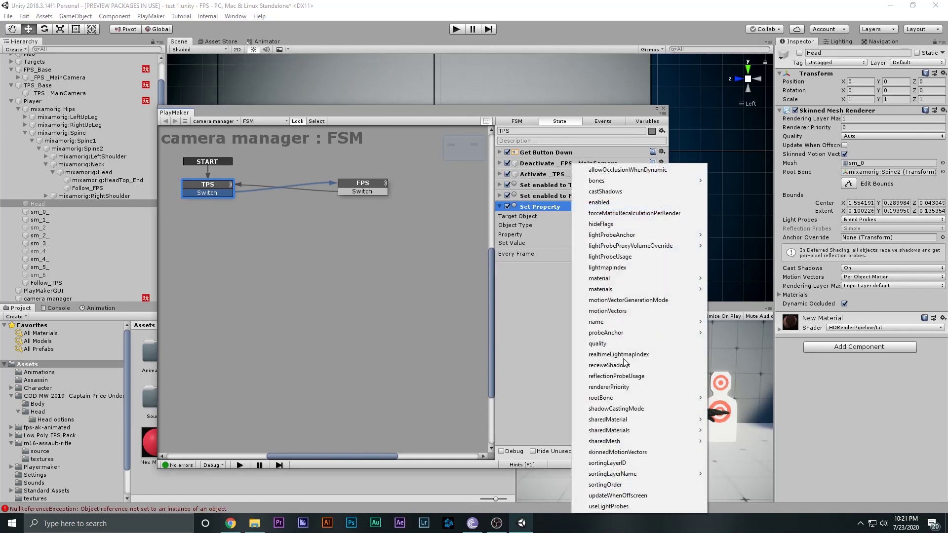
click(611, 408)
Step: Set the Head's shadowCastingMode value to On in the TPS state
click(598, 243)
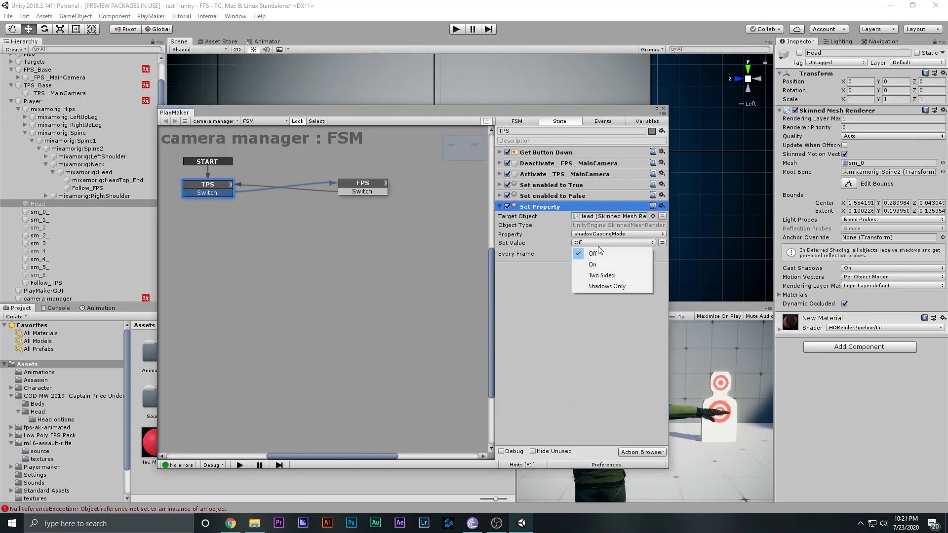
click(596, 287)
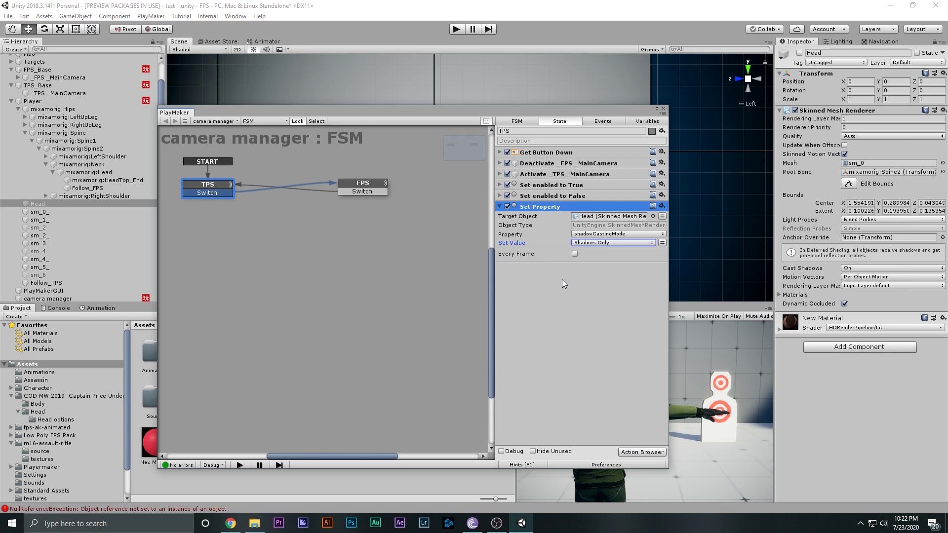
click(620, 241)
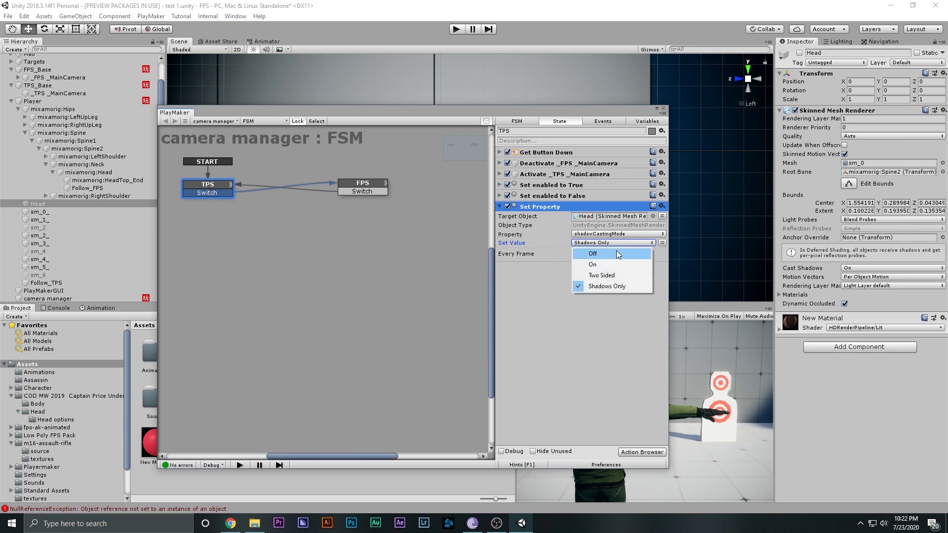
click(613, 264)
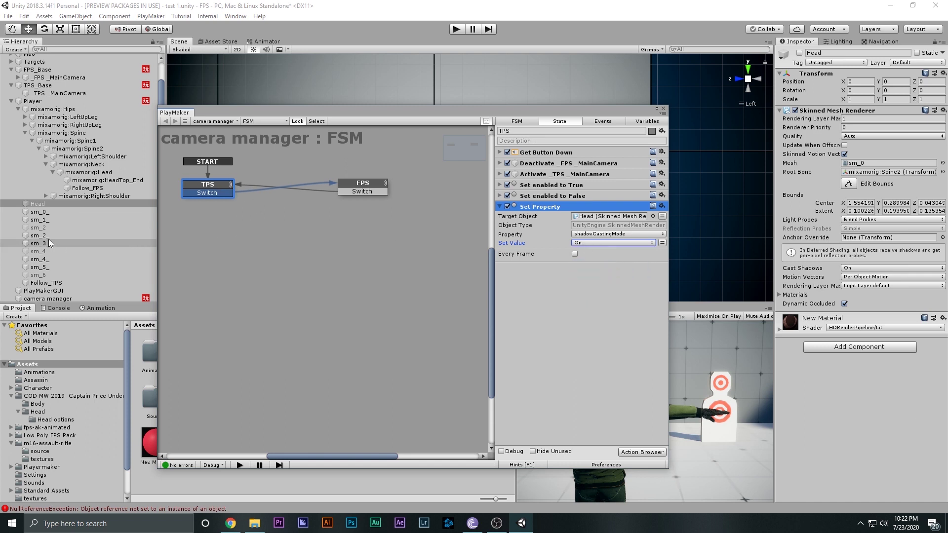
Step: Select the player's sm_2 mesh and briefly activate it to check which part of the character it is
drag(40, 227, 600, 310)
click(531, 302)
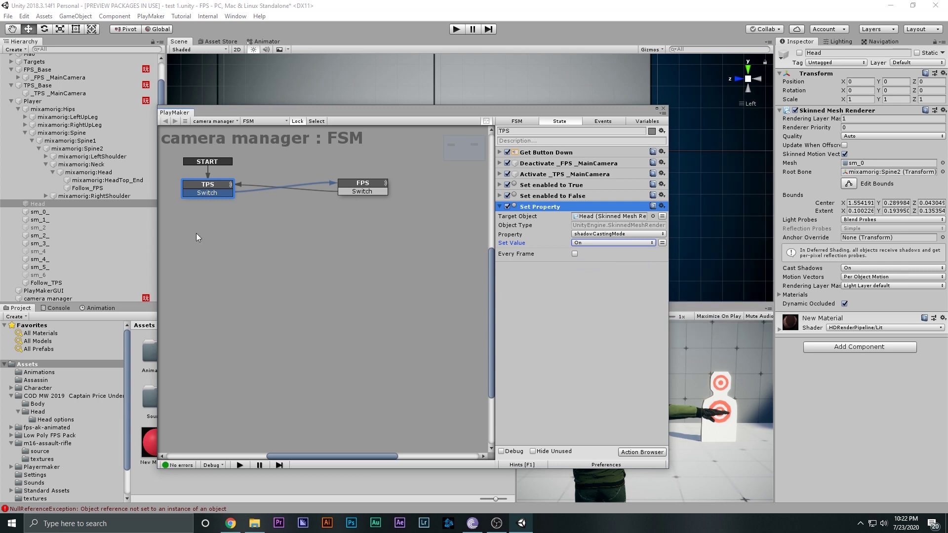
click(47, 229)
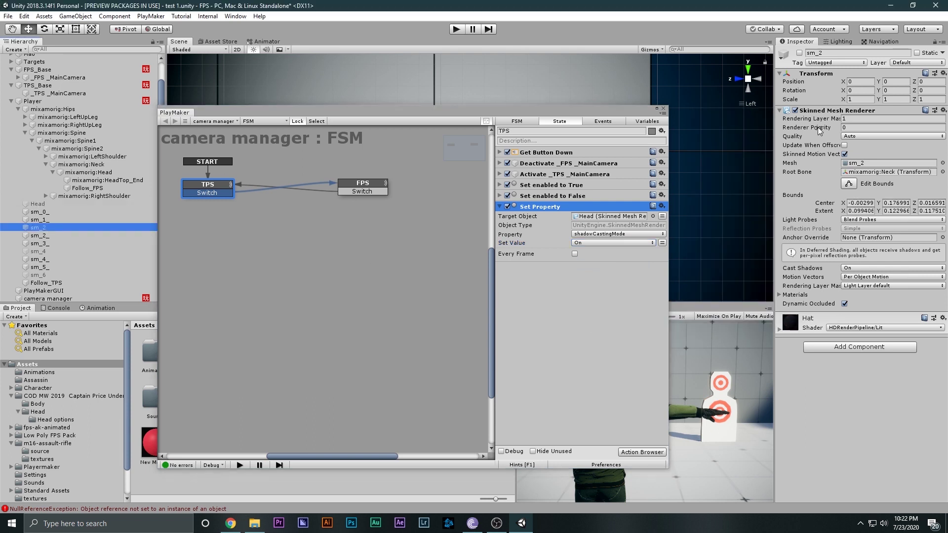
drag(732, 184, 559, 296)
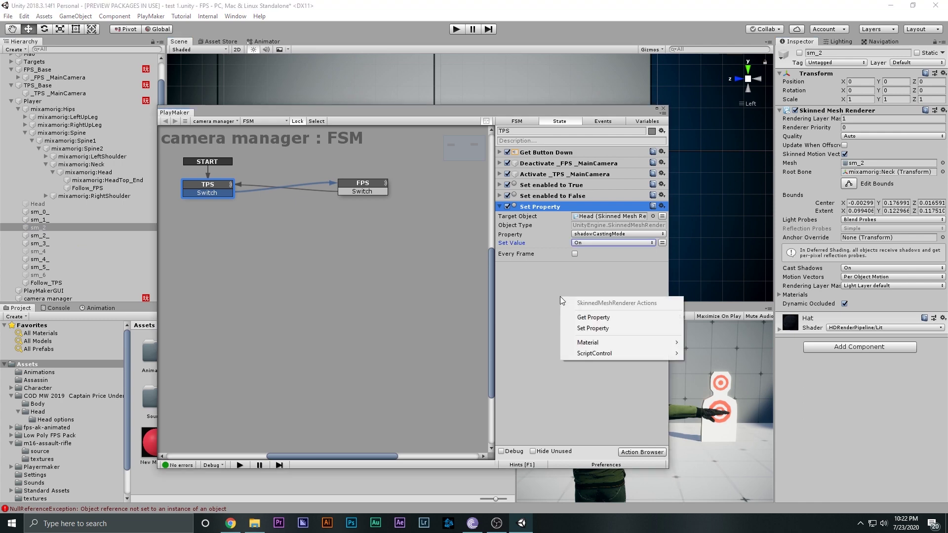
click(546, 291)
drag(628, 111, 585, 340)
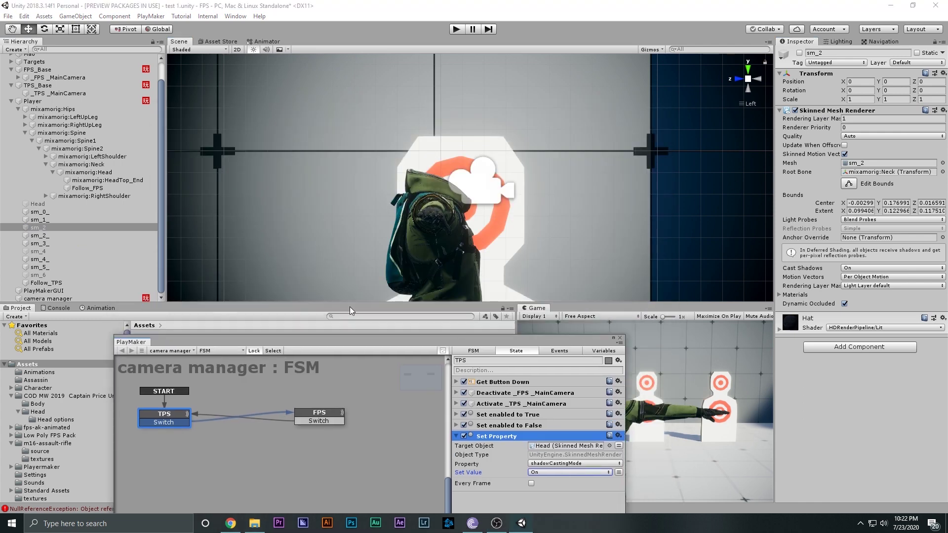
click(799, 53)
drag(380, 345, 438, 132)
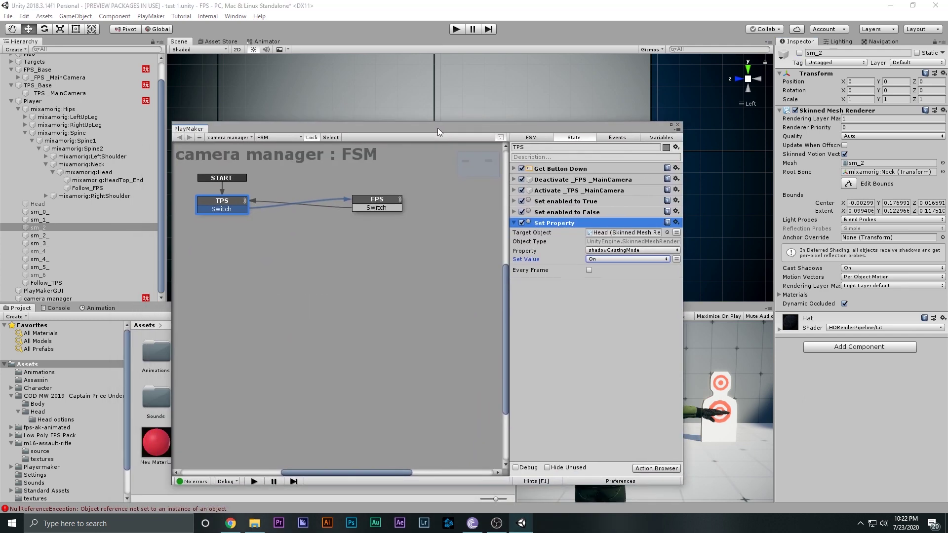
Step: Add a Set Property action for sm_2's Skinned Mesh Renderer to the TPS state, with shadowCastingMode set to On
drag(807, 111, 600, 316)
click(618, 311)
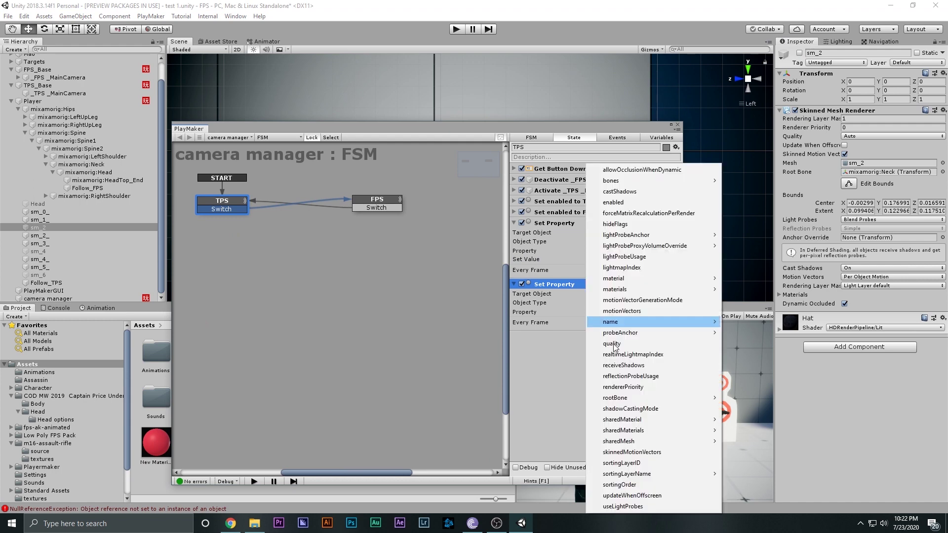
click(641, 408)
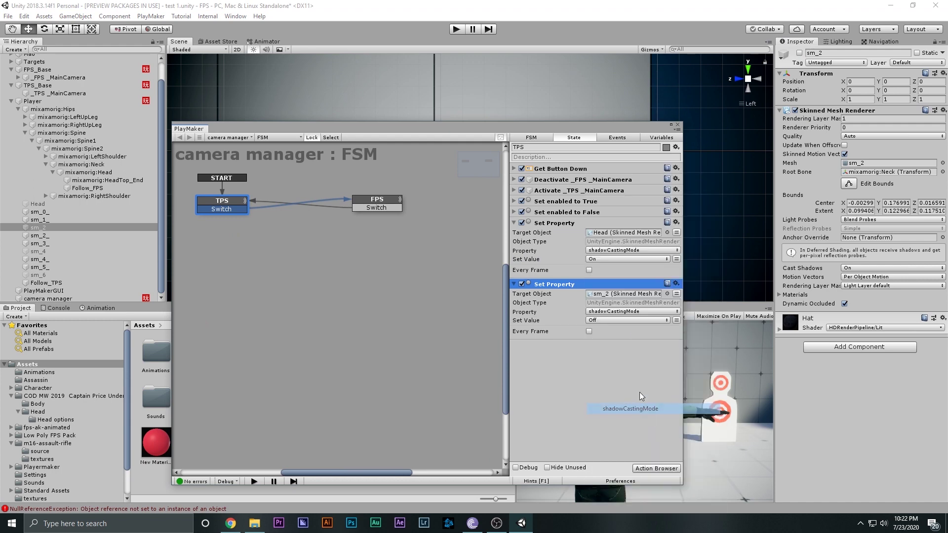
click(615, 319)
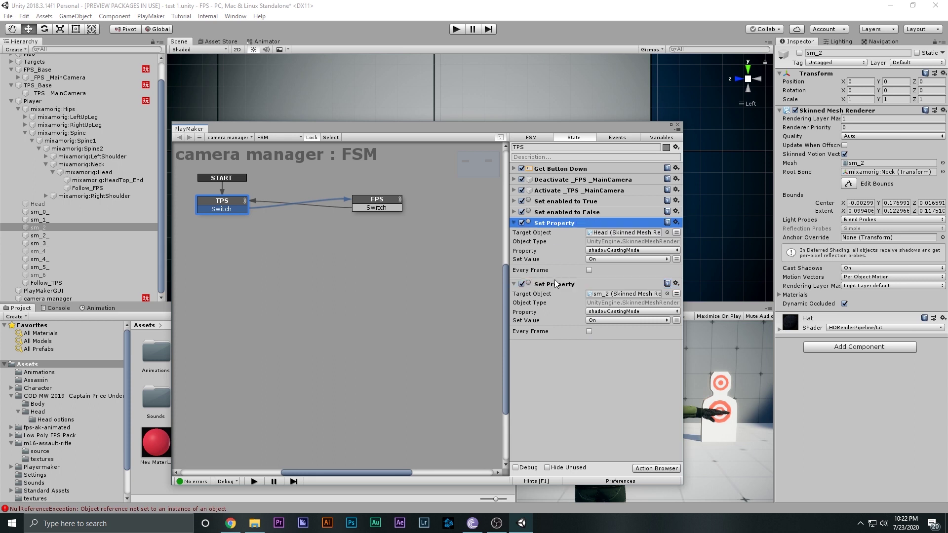
Step: Copy the Head and sm_2 shadowCastingMode actions into the FPS state and set both to Shadows Only
click(386, 195)
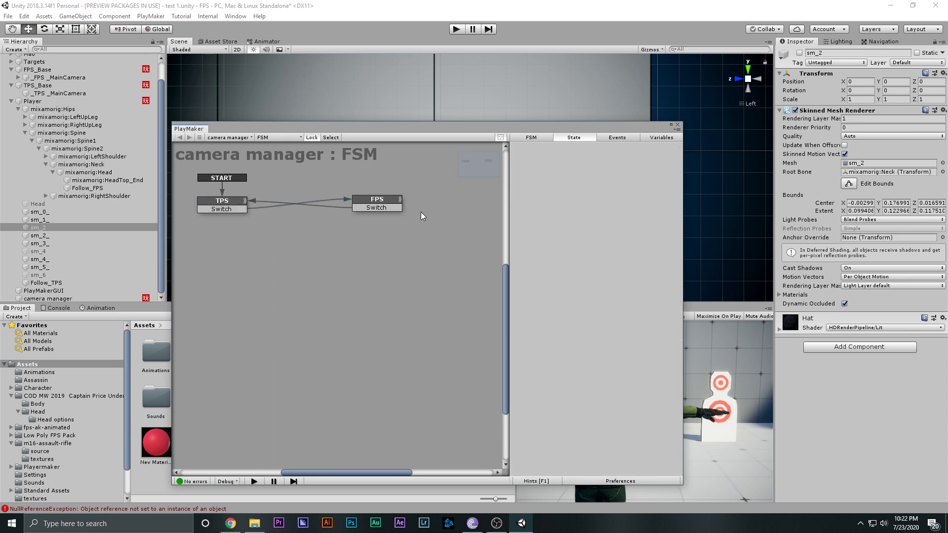
click(370, 200)
scroll(513, 196, down, 8)
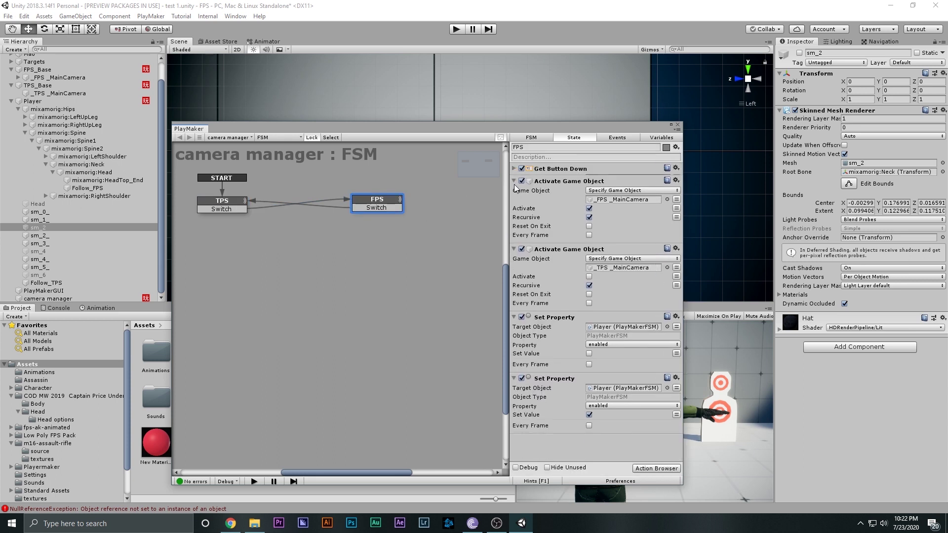
click(513, 212)
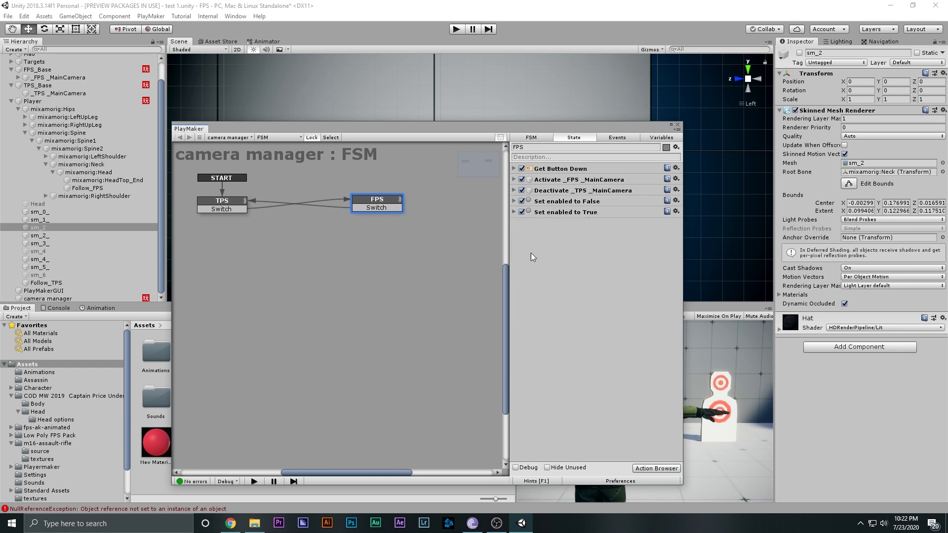
key(ctrl+v)
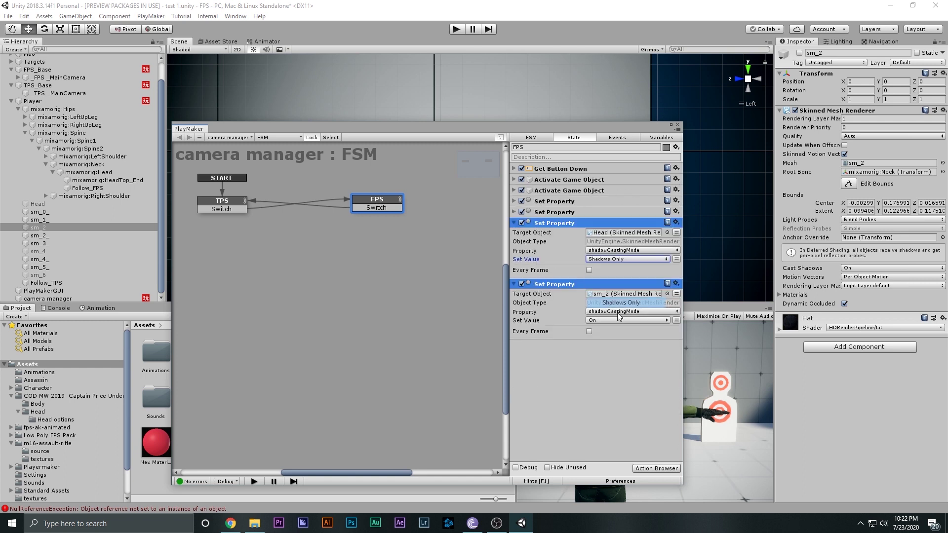
click(678, 125)
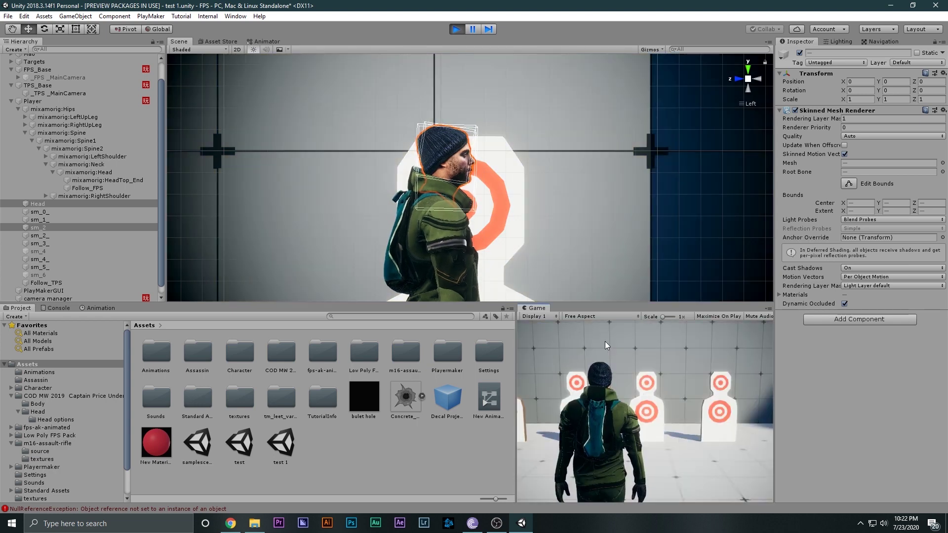
Step: Play-test the switch to first person, walk around the range, and switch back to the third-person camera
key(v)
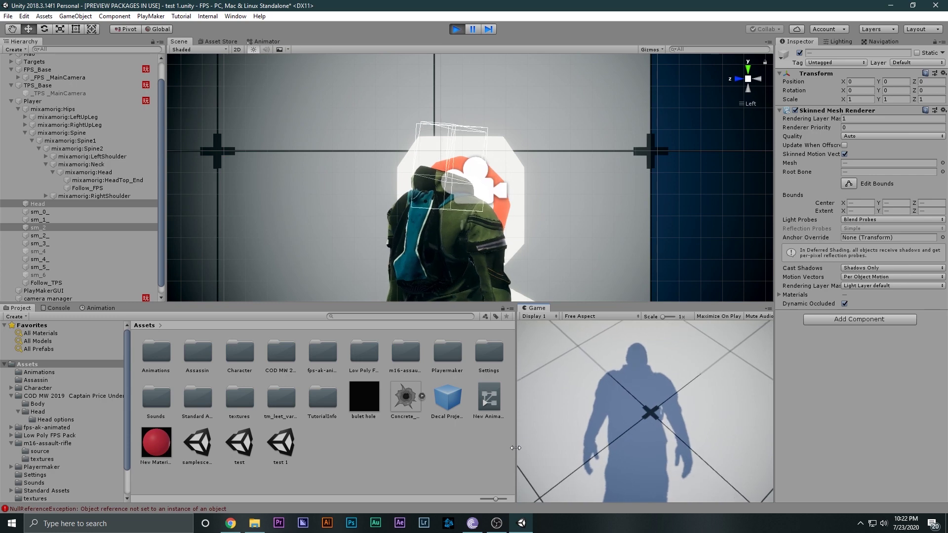
key(w)
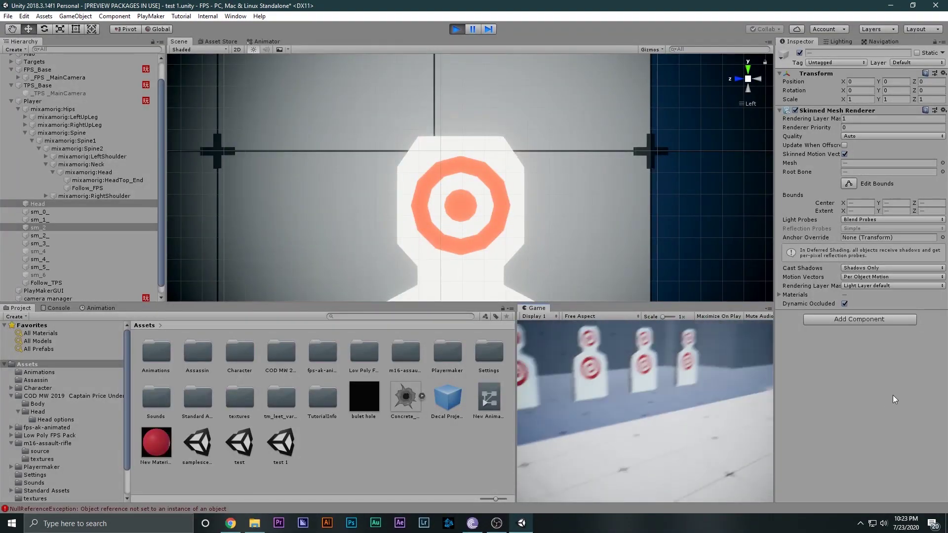
key(w)
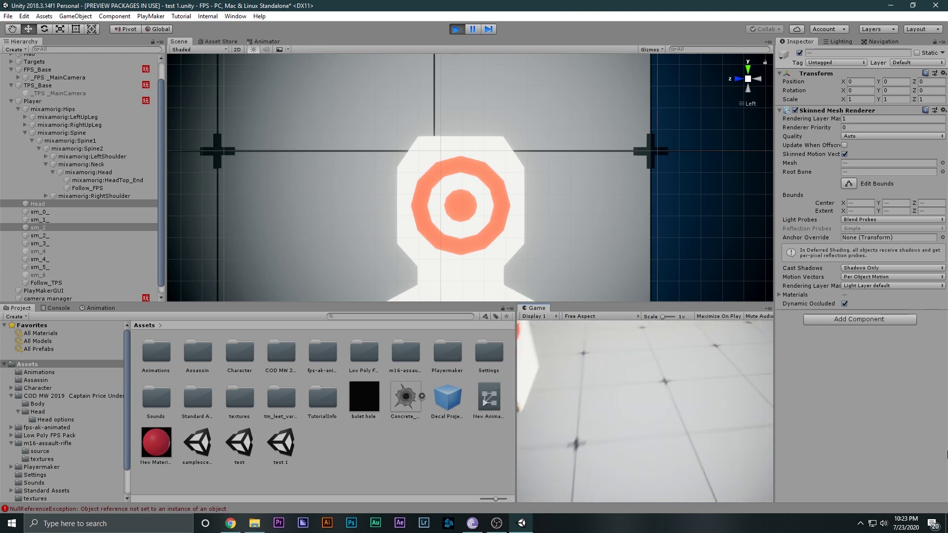
key(w)
key(v)
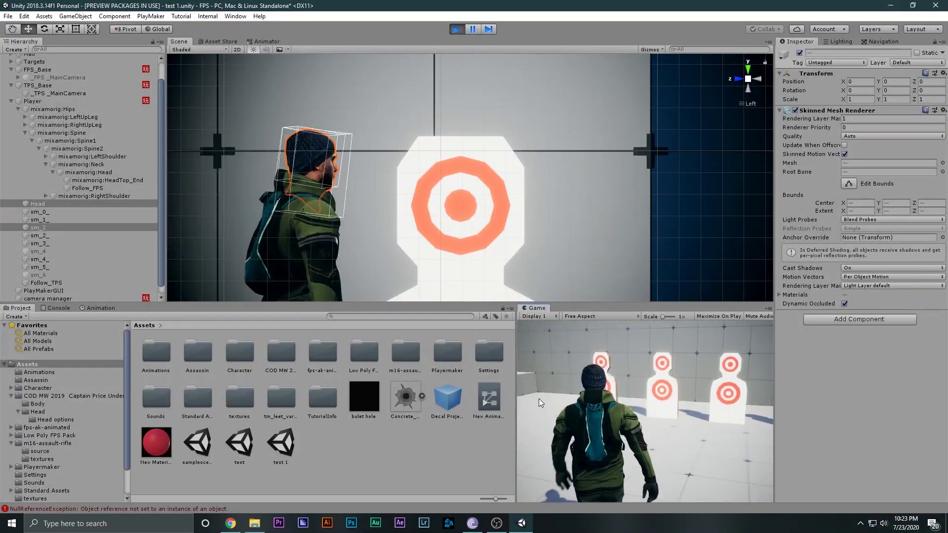
Step: Toggle repeatedly between both cameras in the running game to check the head's visibility and its shadow
key(v)
key(v)
key(v)
key(v)
key(v)
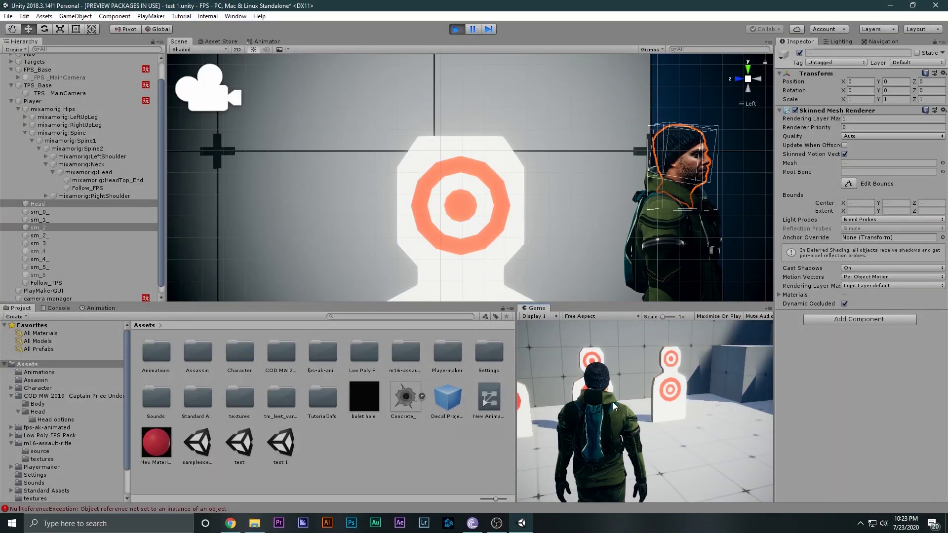
key(v)
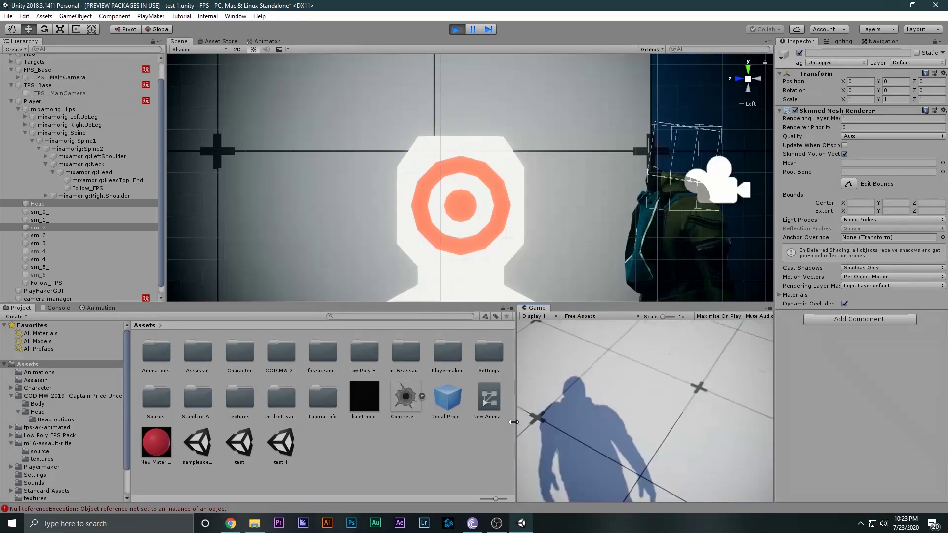
key(v)
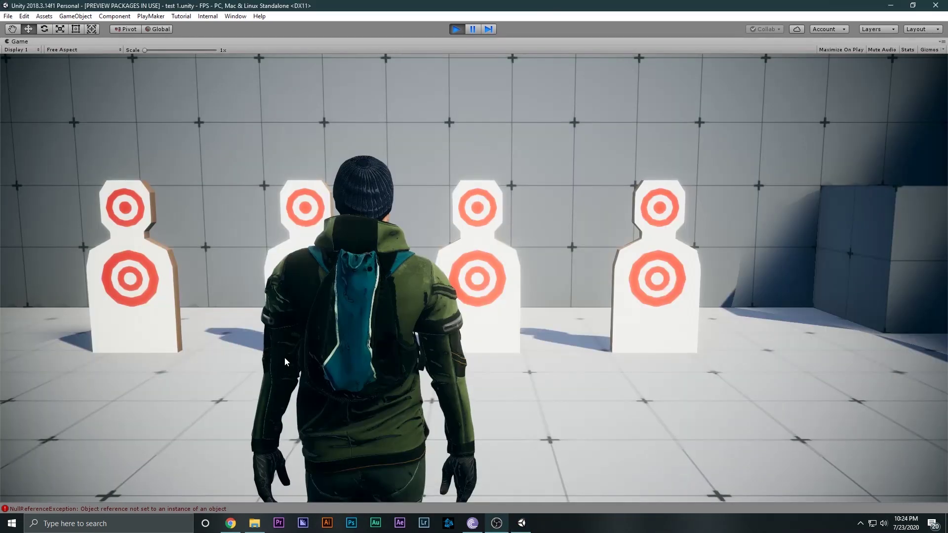
Step: In the maximized Game view, run the player around while switching between the third- and first-person cameras
click(284, 357)
key(w)
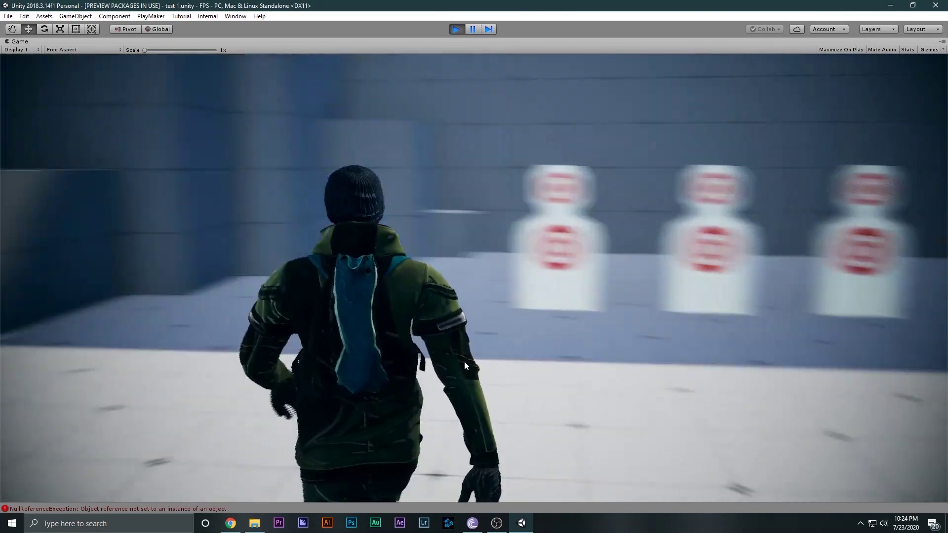
key(v)
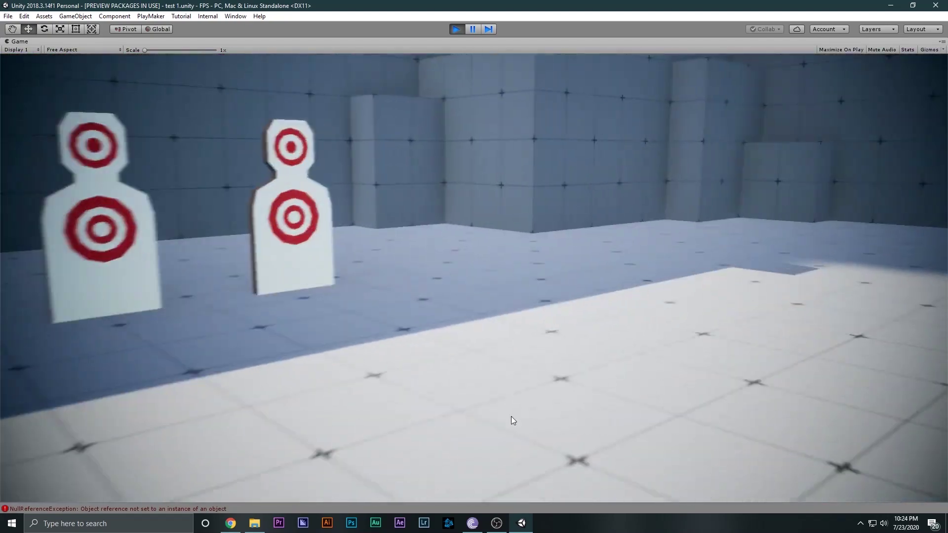
key(w)
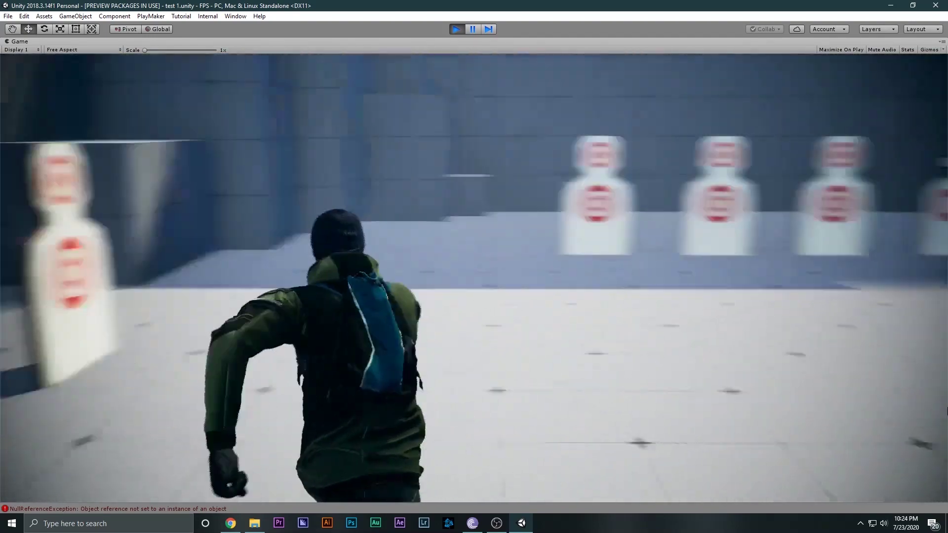
key(v)
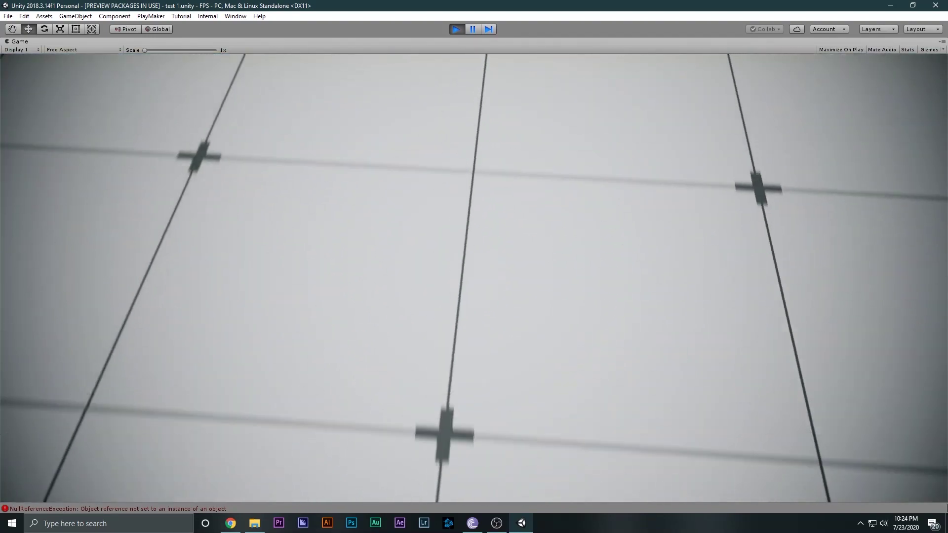